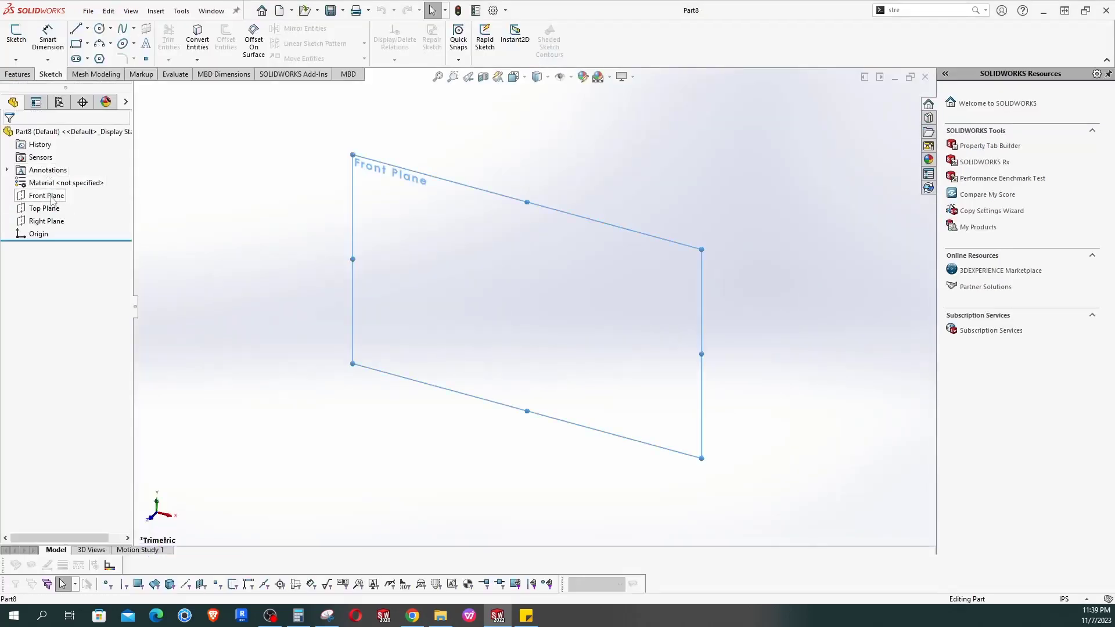
Start a sketch on the Front Plane and draw a horizontal line about 2.36 in long above the origin.
right_click(74, 196)
click(99, 179)
click(603, 146)
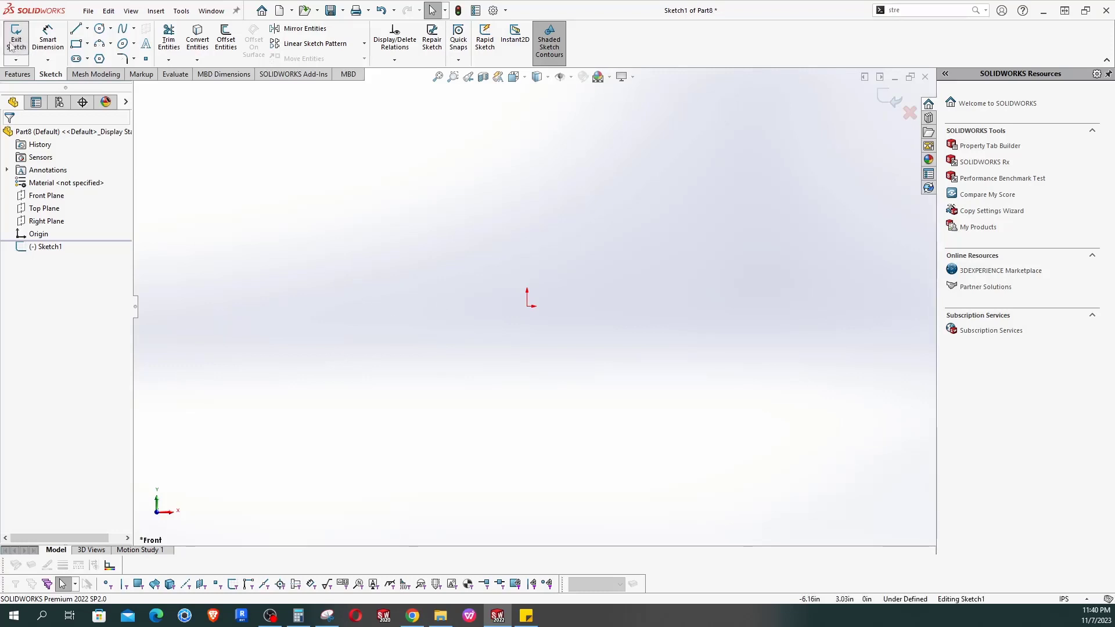
click(75, 29)
drag(441, 237, 574, 236)
key(Escape)
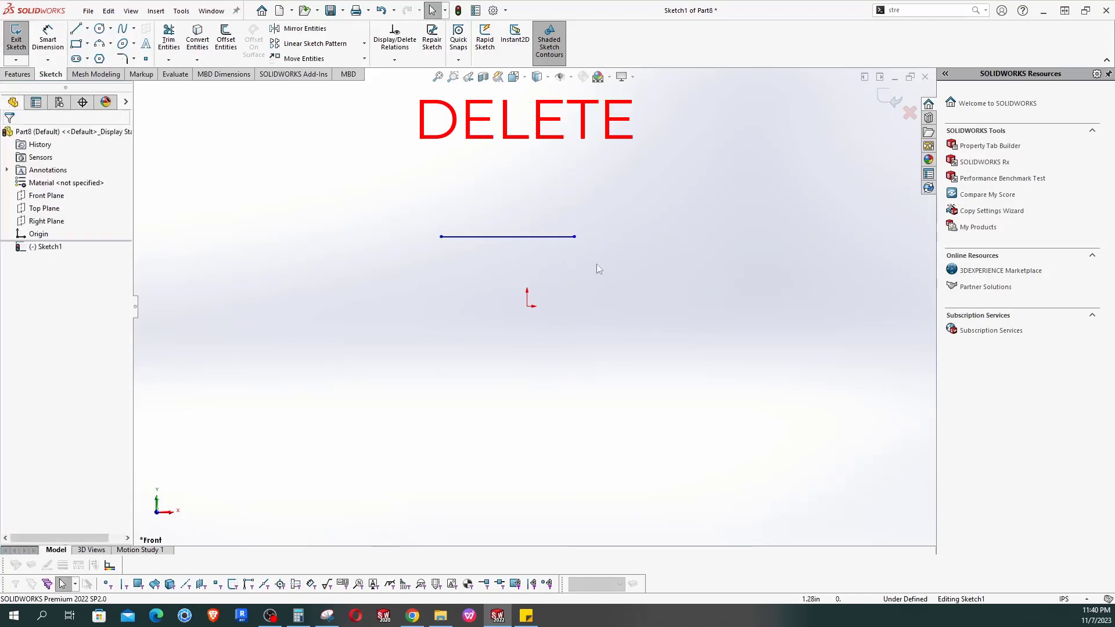
Delete the horizontal line and undo the deletion.
click(519, 237)
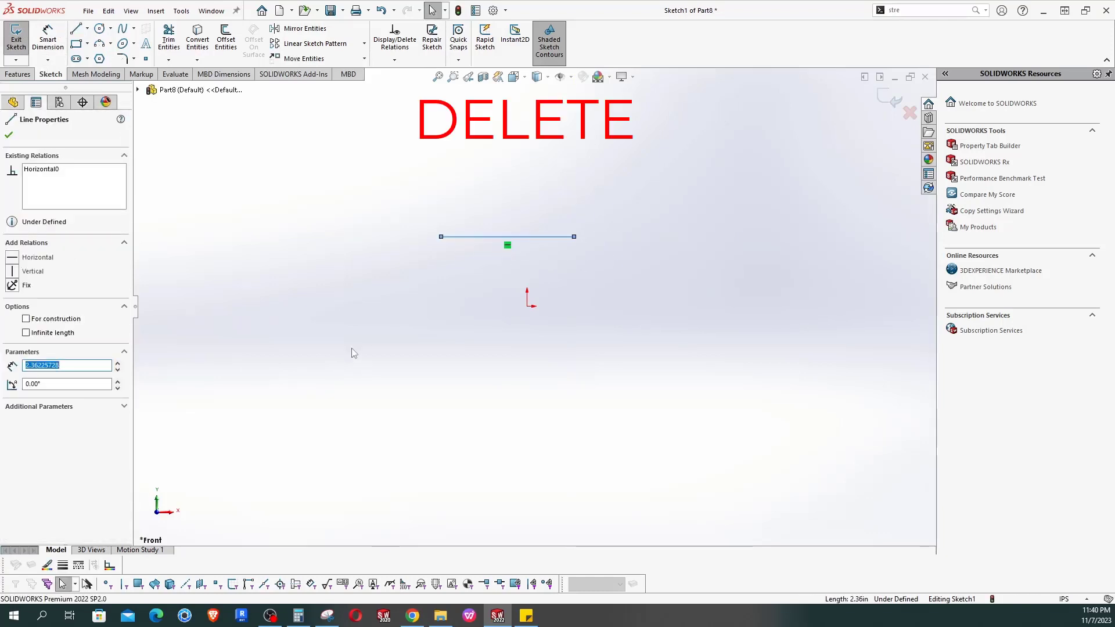
key(Delete)
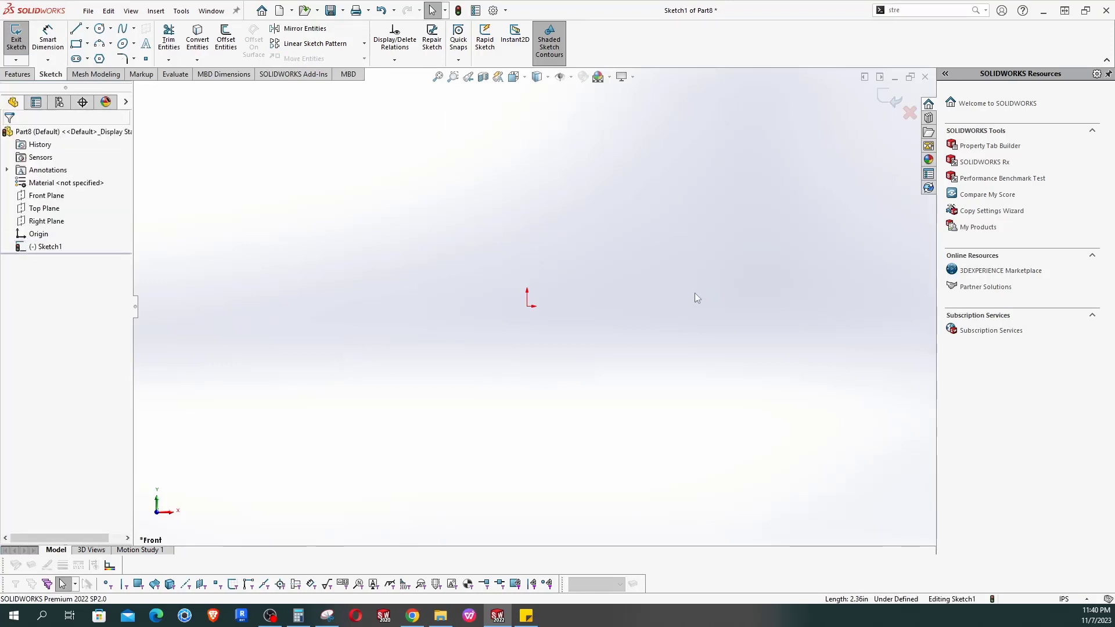
key(ctrl+z)
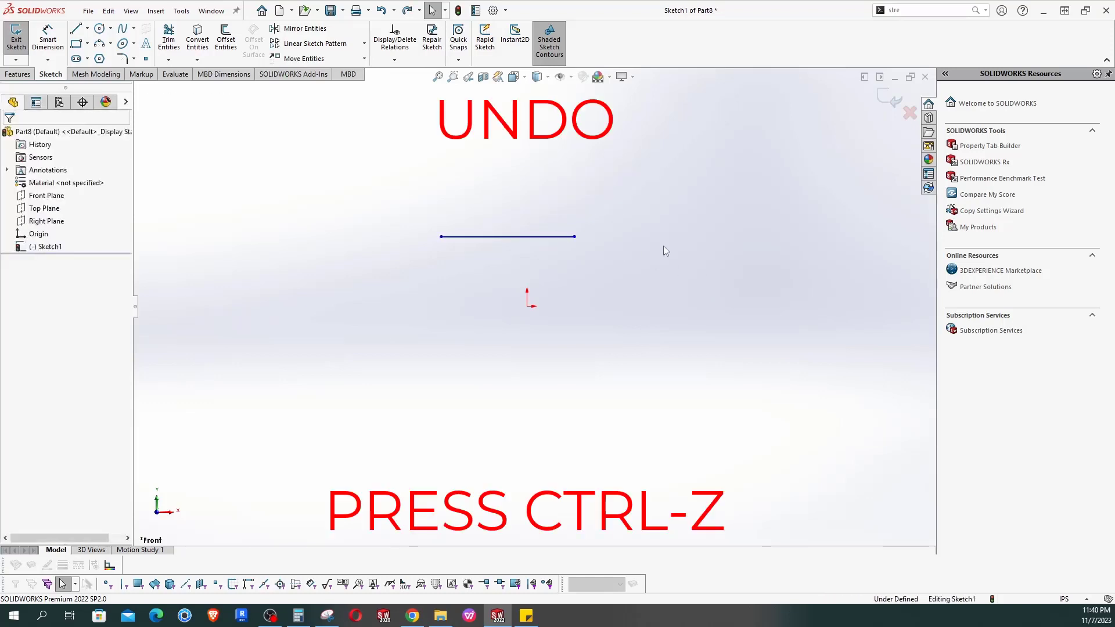
Move the line from its left endpoint to the origin with Move Entities, keeping its relations.
click(492, 237)
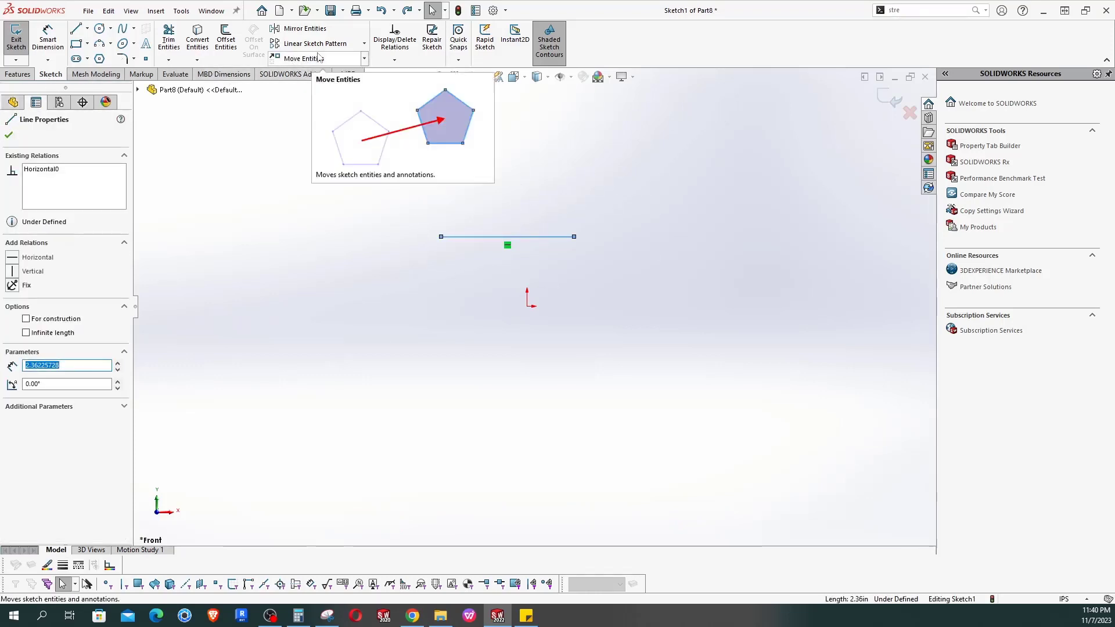
click(297, 59)
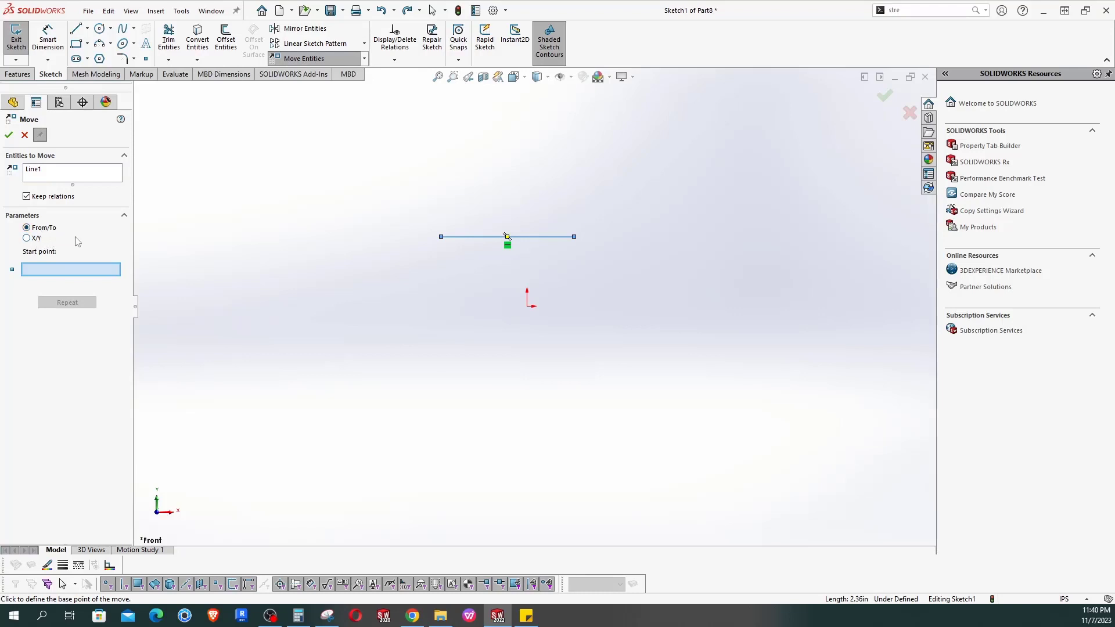
click(441, 239)
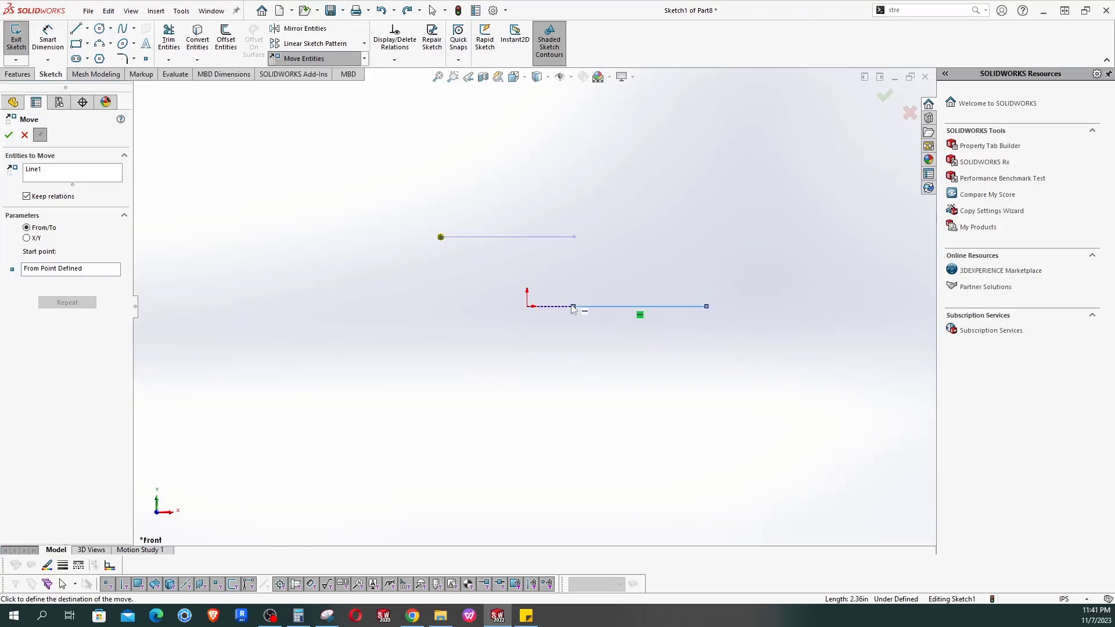
click(526, 307)
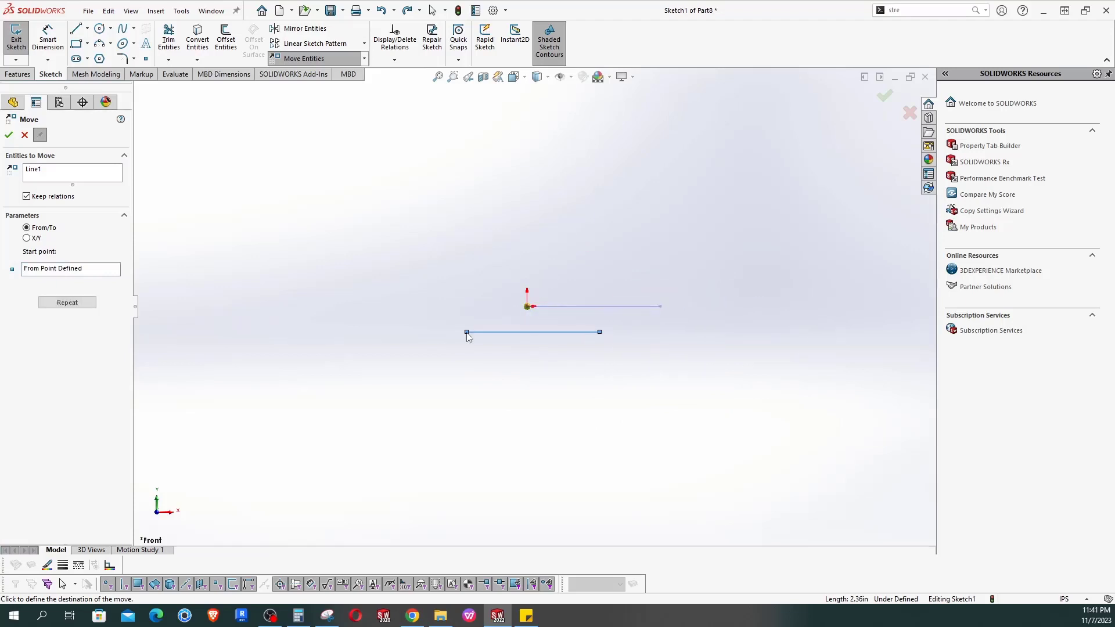
key(Escape)
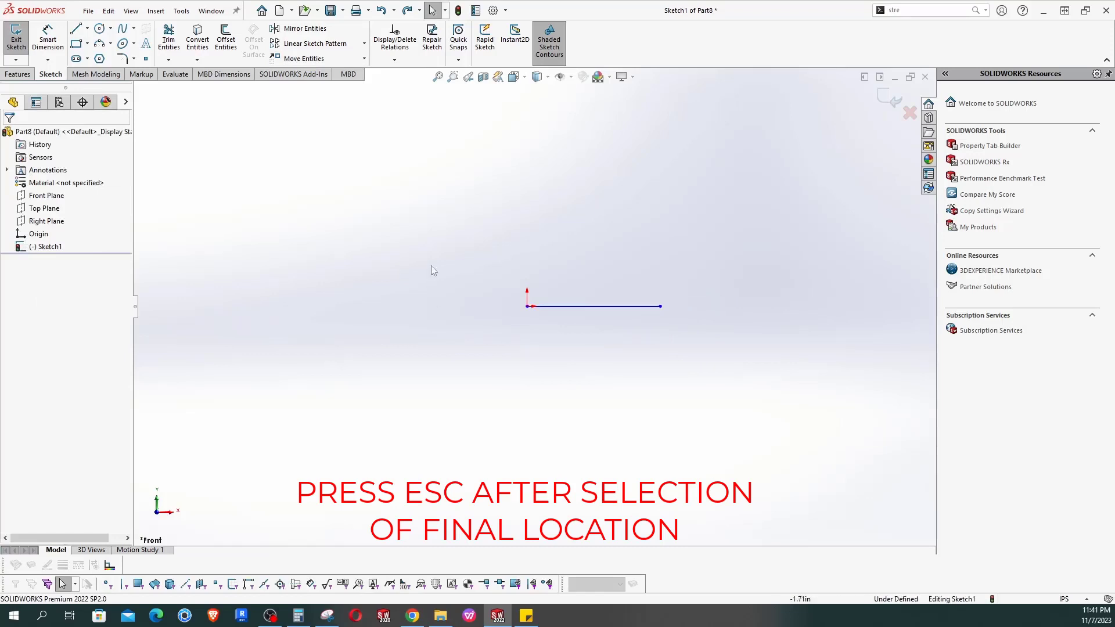
Move the line with Move Entities by an X/Y offset of 5 in in X and 5 in in Y.
click(568, 306)
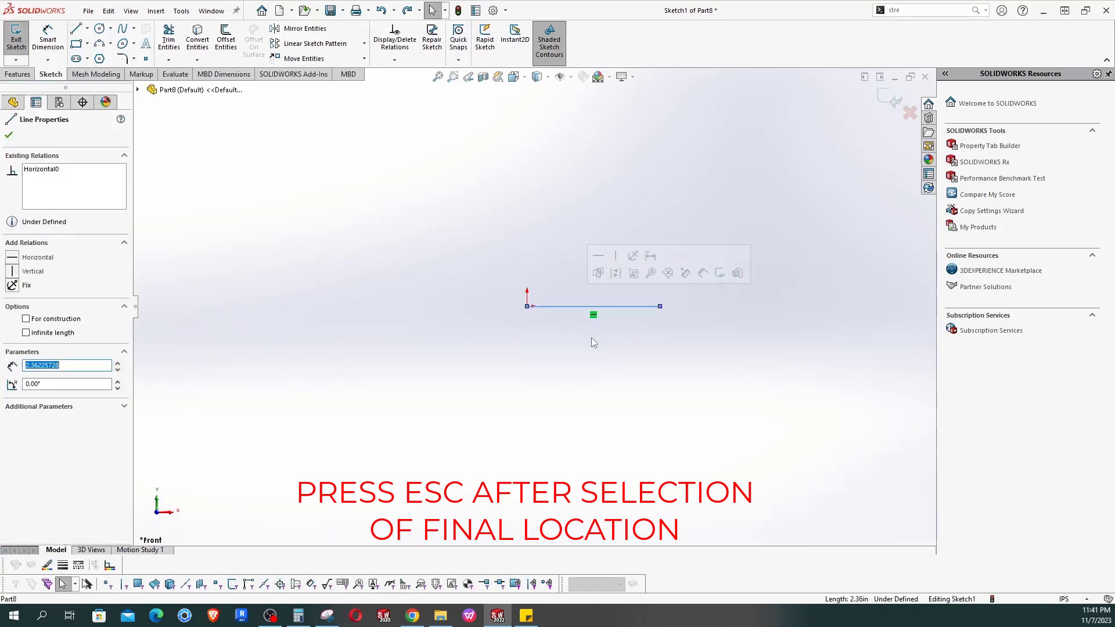
click(577, 345)
click(71, 270)
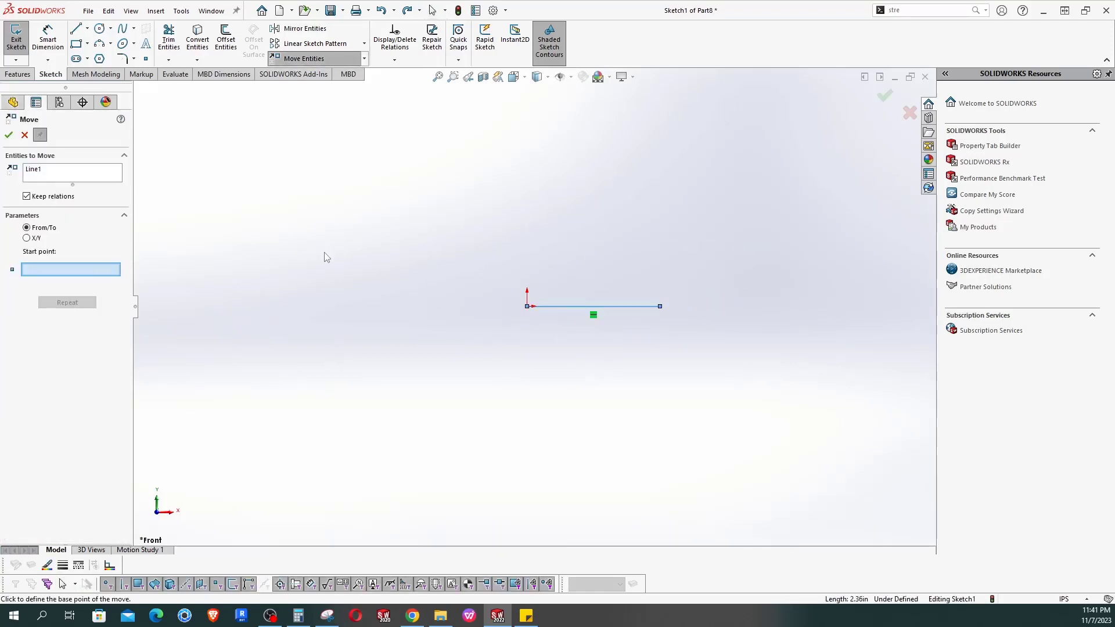
click(26, 238)
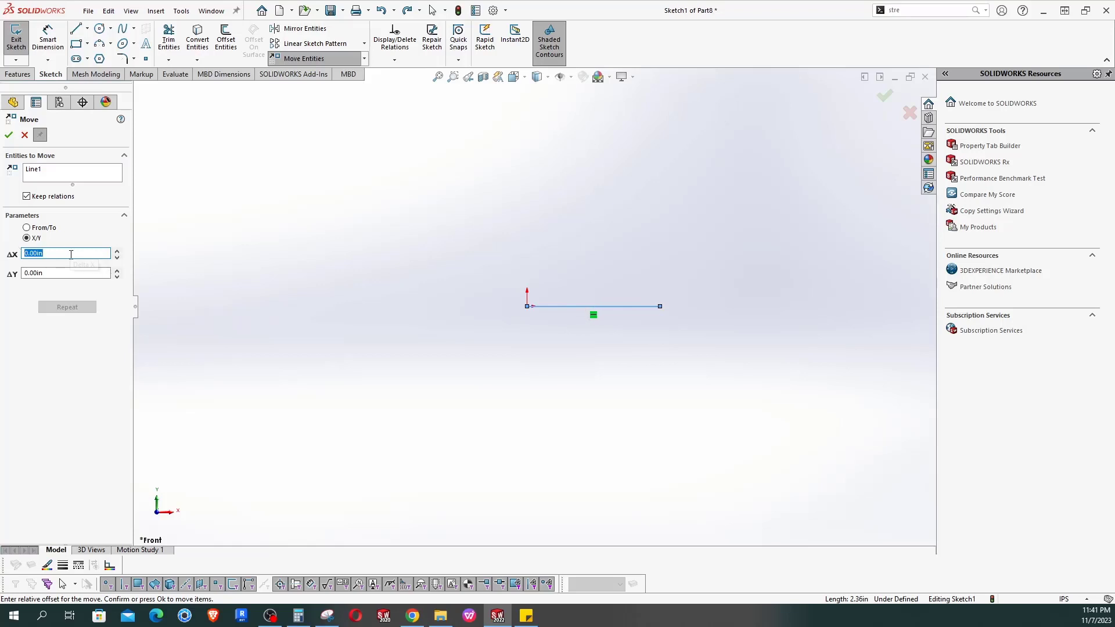
text(5)
scroll(511, 302, up, 2)
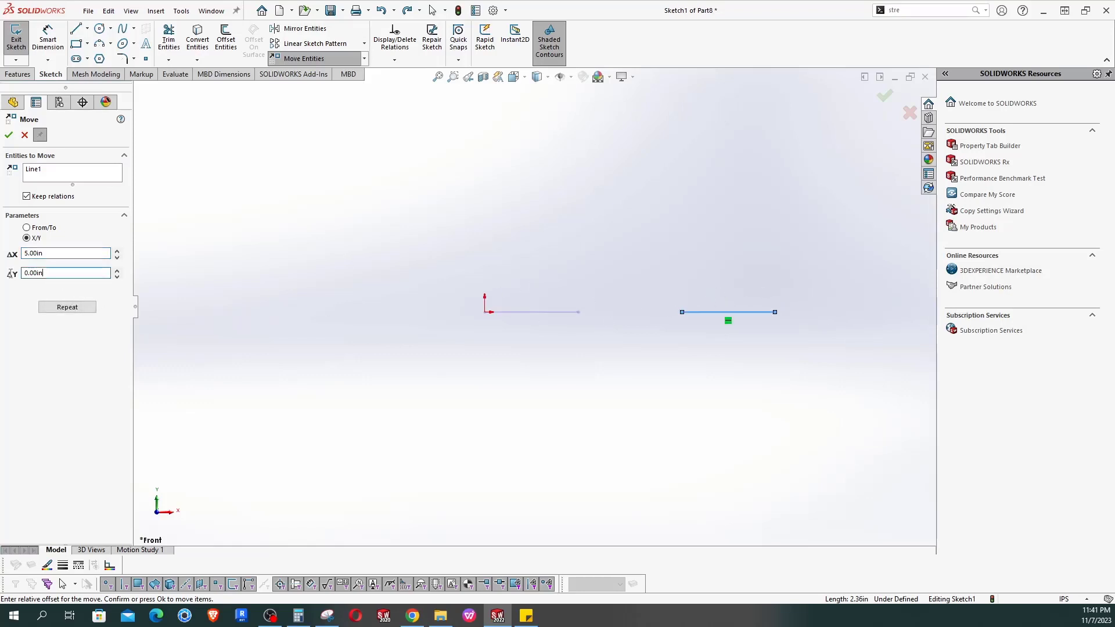
drag(57, 273, 21, 268)
text(5)
key(Return)
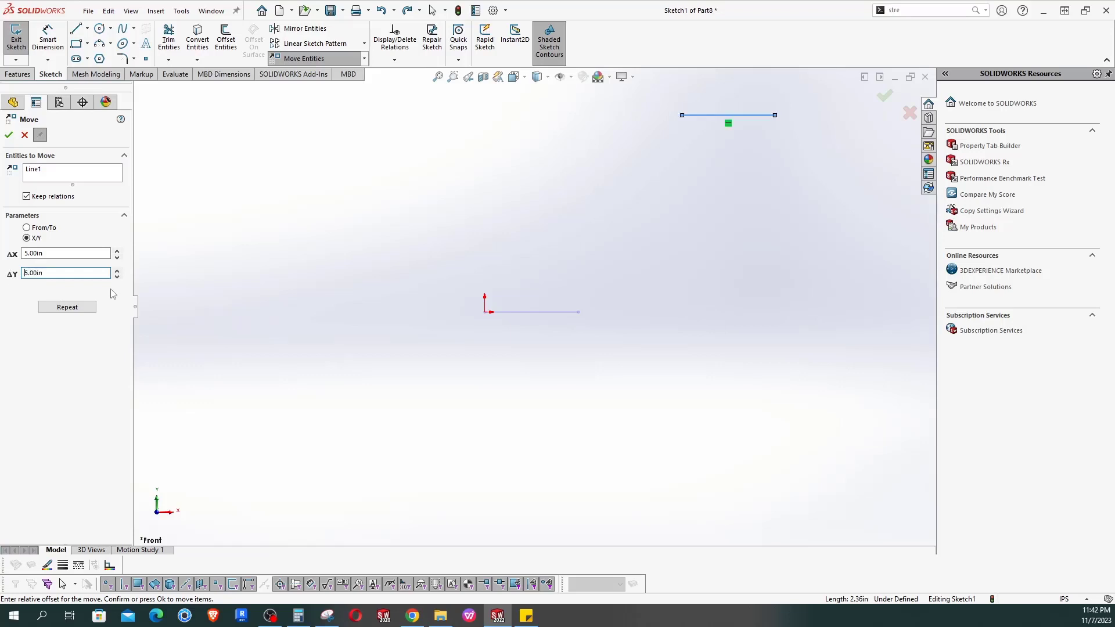
click(34, 170)
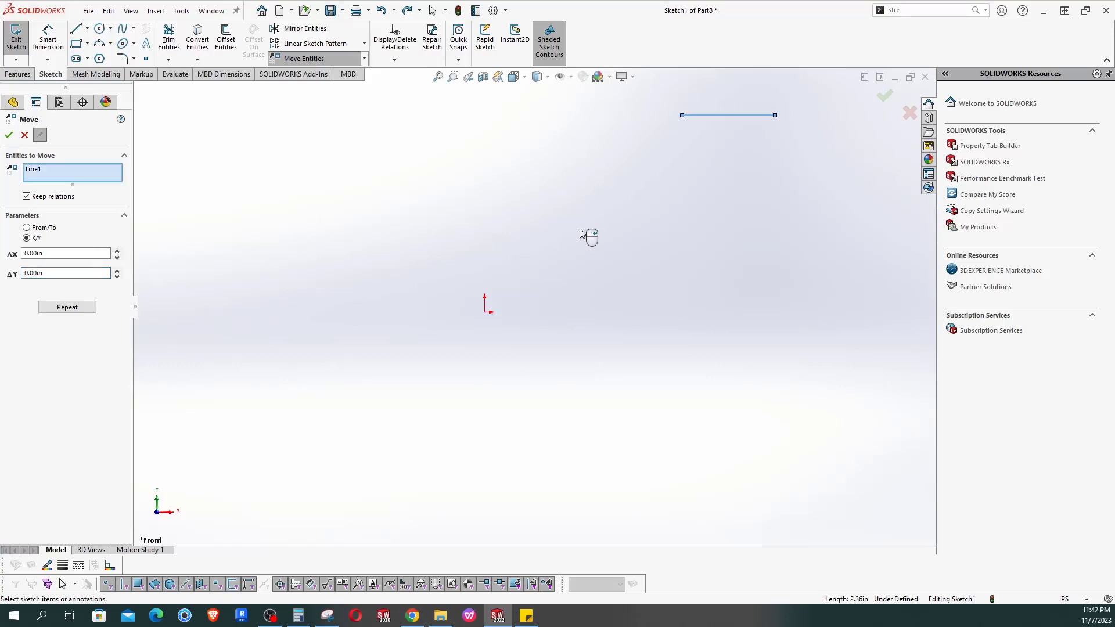
right_click(608, 294)
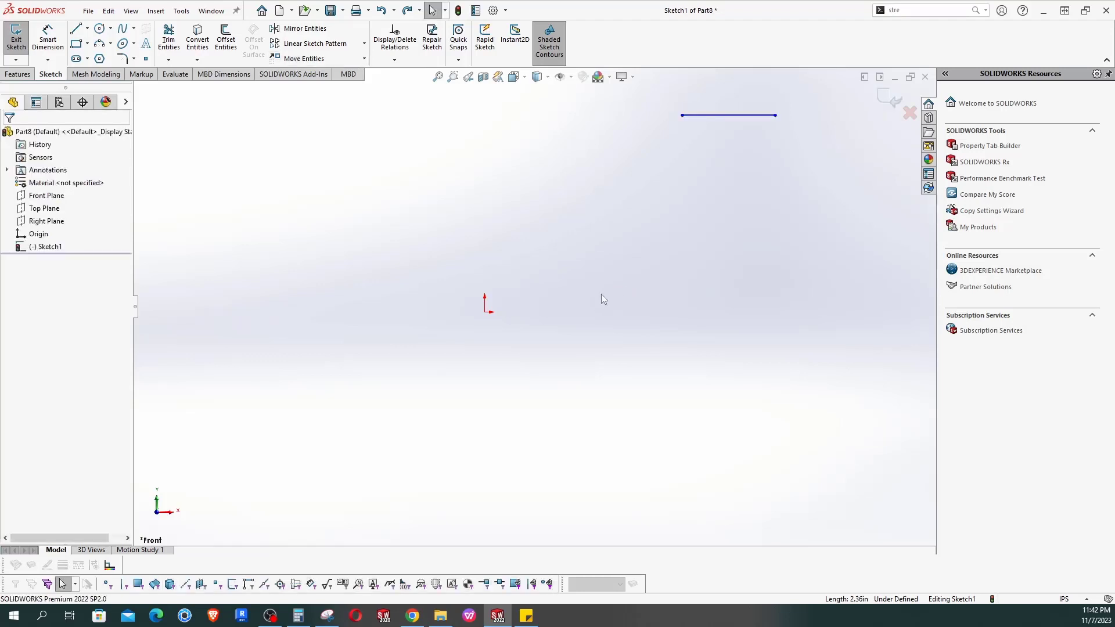
Stretch the line leftward and lower it to about 9.94 in long above the origin, and paste a copy of it below the origin.
scroll(604, 293, up, 1)
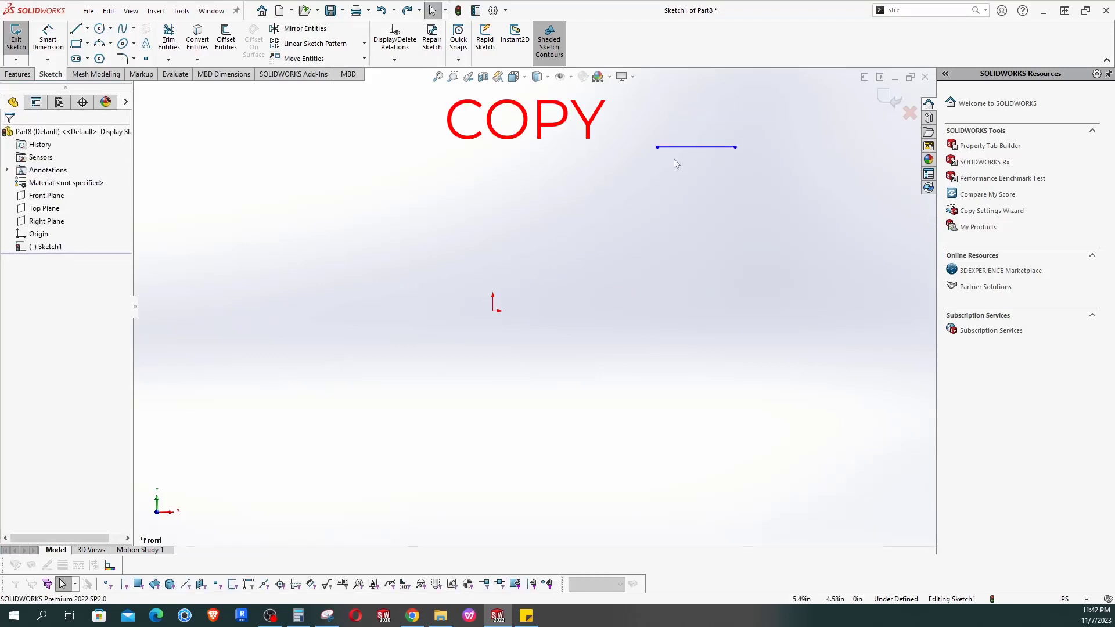
drag(657, 147, 409, 239)
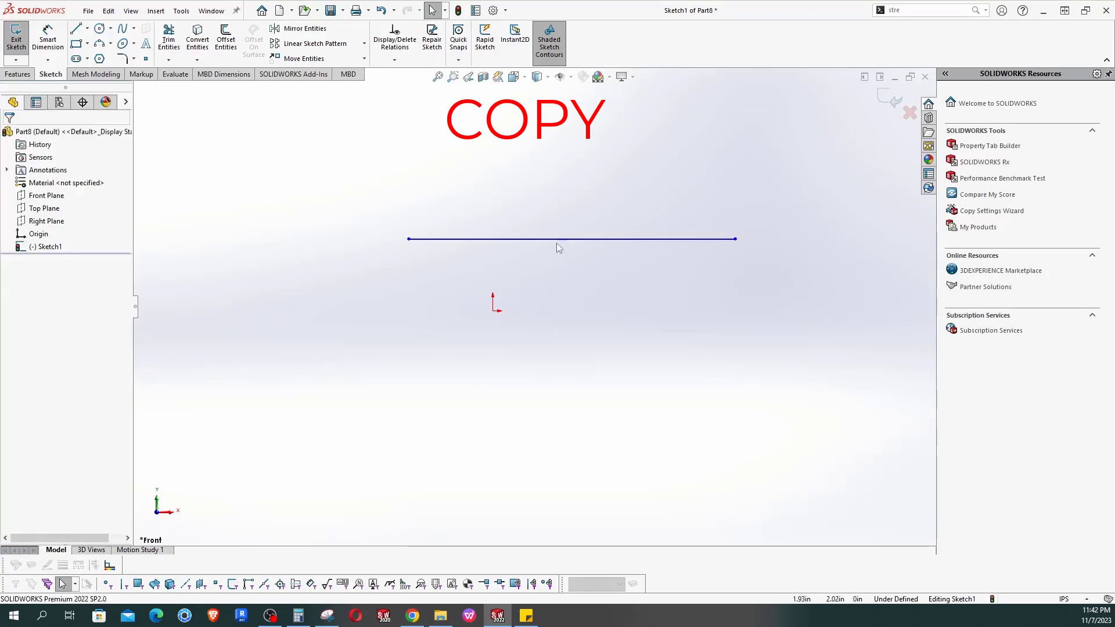
click(556, 239)
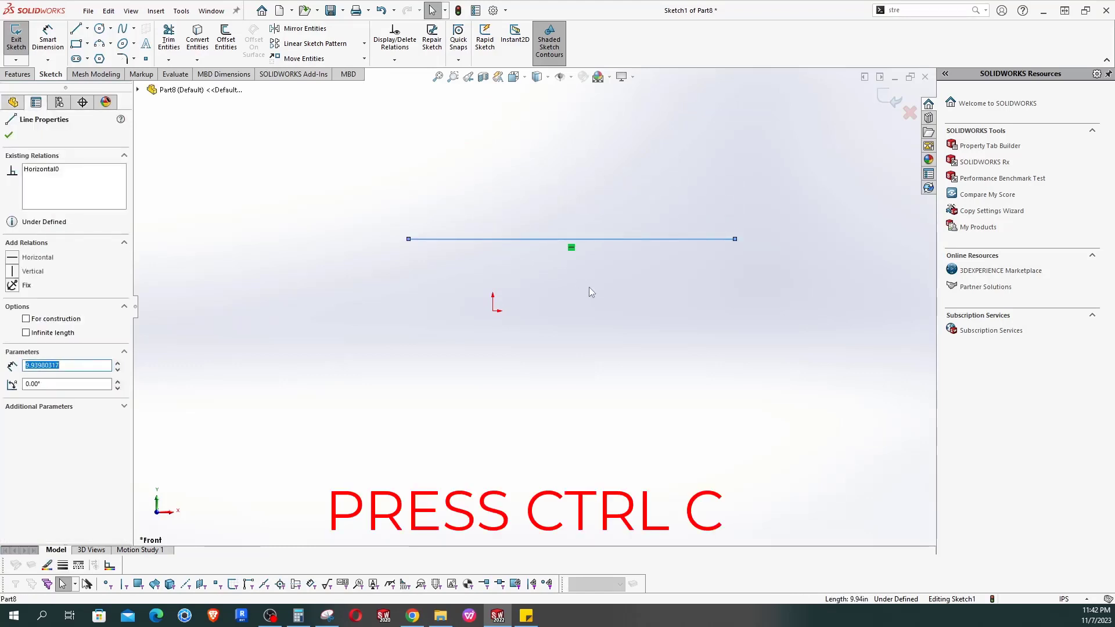
click(695, 406)
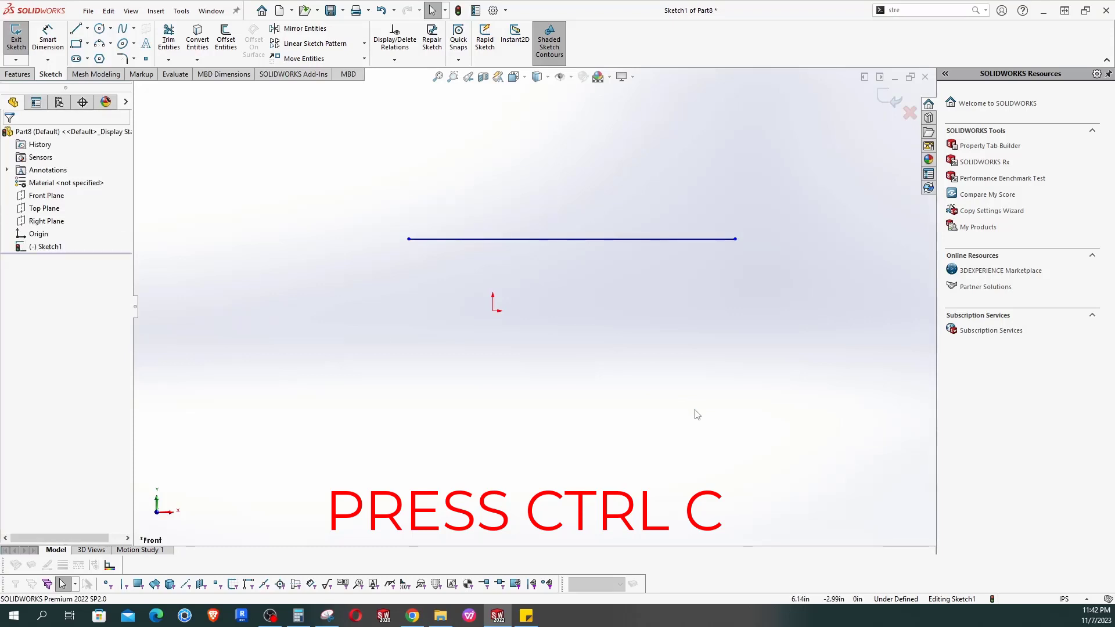
key(ctrl+v)
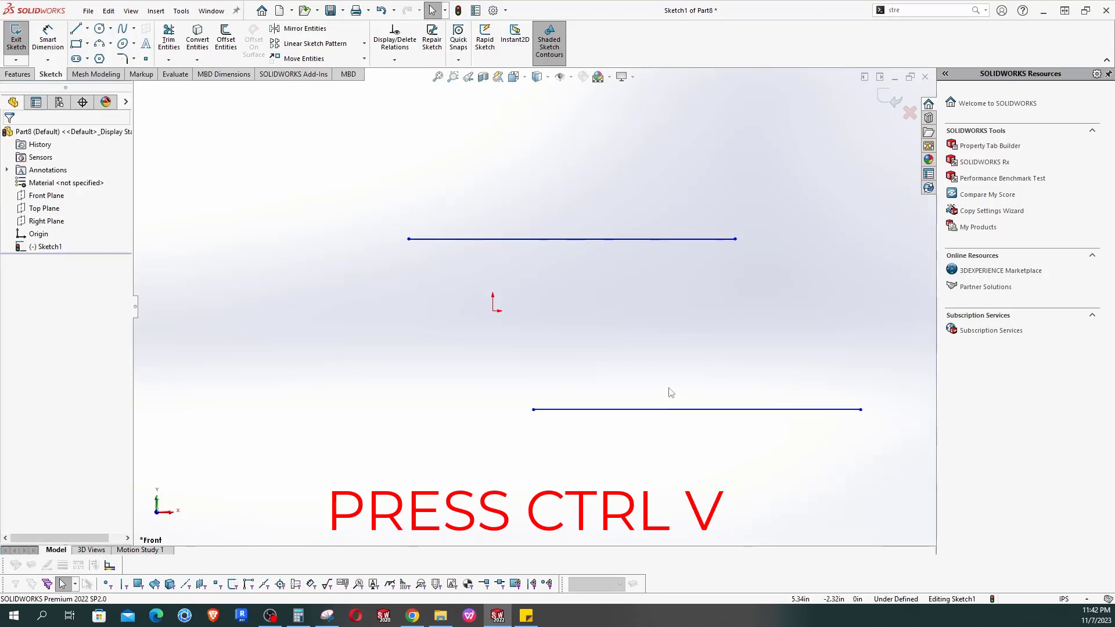
click(579, 411)
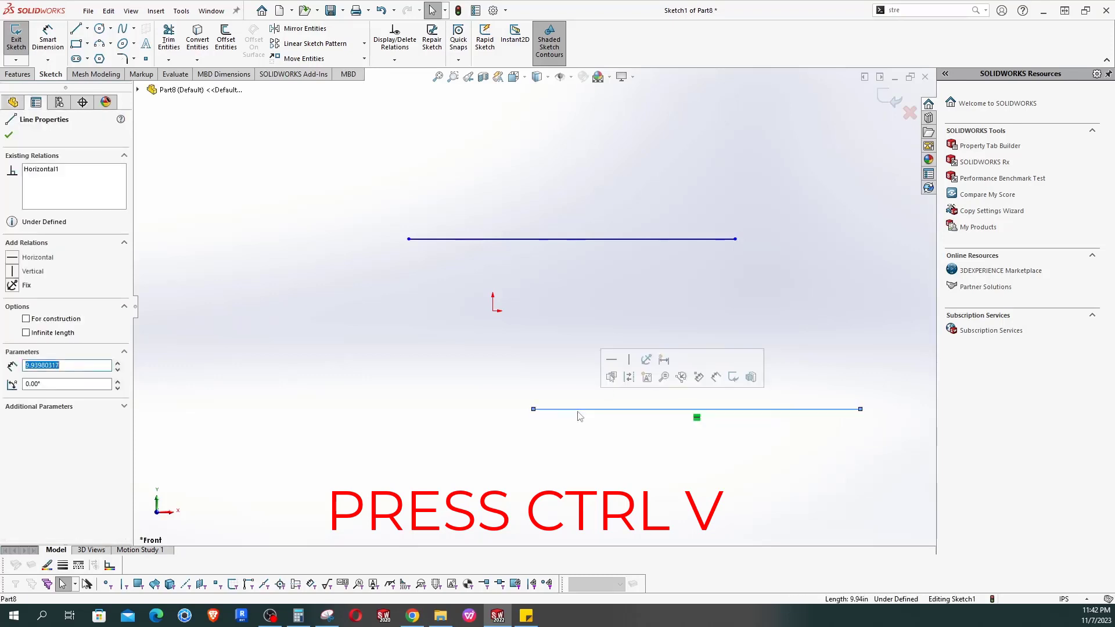
right_click(579, 416)
click(569, 393)
right_click(564, 413)
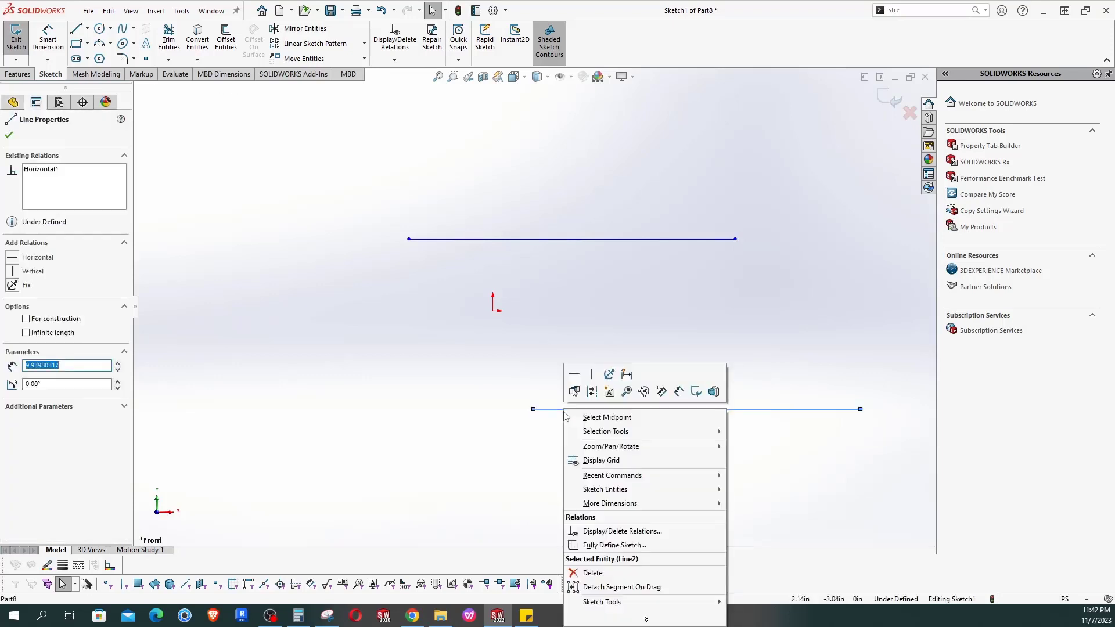
click(648, 618)
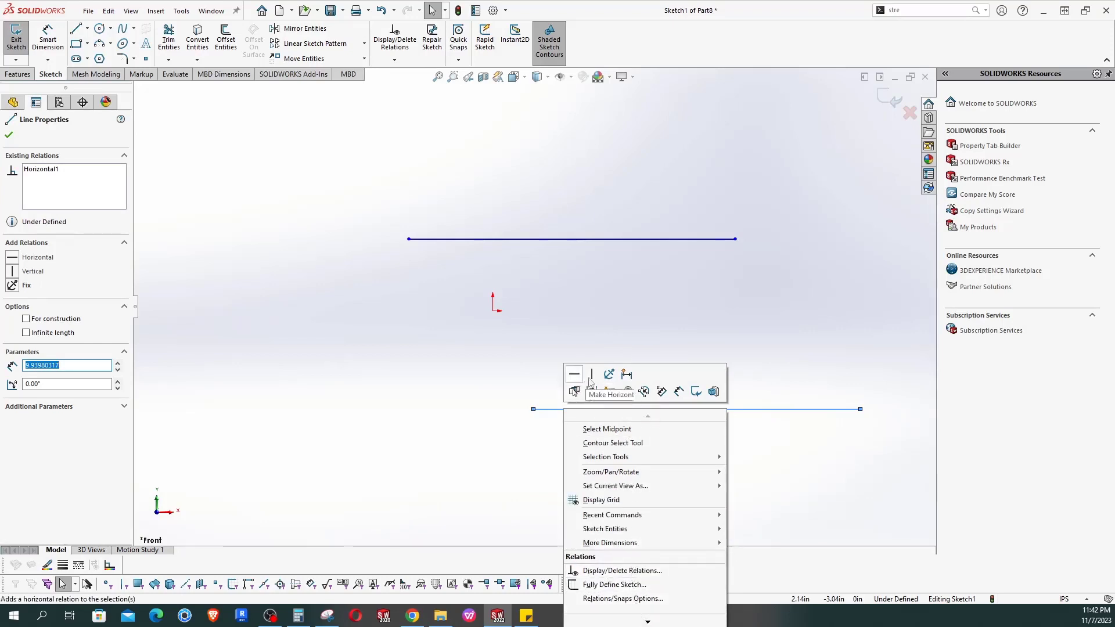
click(671, 340)
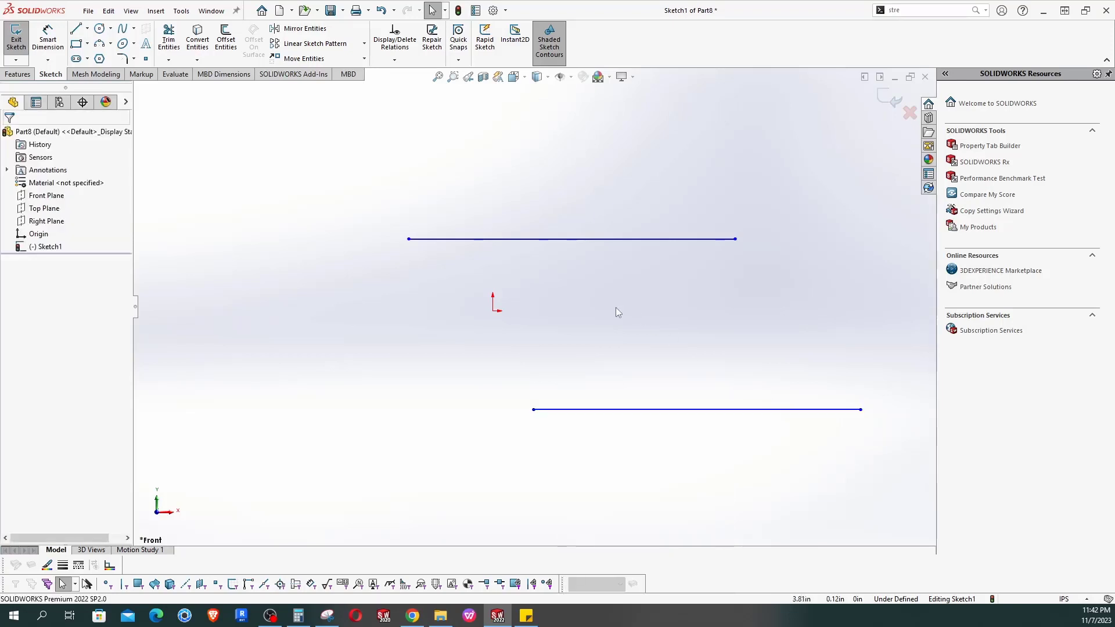
Copy the upper line with Copy Entities in From/To mode, from its left endpoint to a point between the origin and the lower line.
click(427, 239)
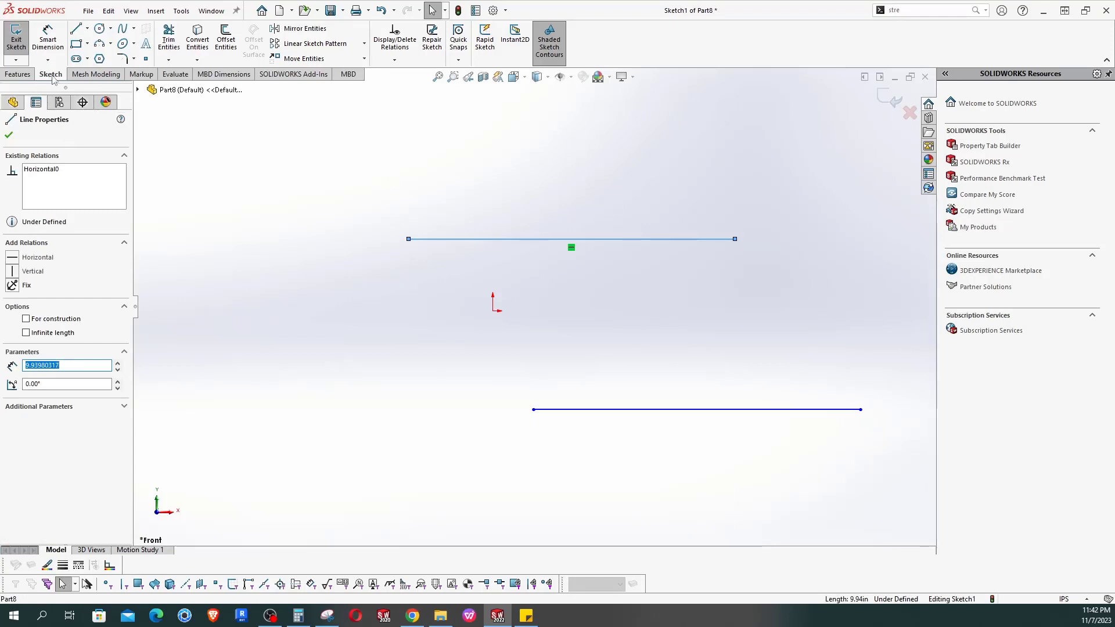
click(364, 59)
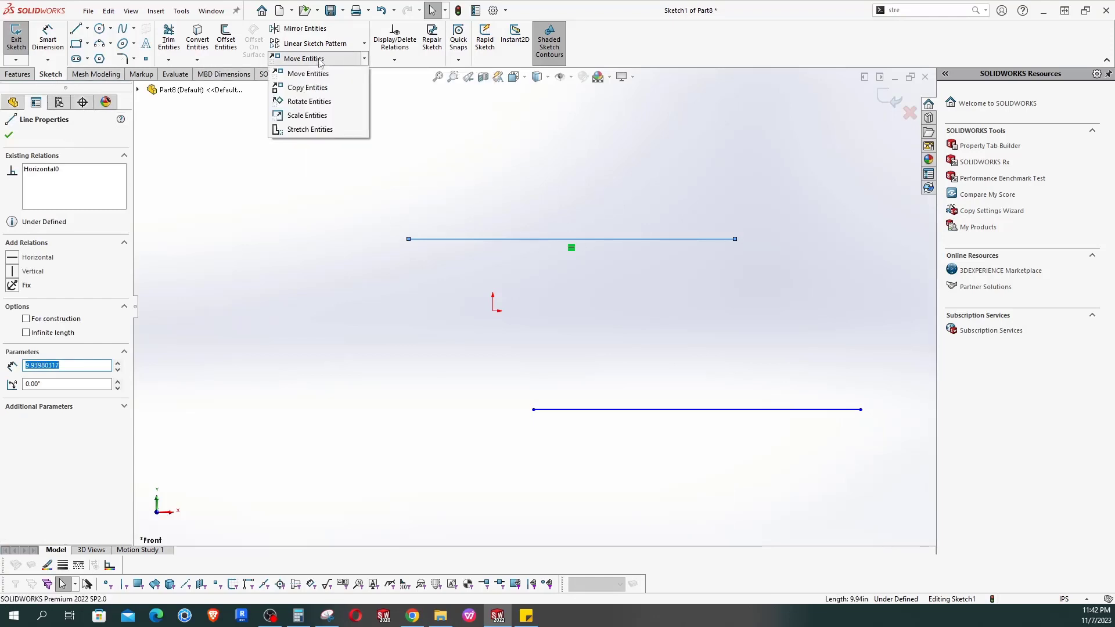
click(307, 87)
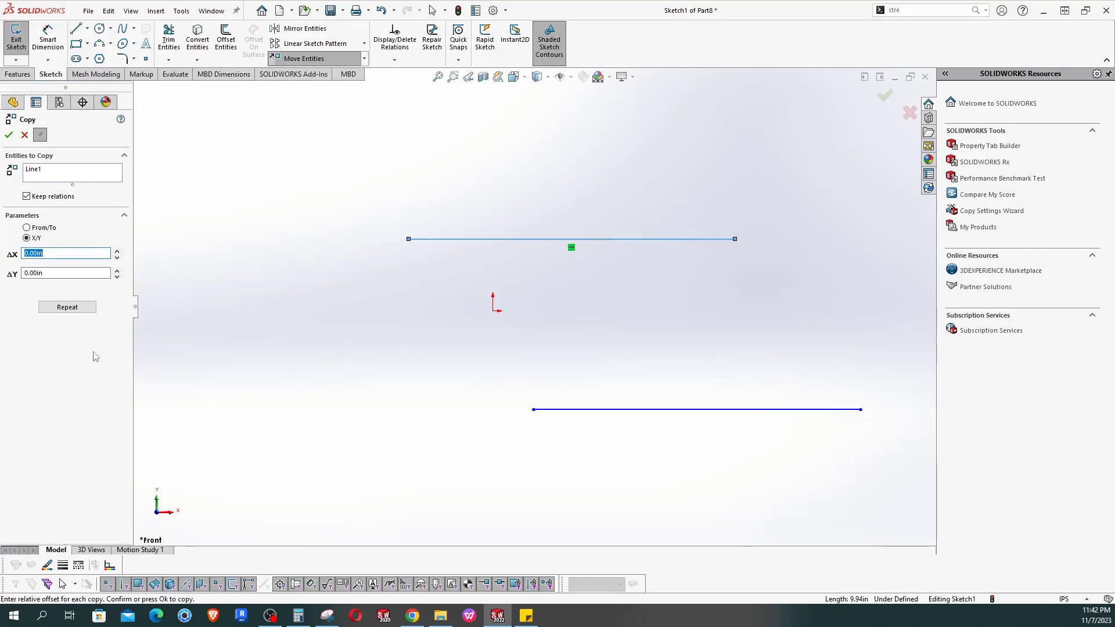
click(27, 228)
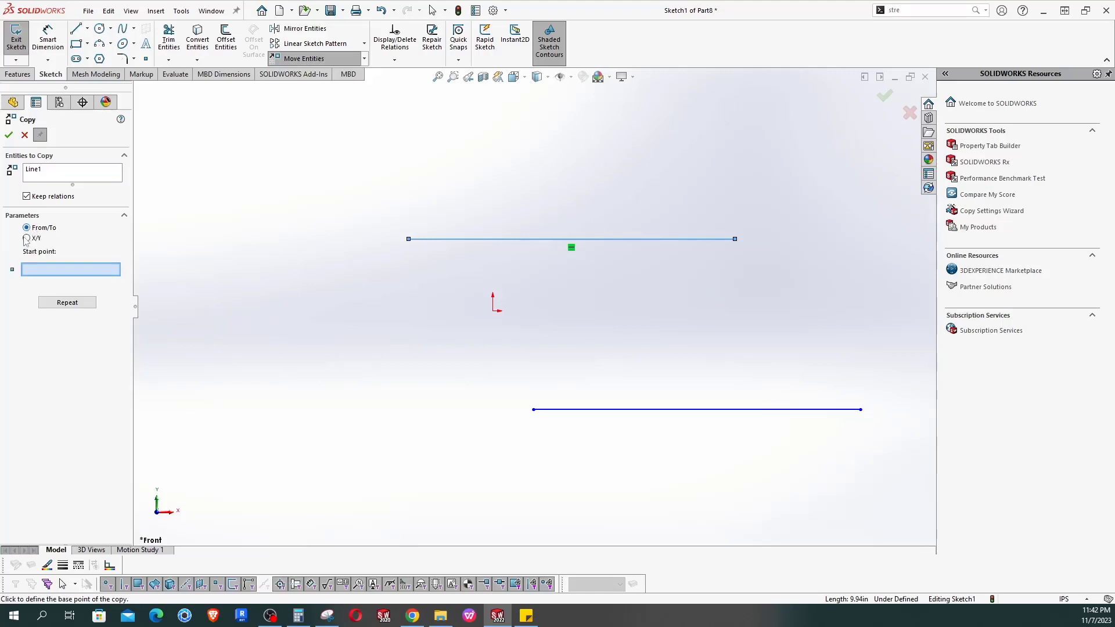
click(27, 239)
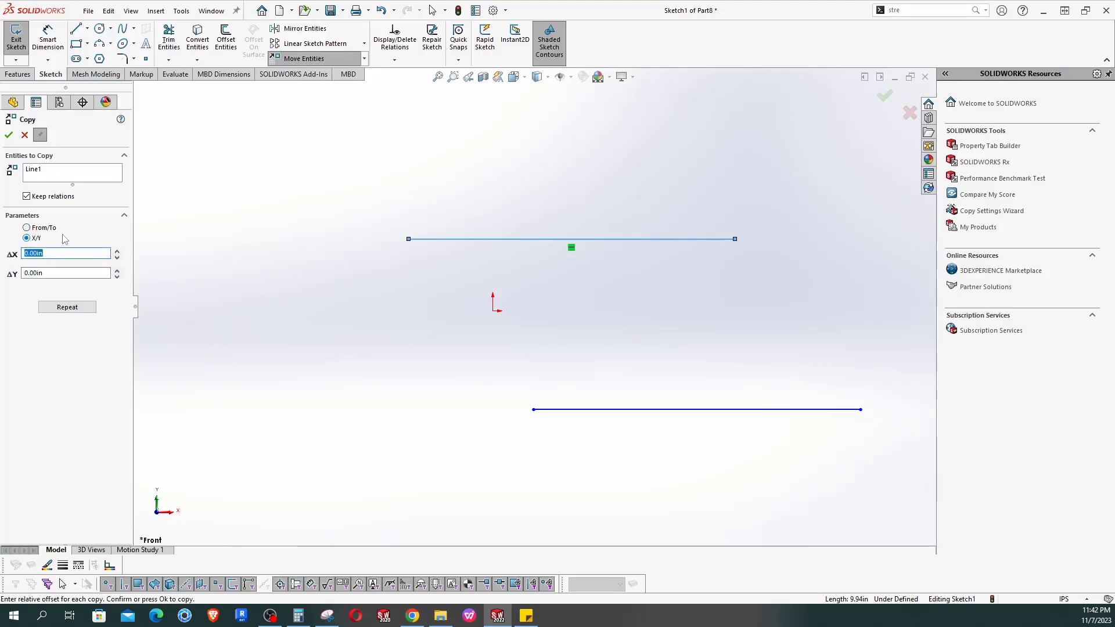
click(32, 229)
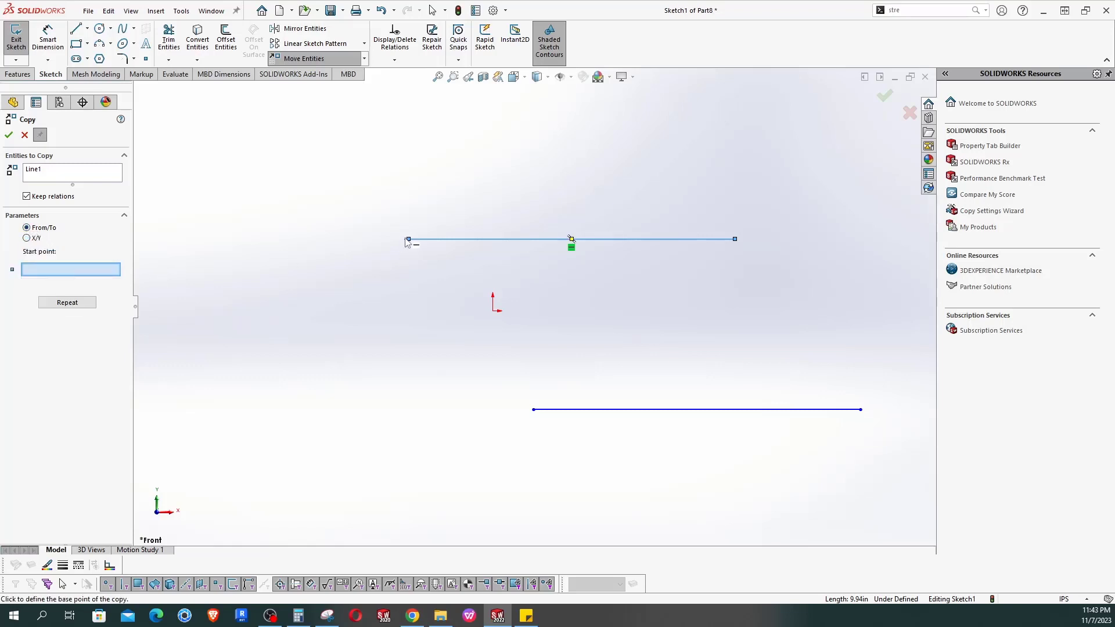
click(408, 239)
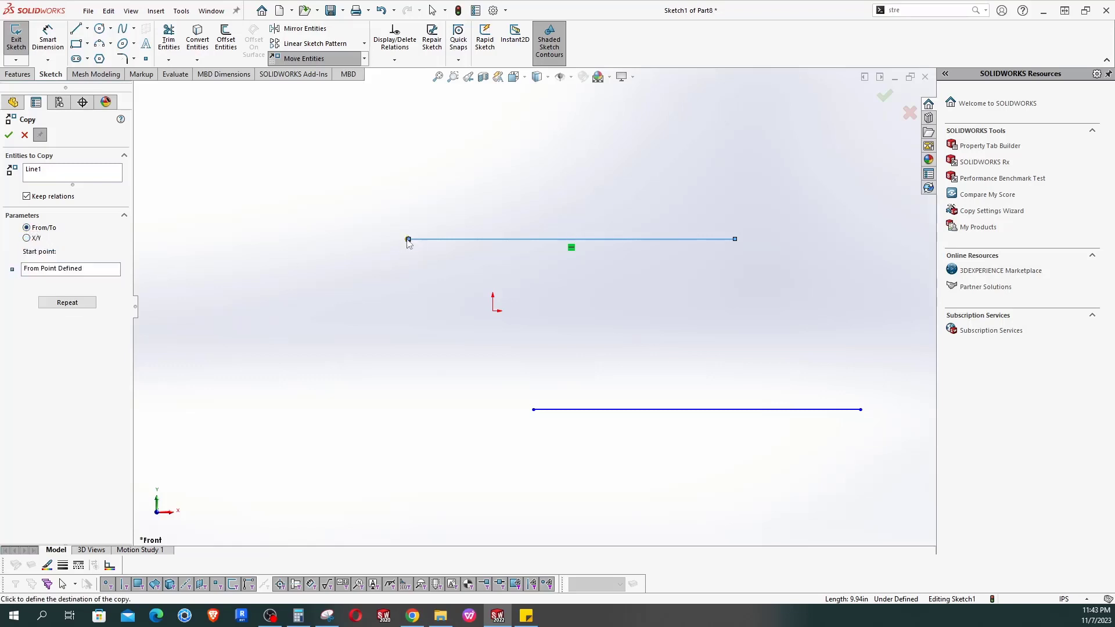
click(445, 350)
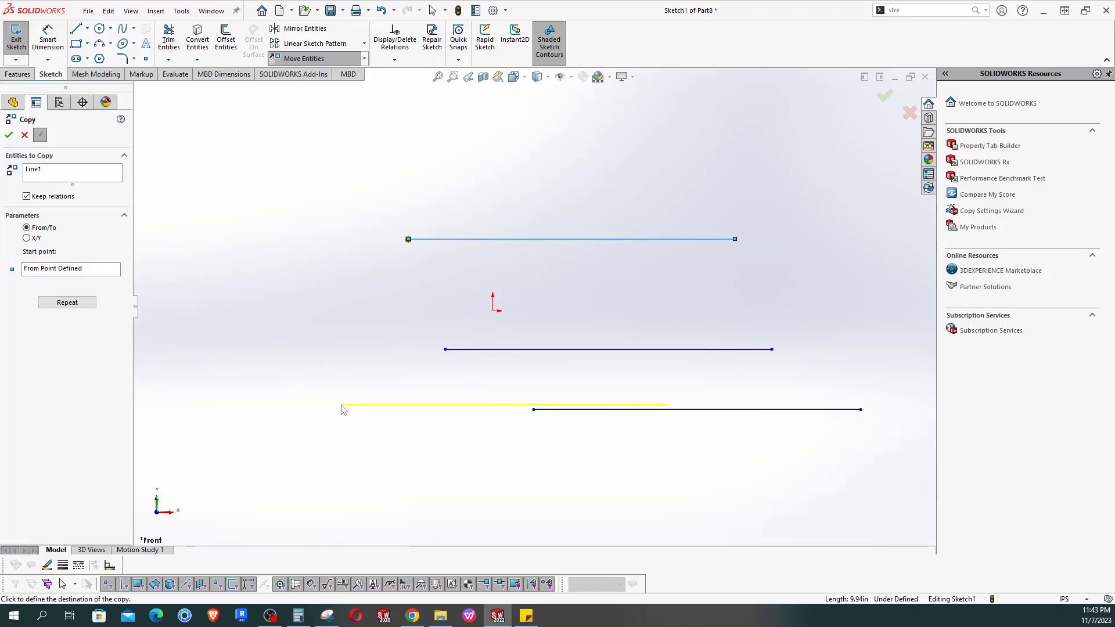
Try to copy the upper line with Copy Entities by an X/Y offset of 5 in in X and 5 in in Y.
click(27, 238)
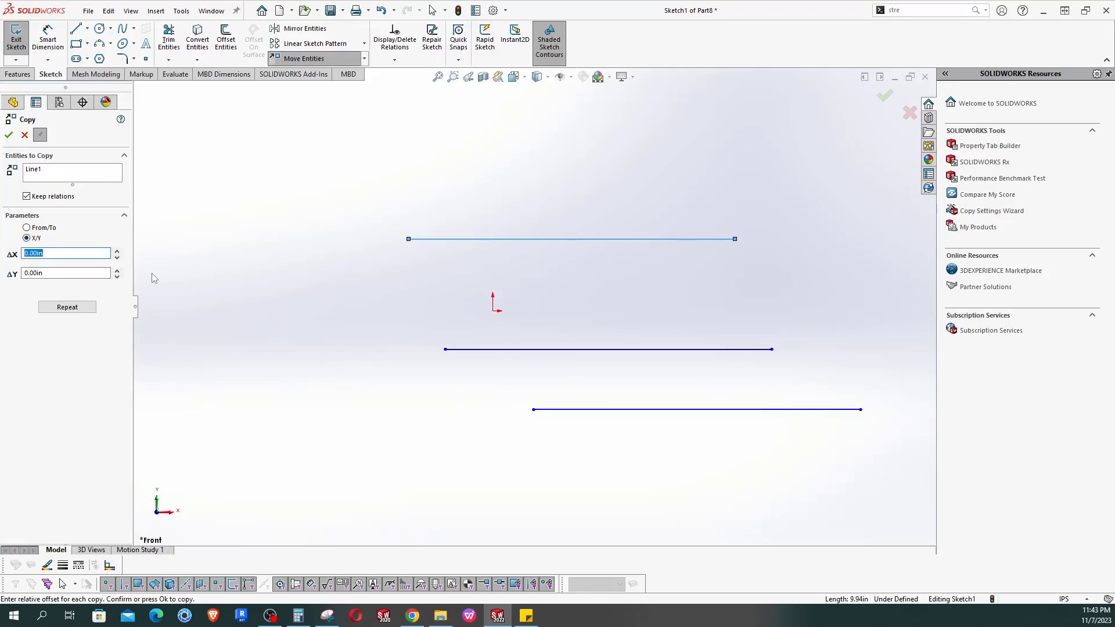
click(116, 253)
drag(63, 254, 4, 254)
text(5)
click(65, 276)
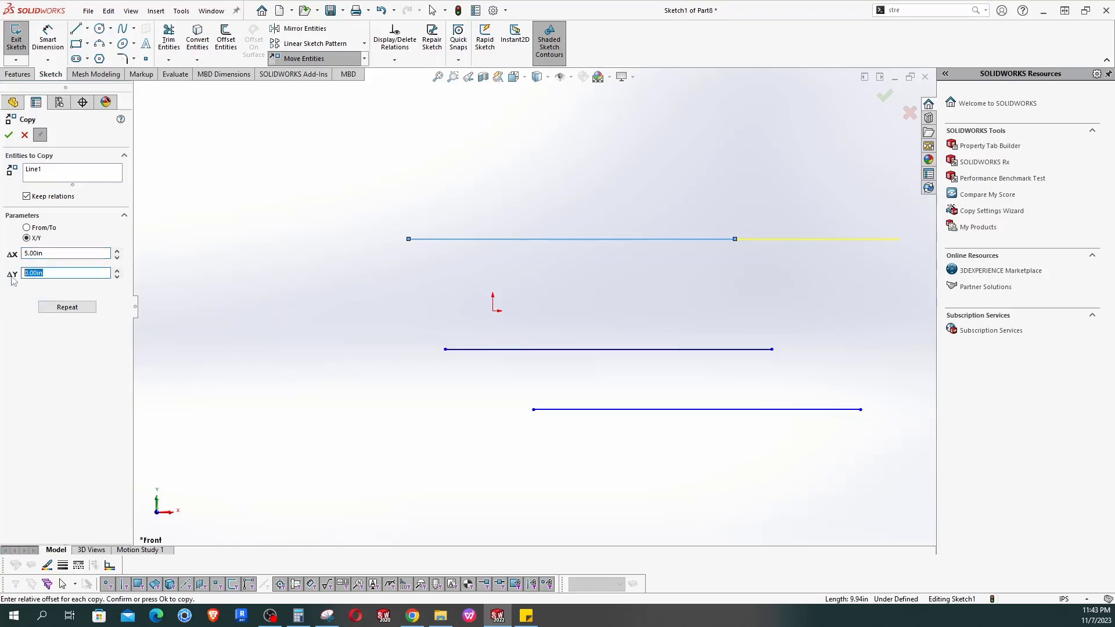
text(5)
scroll(463, 279, up, 3)
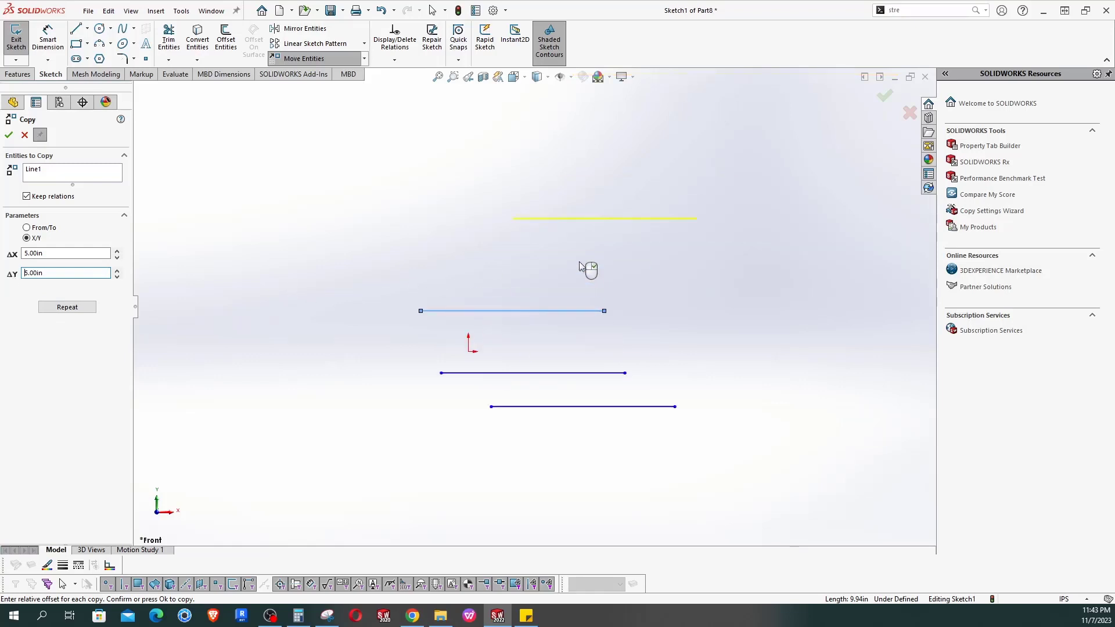
click(8, 134)
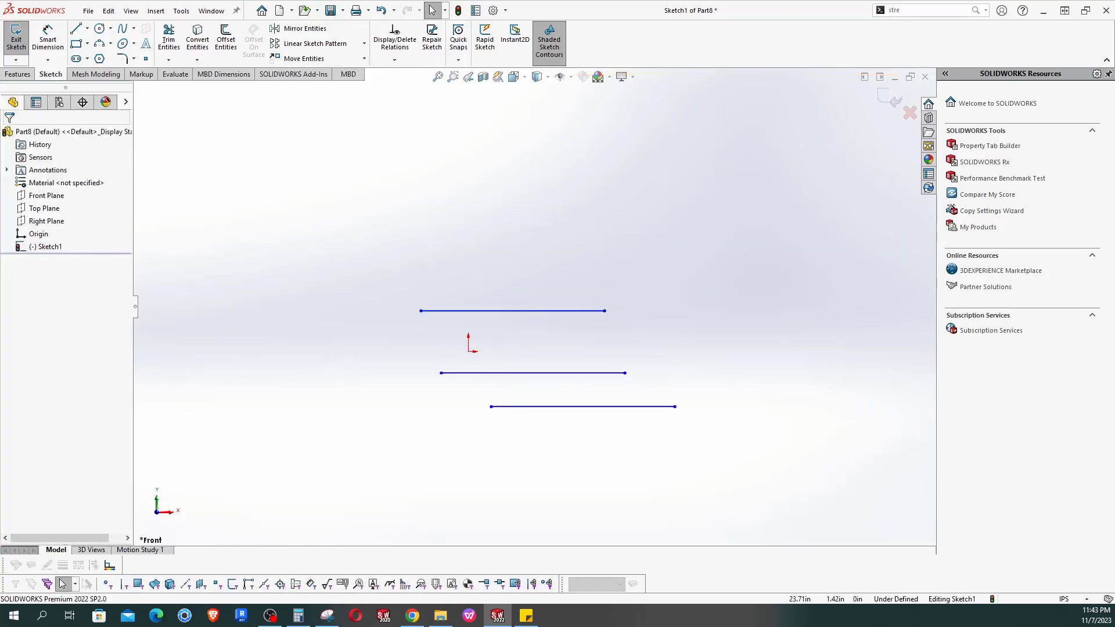
Rotate the upper line 45 degrees about its left endpoint with Rotate Entities, keeping its relations.
scroll(514, 326, down, 3)
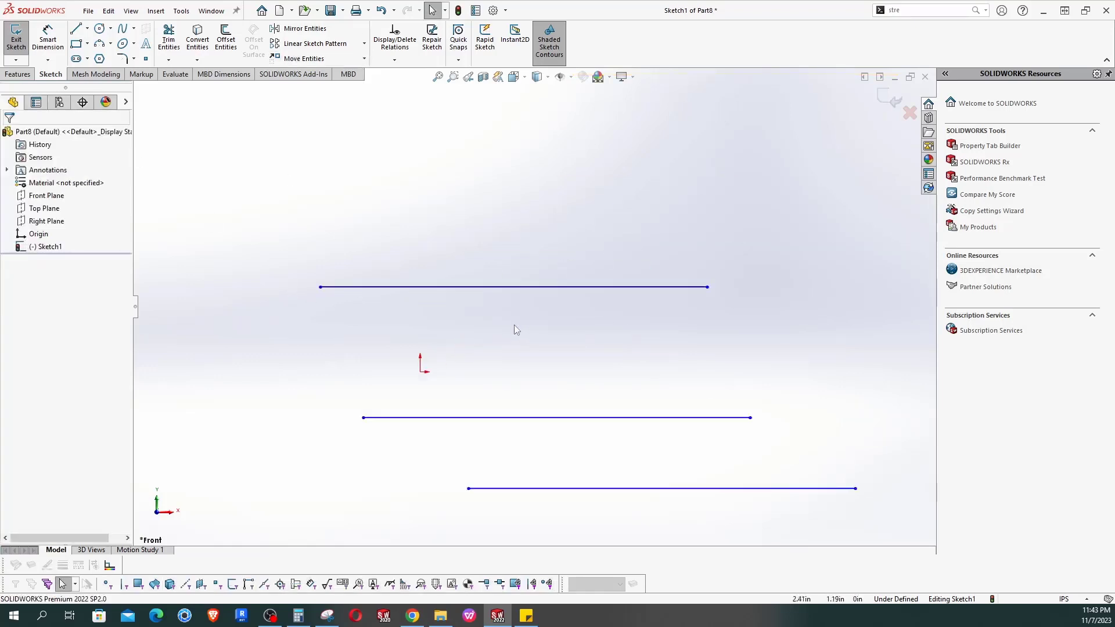
click(516, 289)
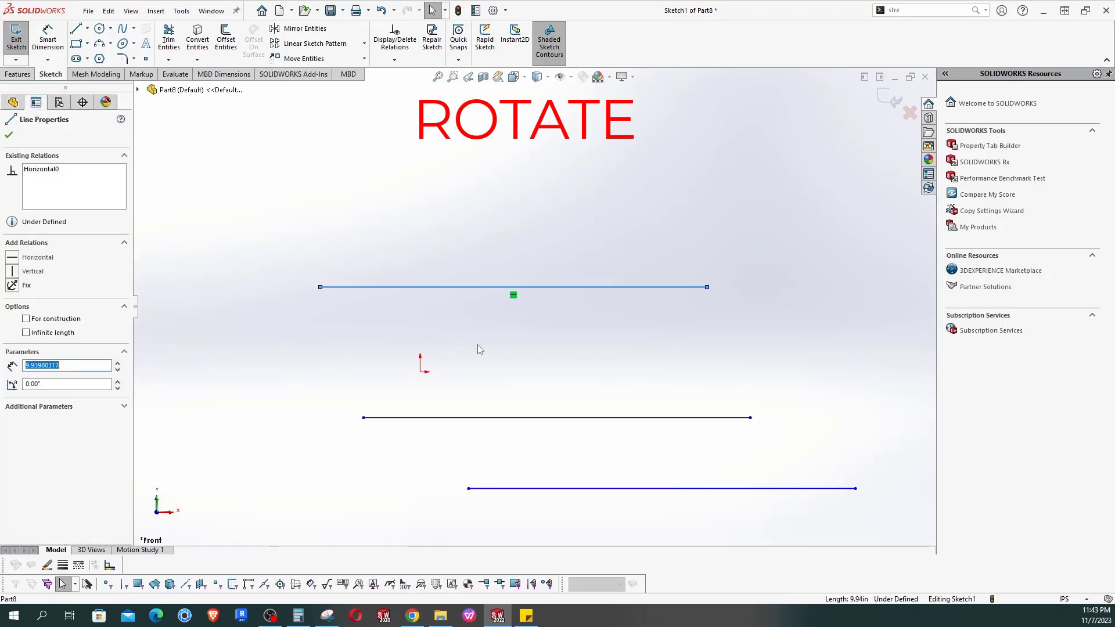
click(364, 58)
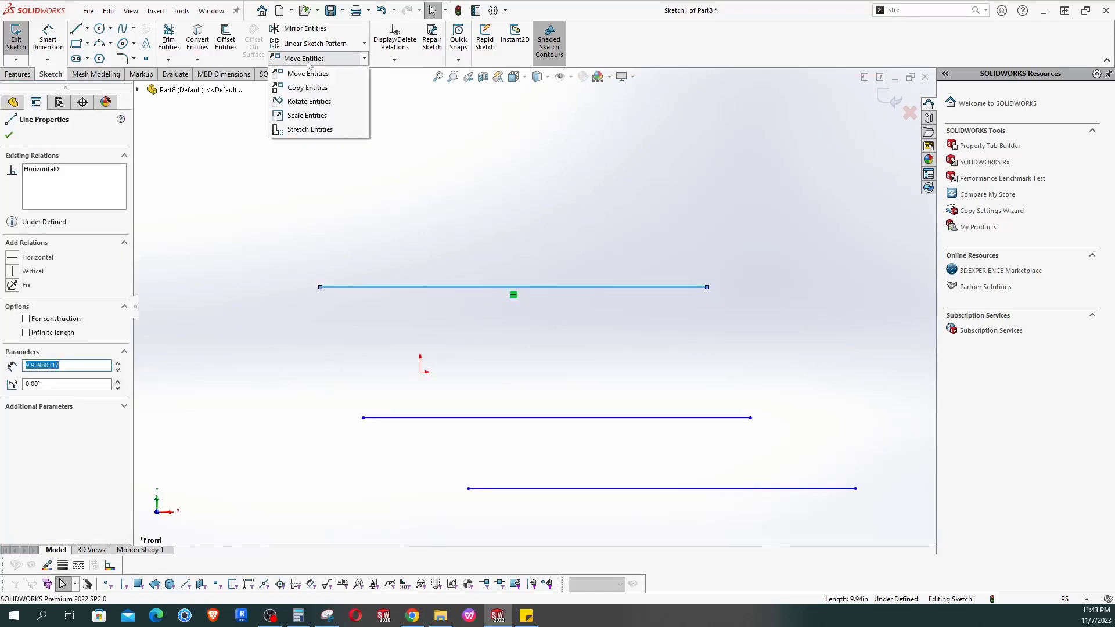
click(324, 103)
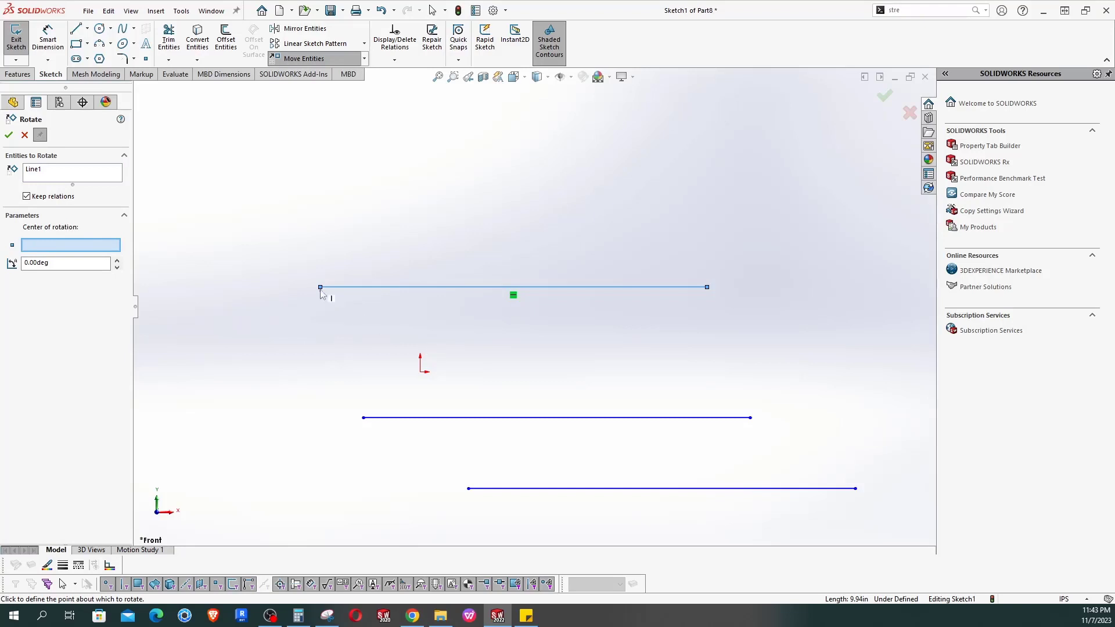
click(320, 286)
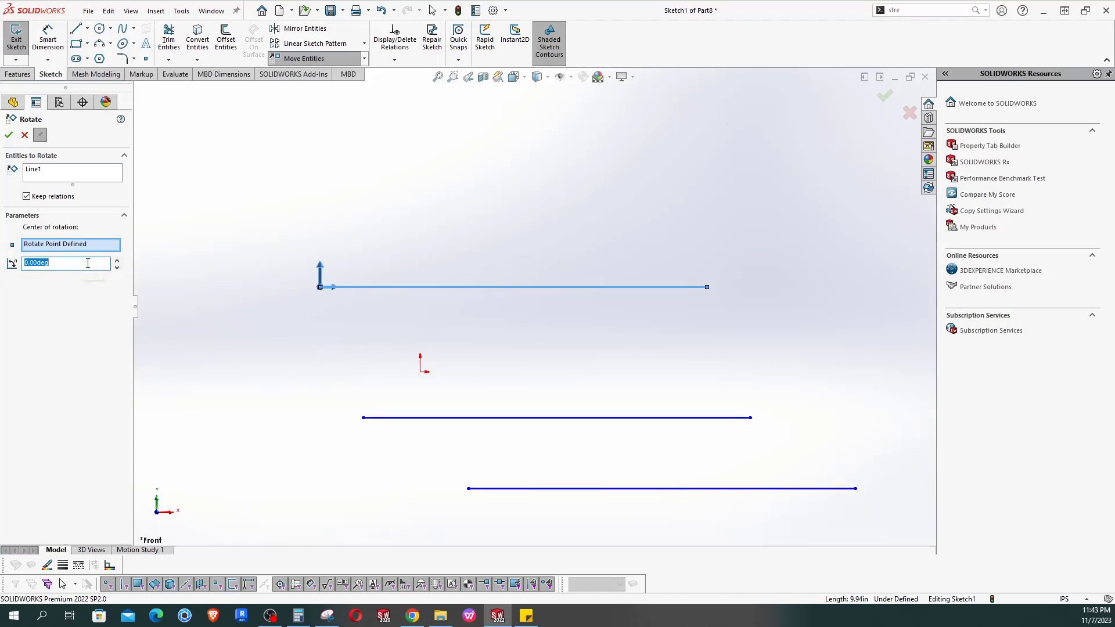
text(45)
key(Return)
scroll(534, 306, up, 3)
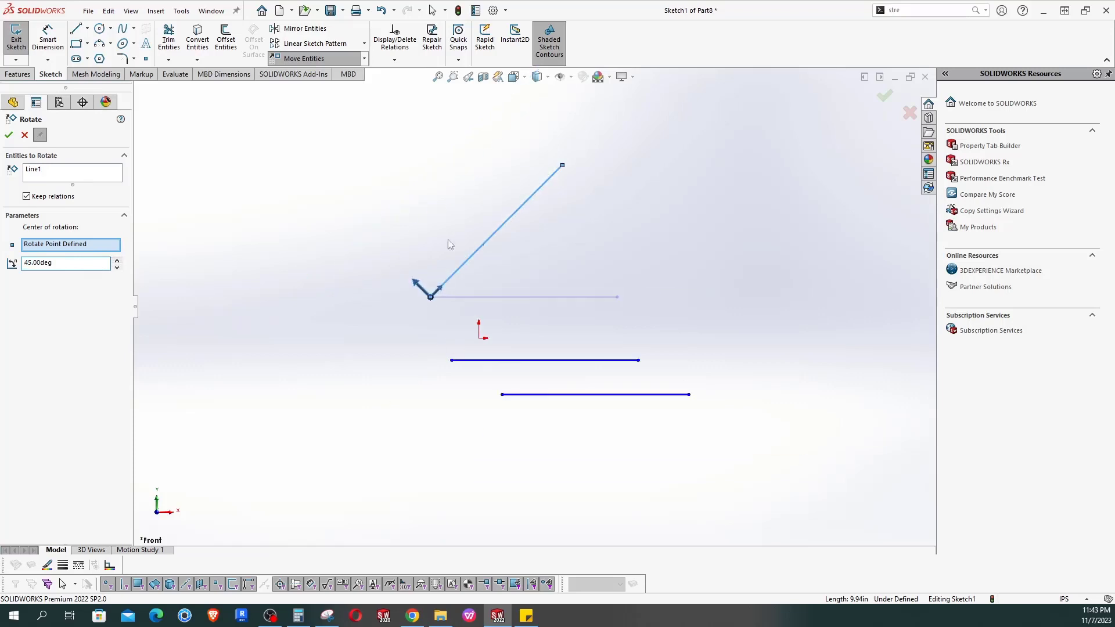
Adjust the line's rotation angle in increments to 47 degrees and accept the rotation.
click(117, 260)
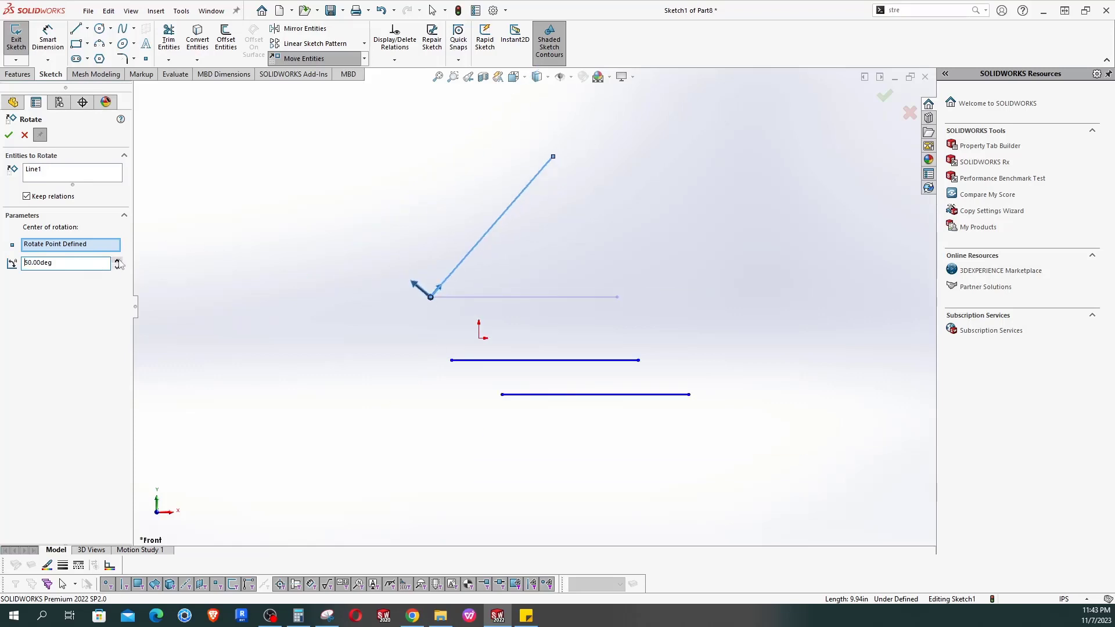
click(116, 260)
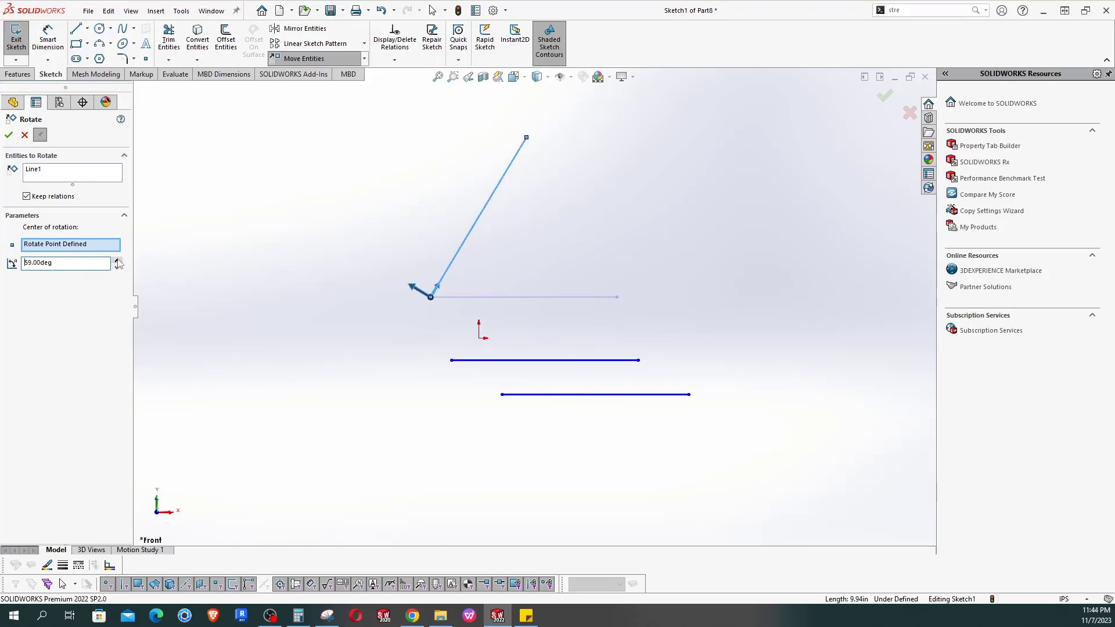
click(118, 267)
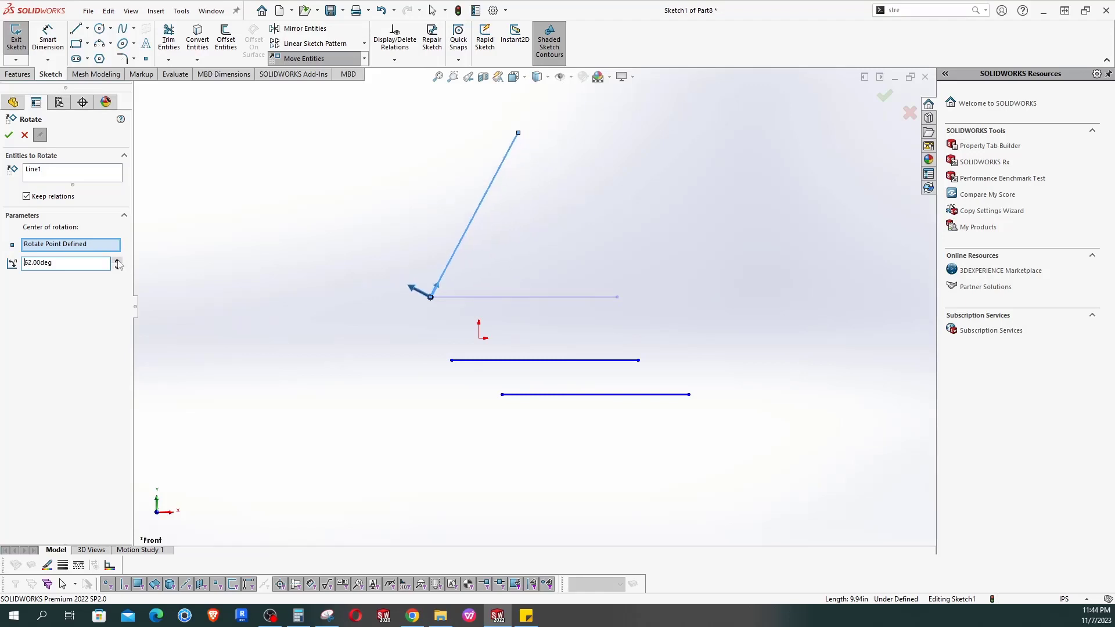
click(117, 267)
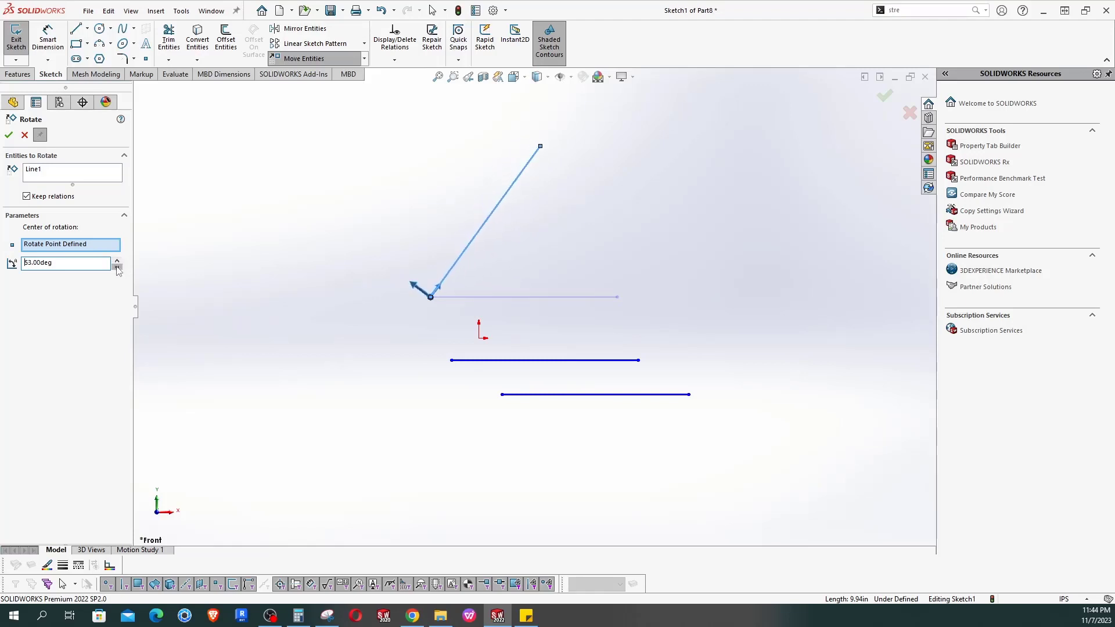
click(118, 268)
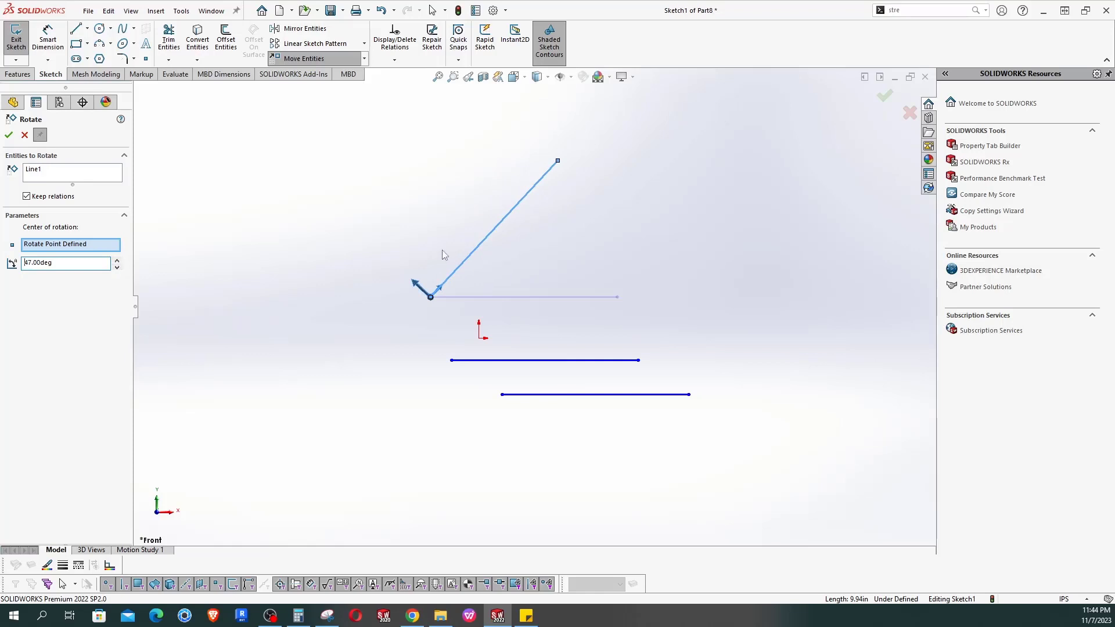
click(9, 137)
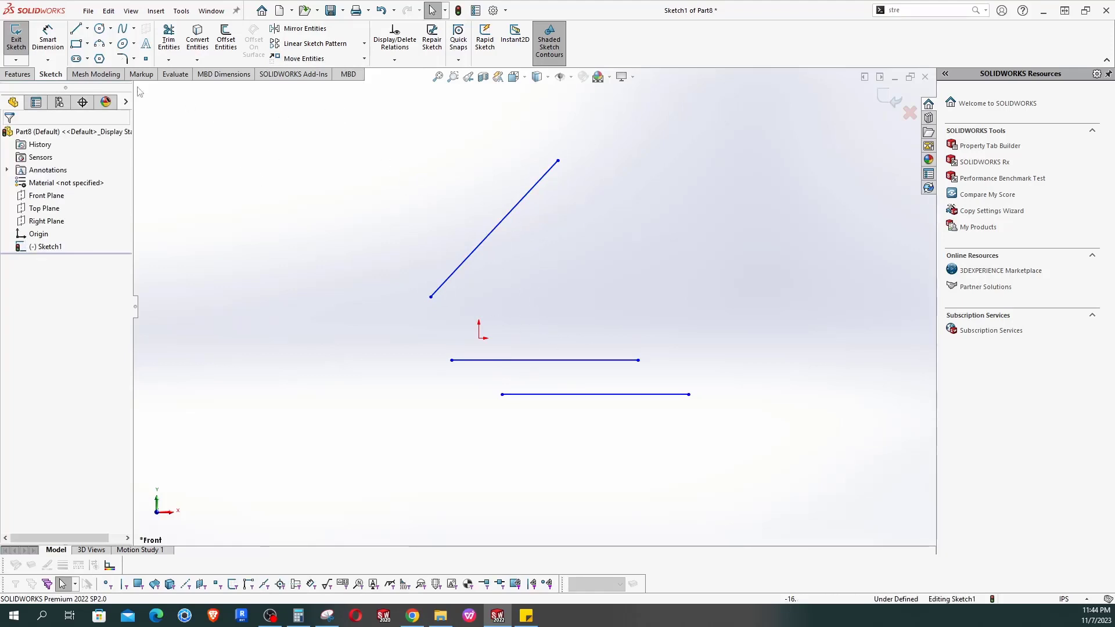
Scale the horizontal line just below the origin by a factor of 2 about its left endpoint with Scale Entities.
click(364, 59)
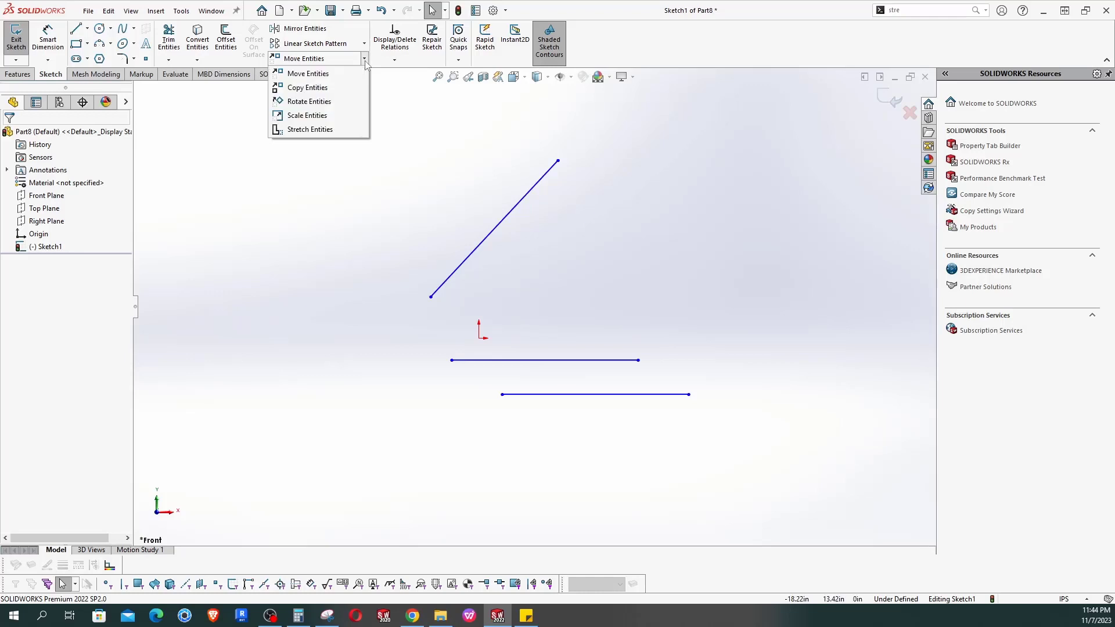
click(587, 246)
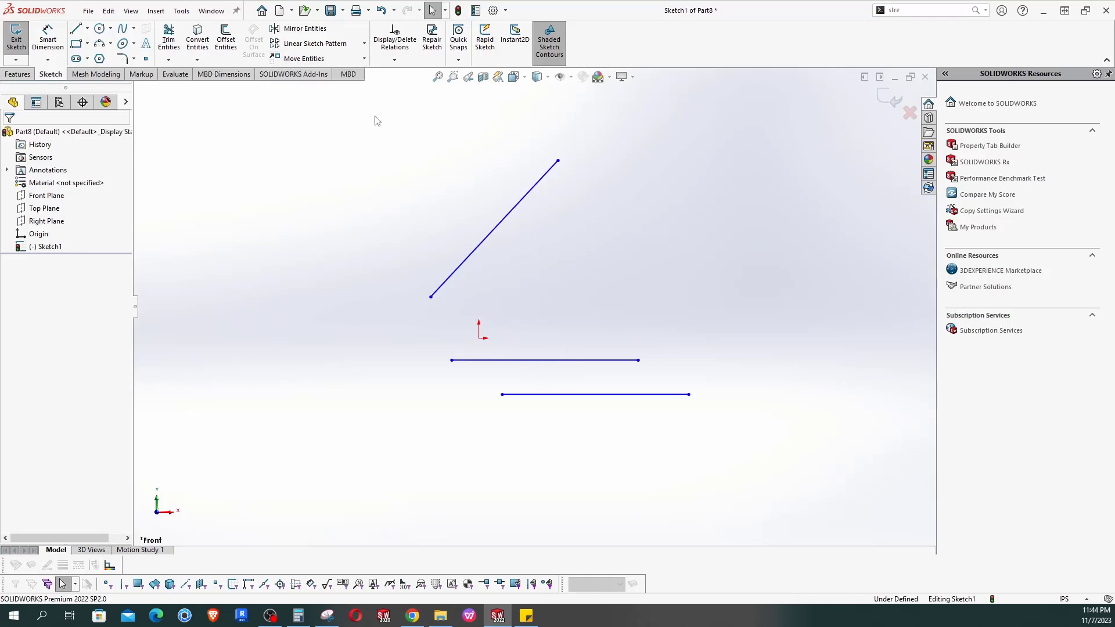
click(364, 59)
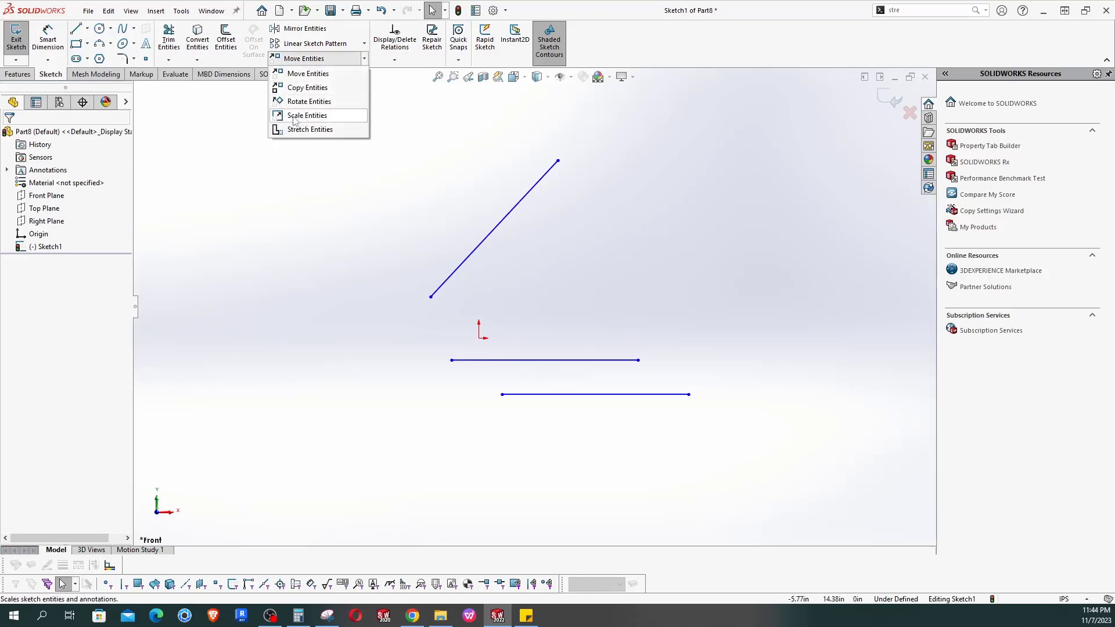
click(301, 116)
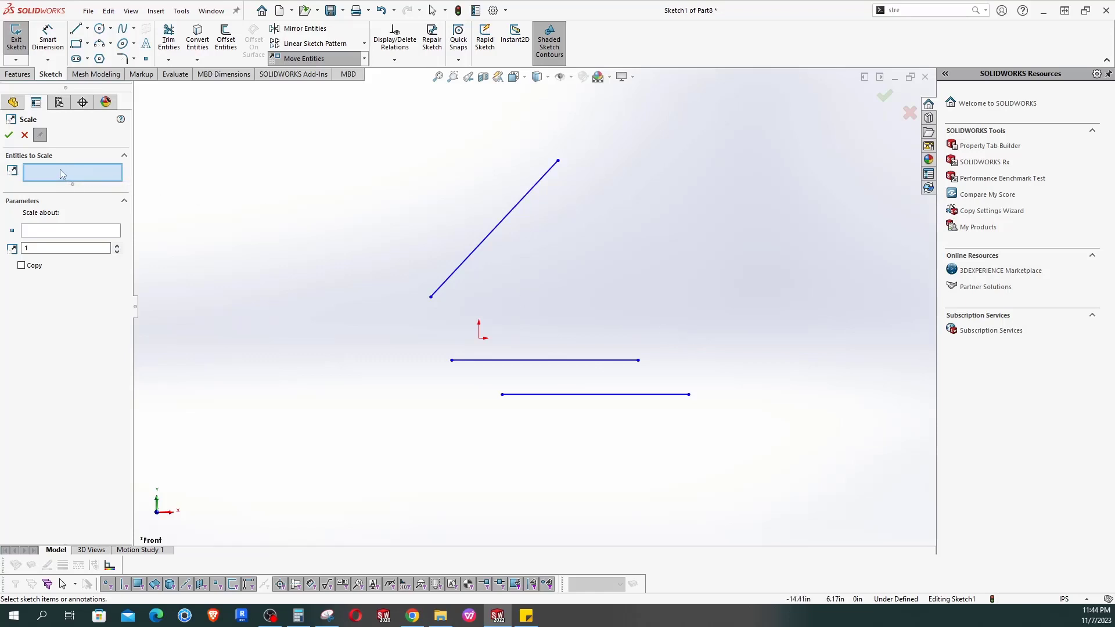
click(543, 360)
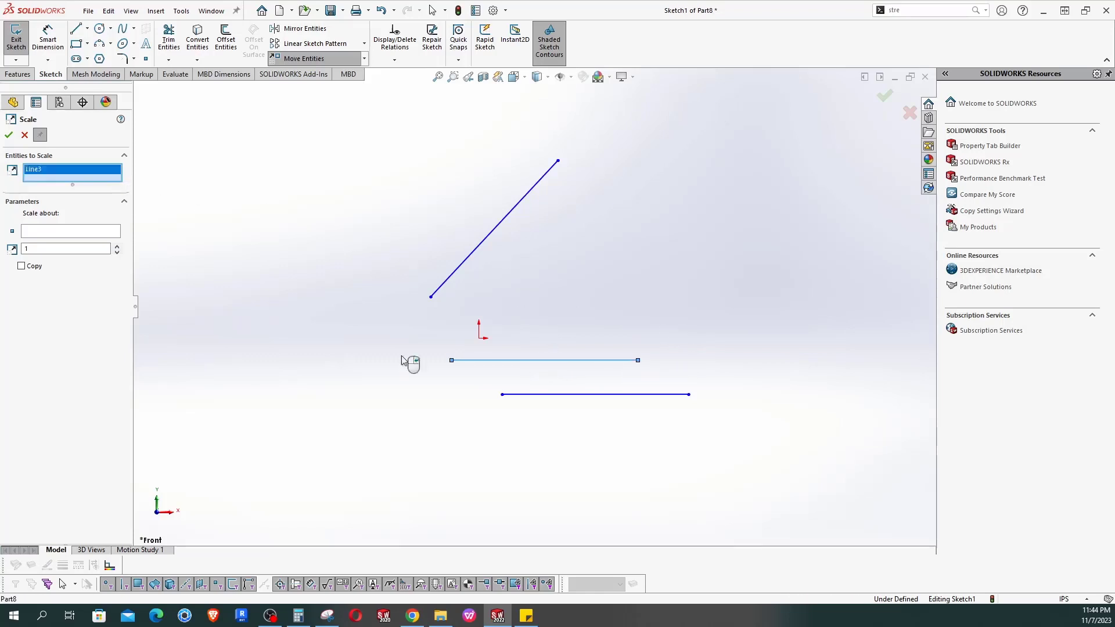
click(57, 235)
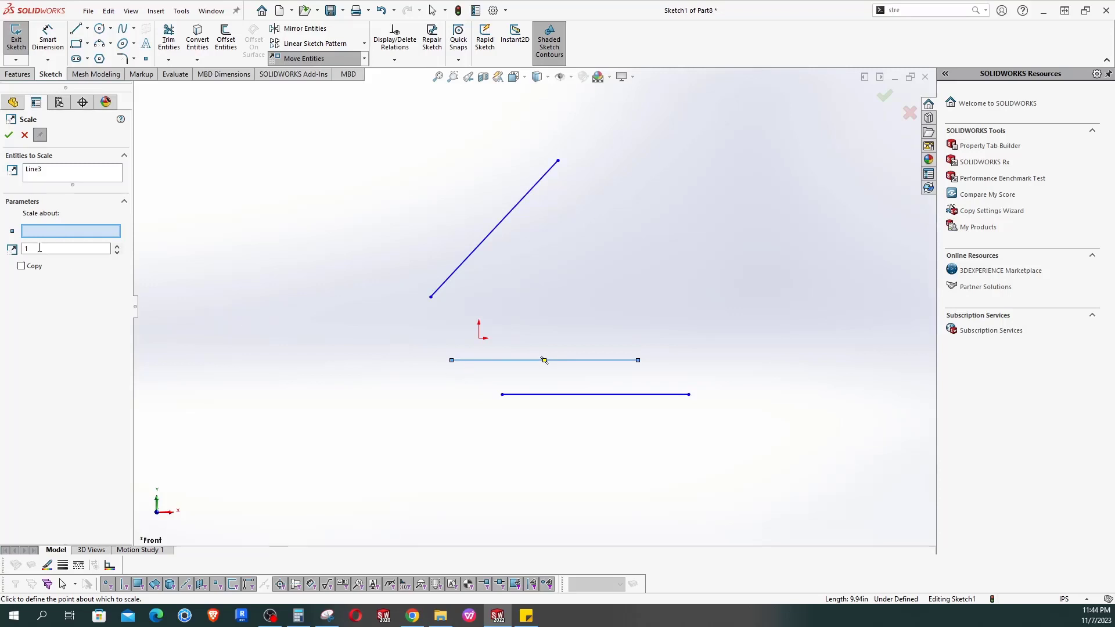
double_click(42, 248)
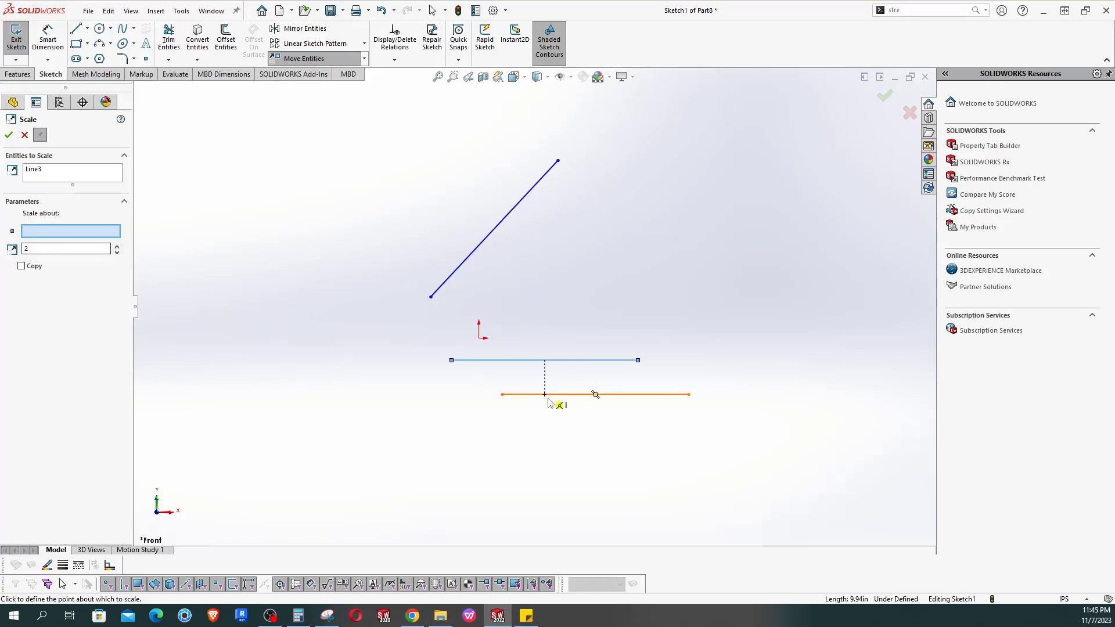
click(452, 361)
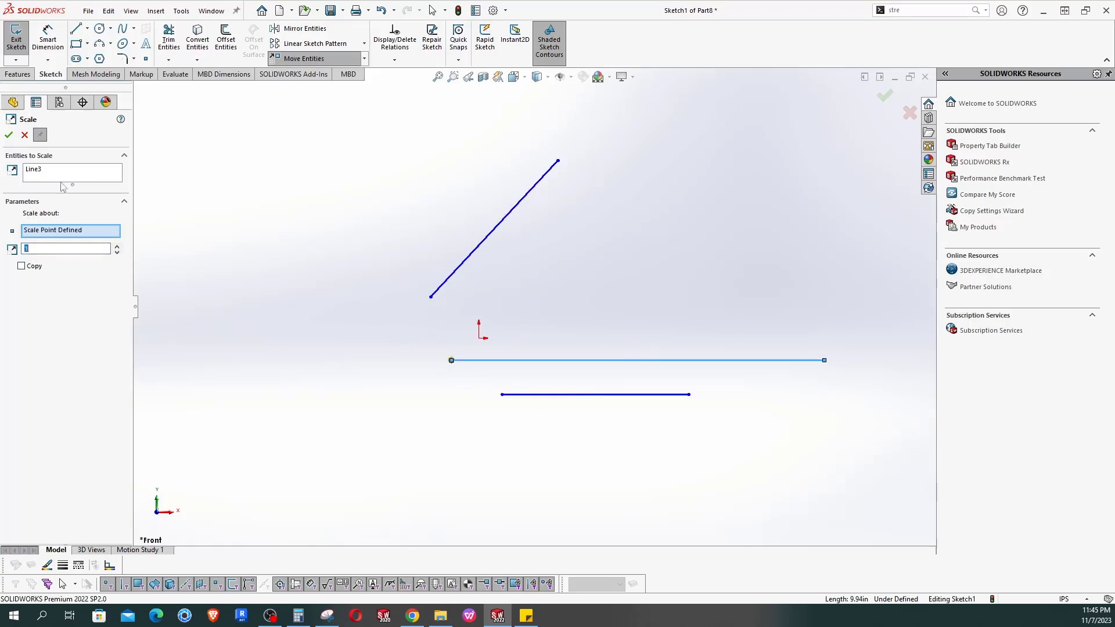
click(9, 135)
click(621, 360)
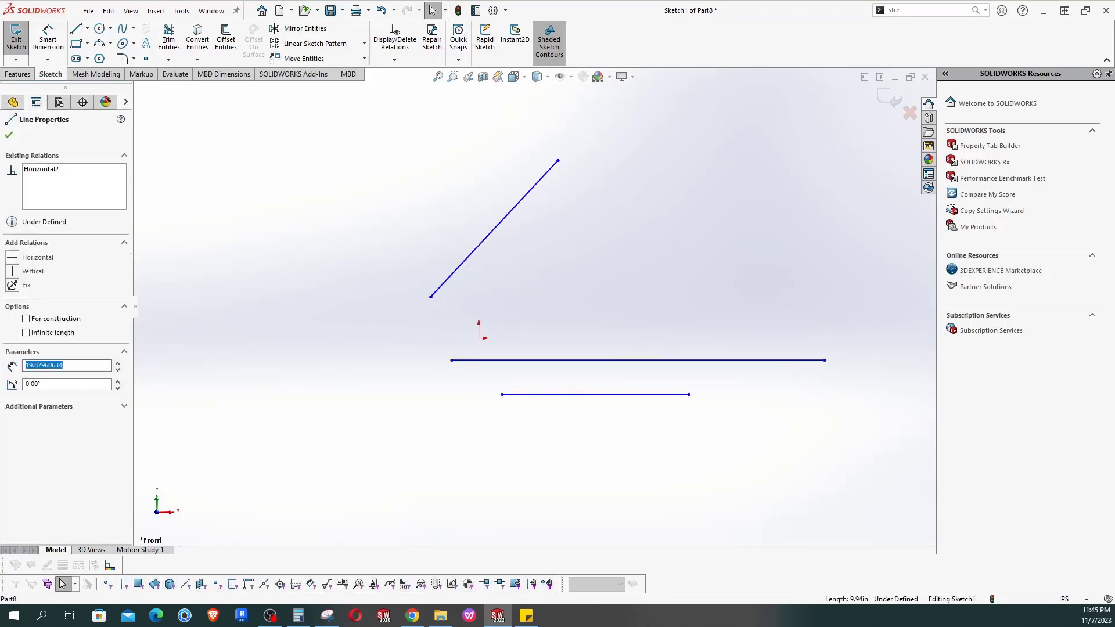
click(596, 284)
Sketch a circle about 1.78 in in diameter in the open area between the slanted line and the long horizontal line.
scroll(670, 305, up, 2)
scroll(672, 303, down, 3)
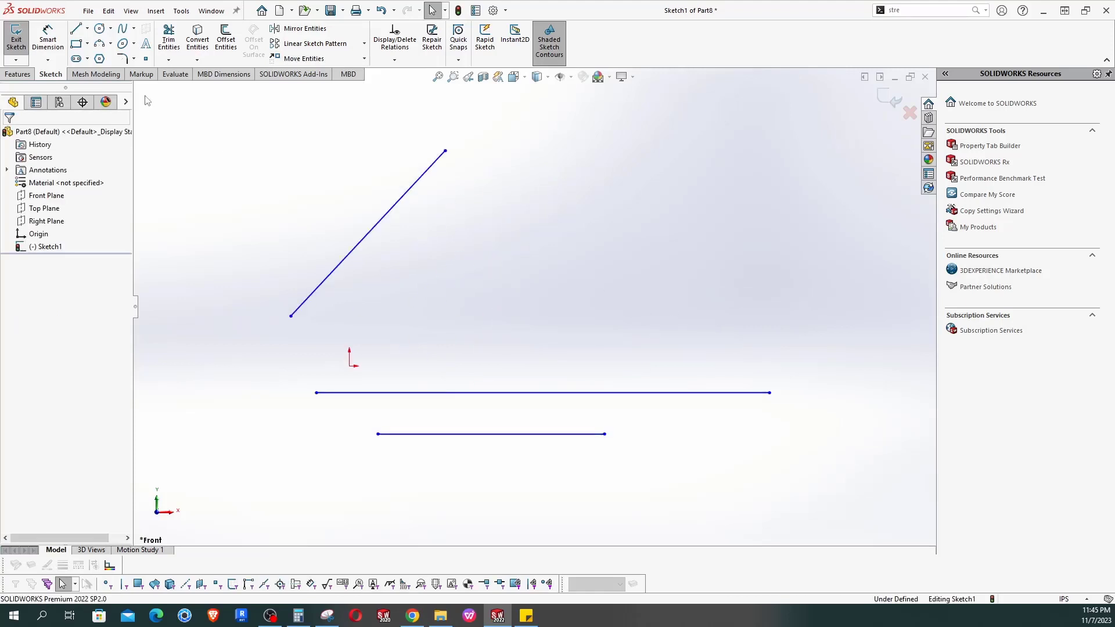
click(99, 28)
click(512, 281)
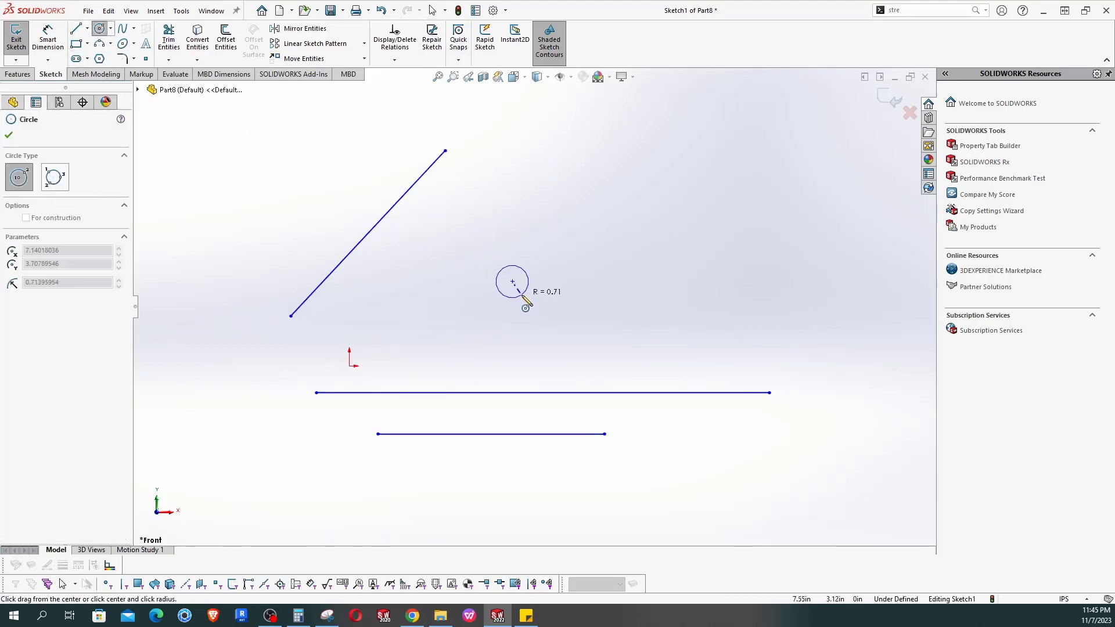
click(527, 295)
key(Escape)
Dimension the circle's diameter and set it to 1 in.
scroll(515, 270, down, 4)
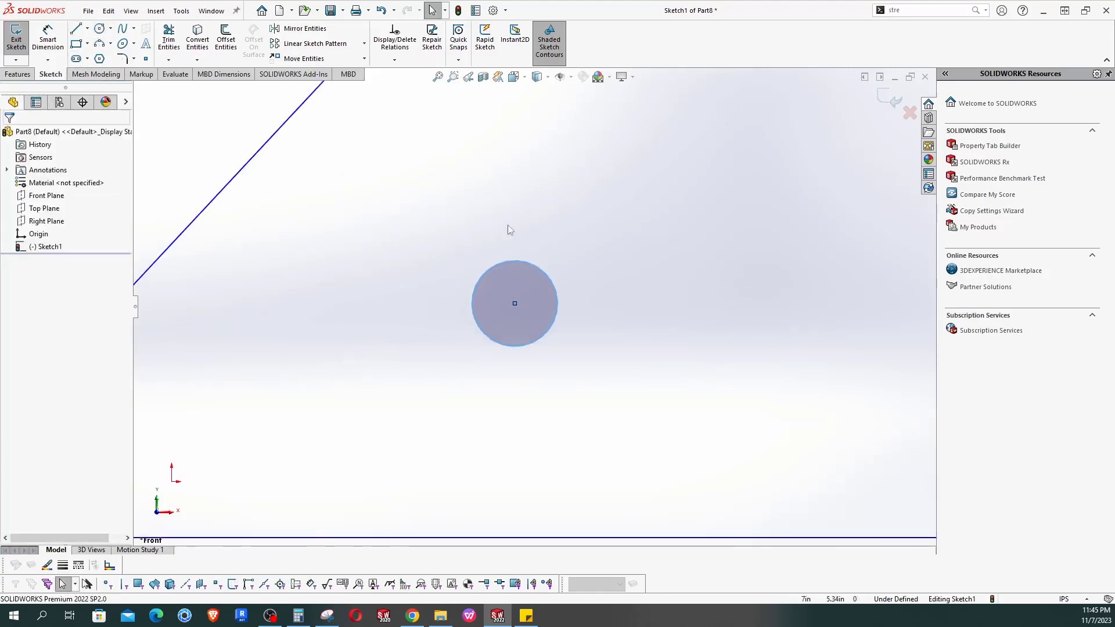
right_drag(507, 225, 509, 195)
click(546, 274)
click(588, 271)
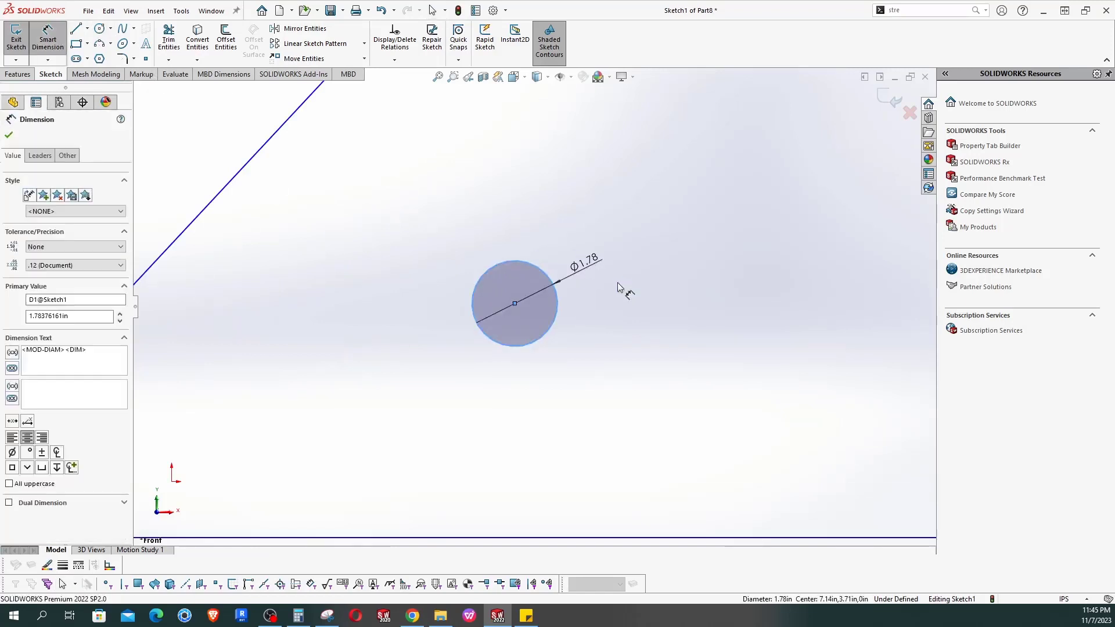
key(Return)
key(Escape)
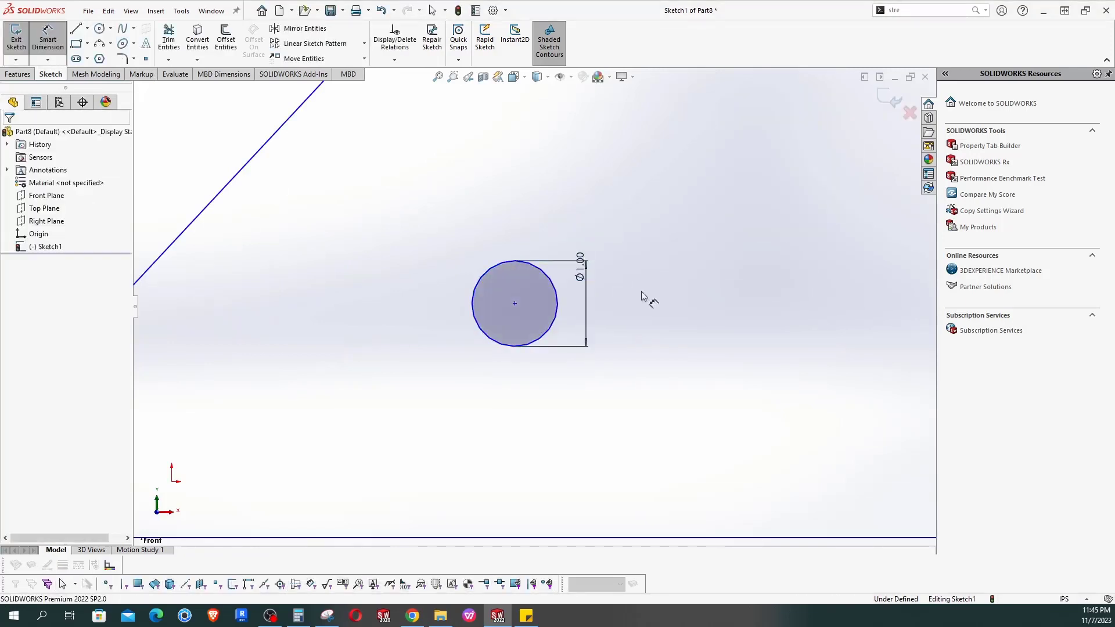
Try to scale the dimensioned circle by a factor of 5 about its center with Scale Entities.
key(f)
click(512, 296)
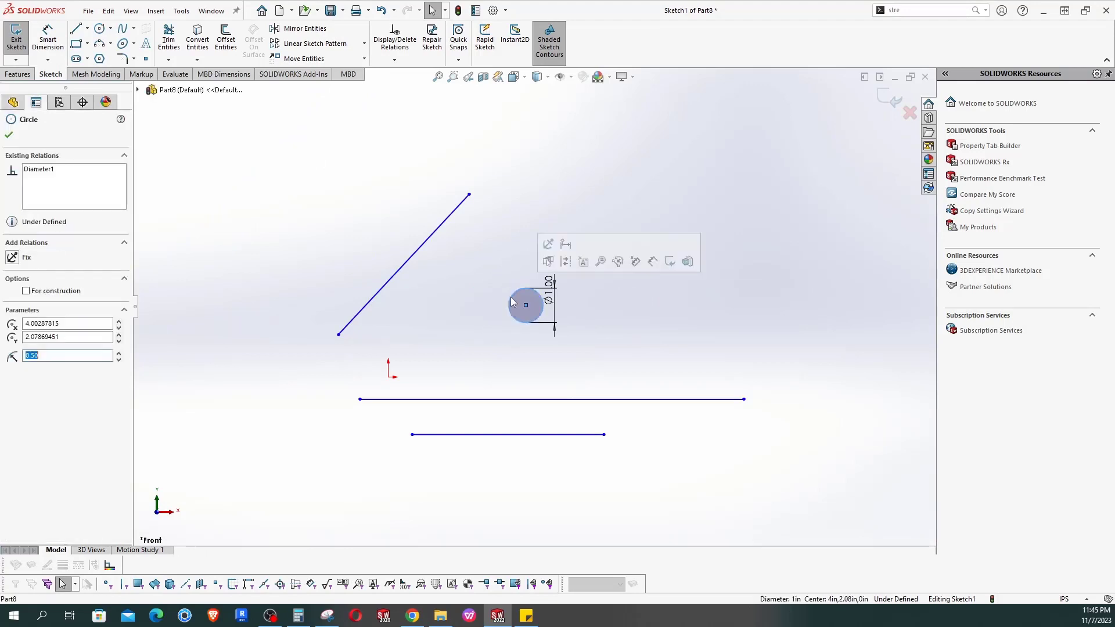
click(364, 59)
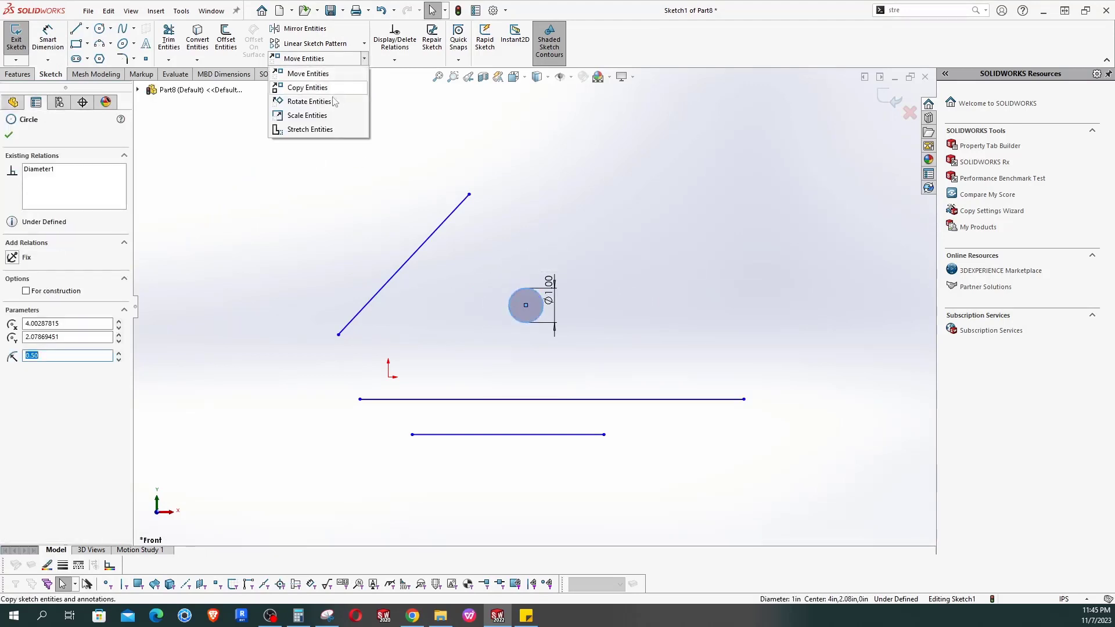
click(307, 116)
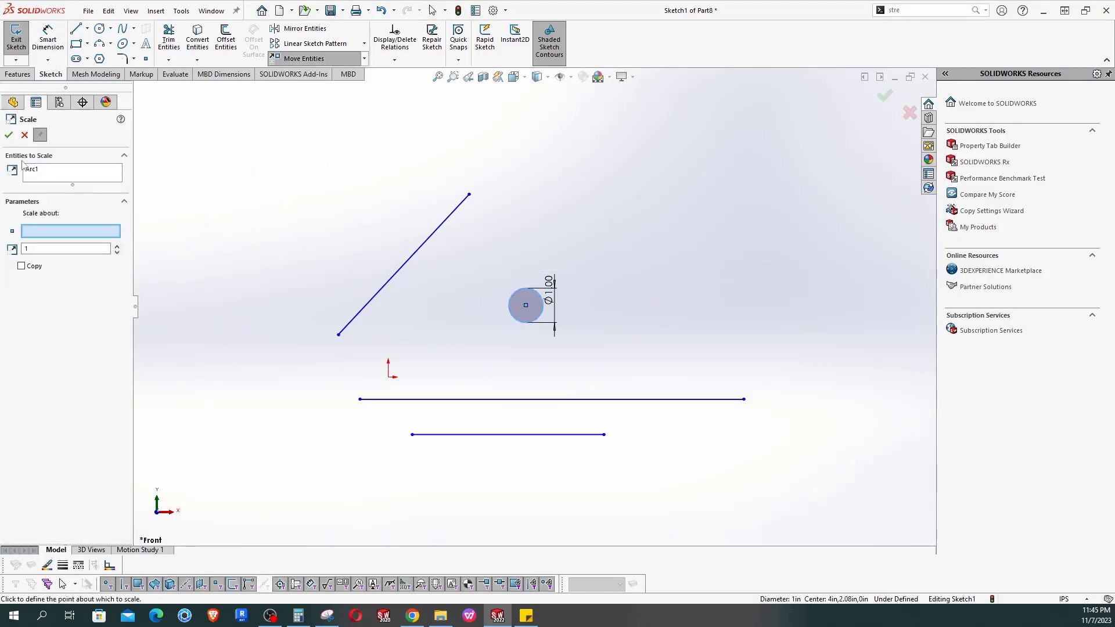
click(44, 175)
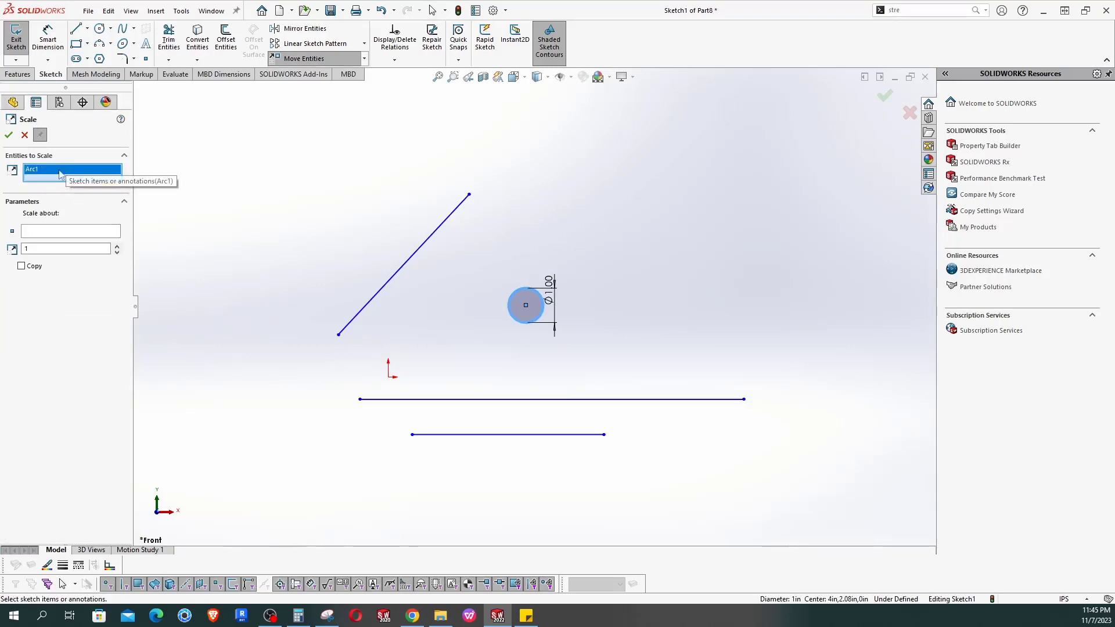
click(42, 231)
scroll(542, 318, down, 5)
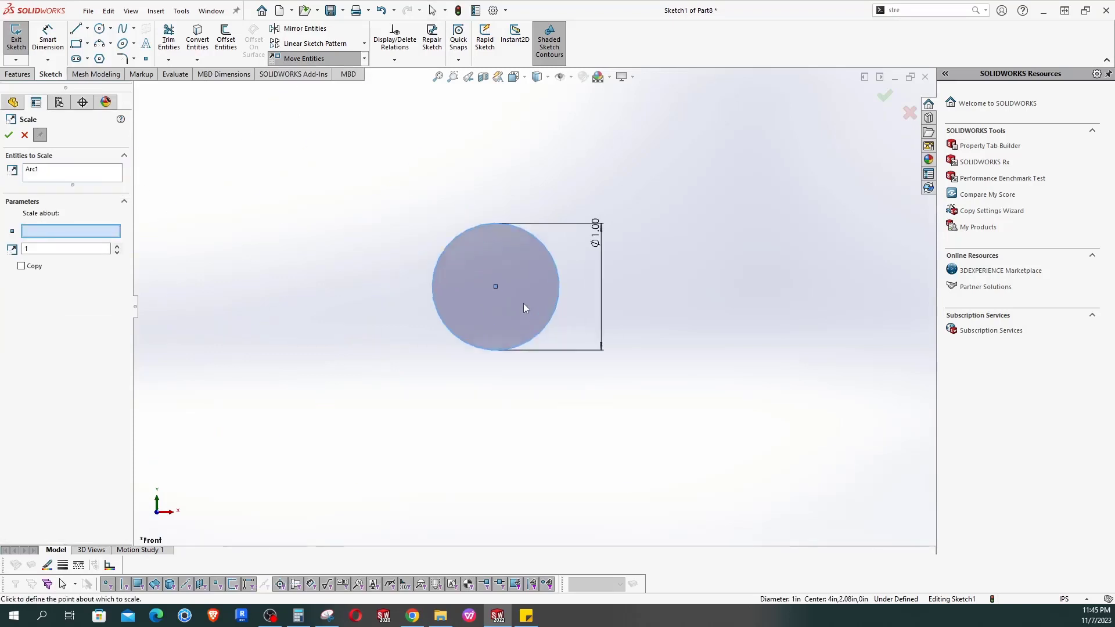
click(496, 287)
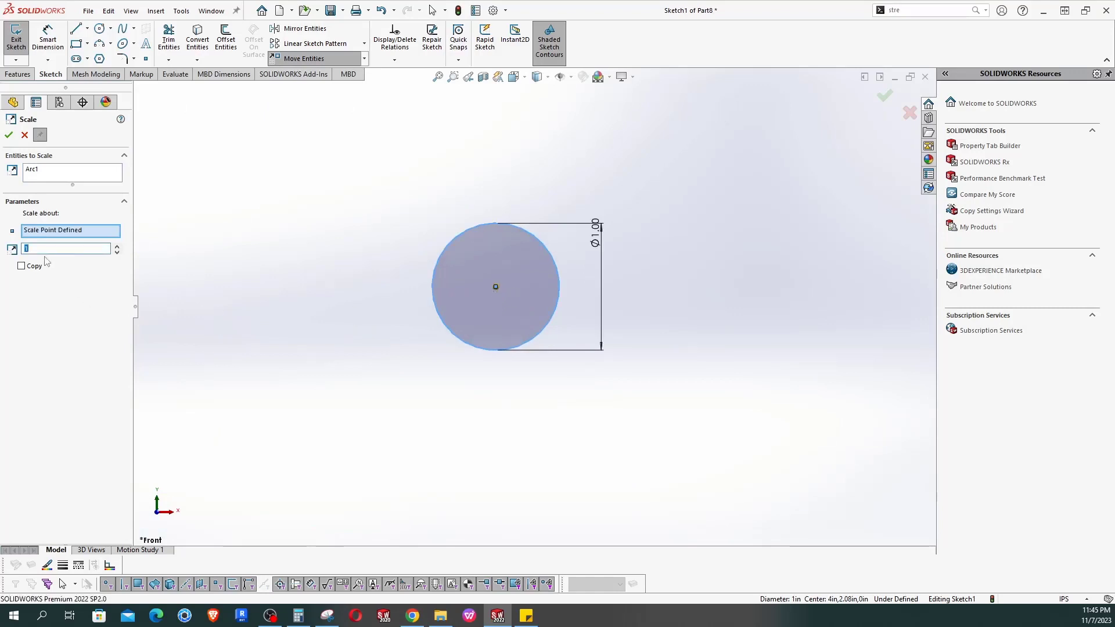
scroll(323, 291, up, 4)
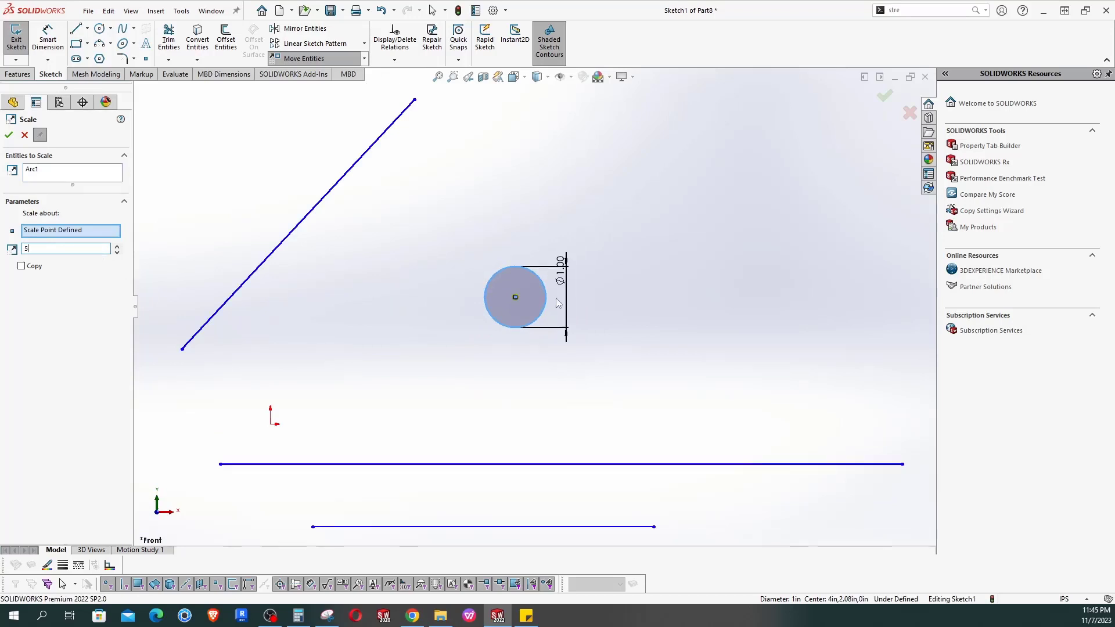
scroll(556, 298, up, 6)
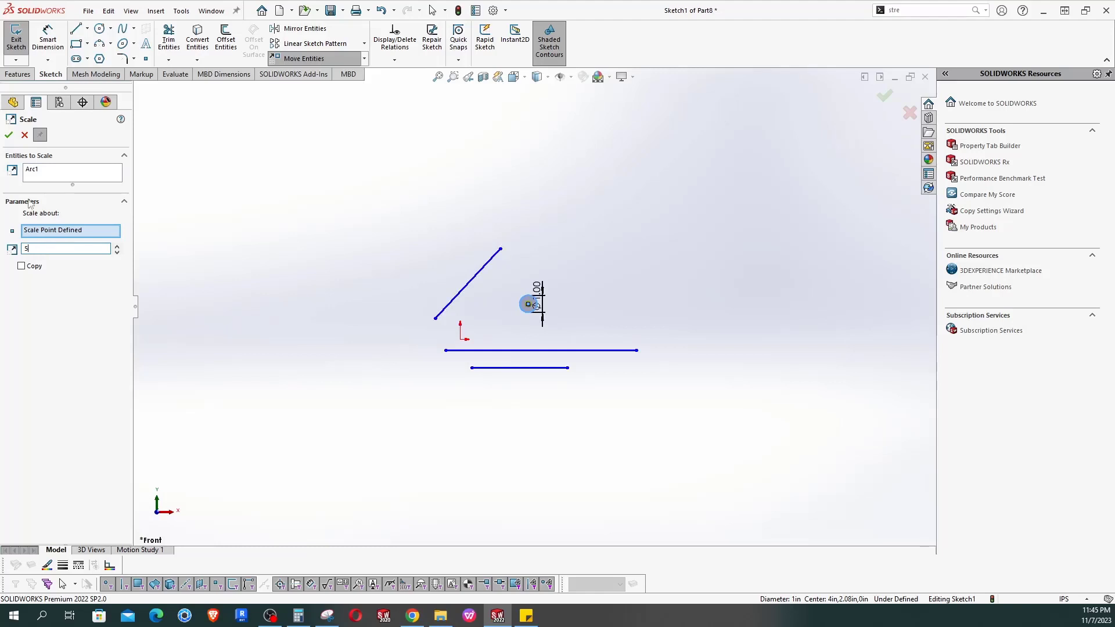
click(8, 137)
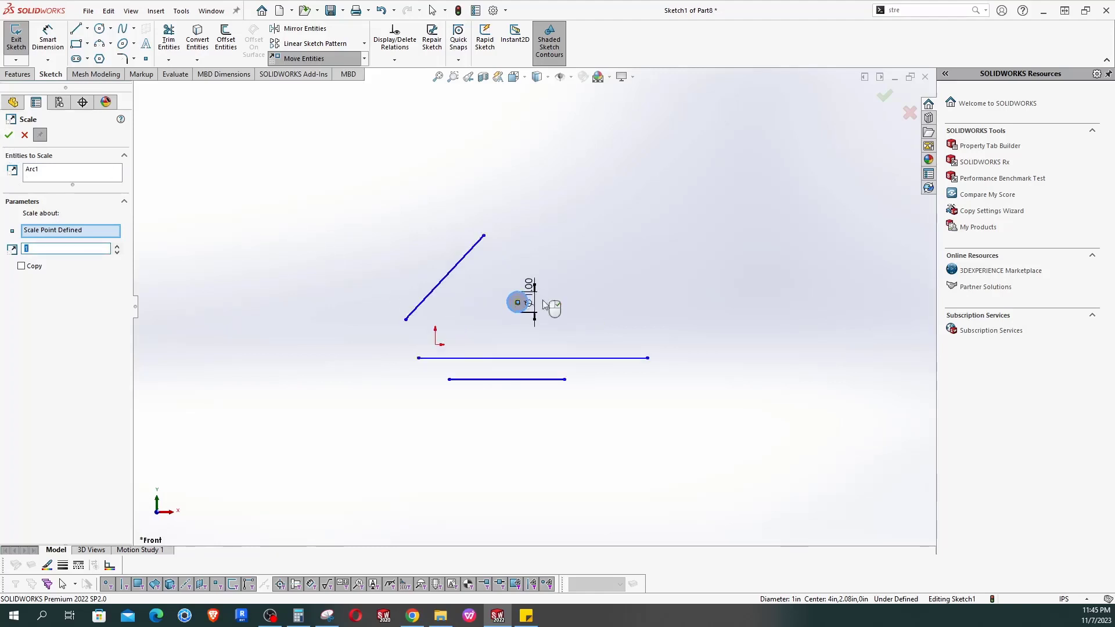
scroll(540, 299, down, 8)
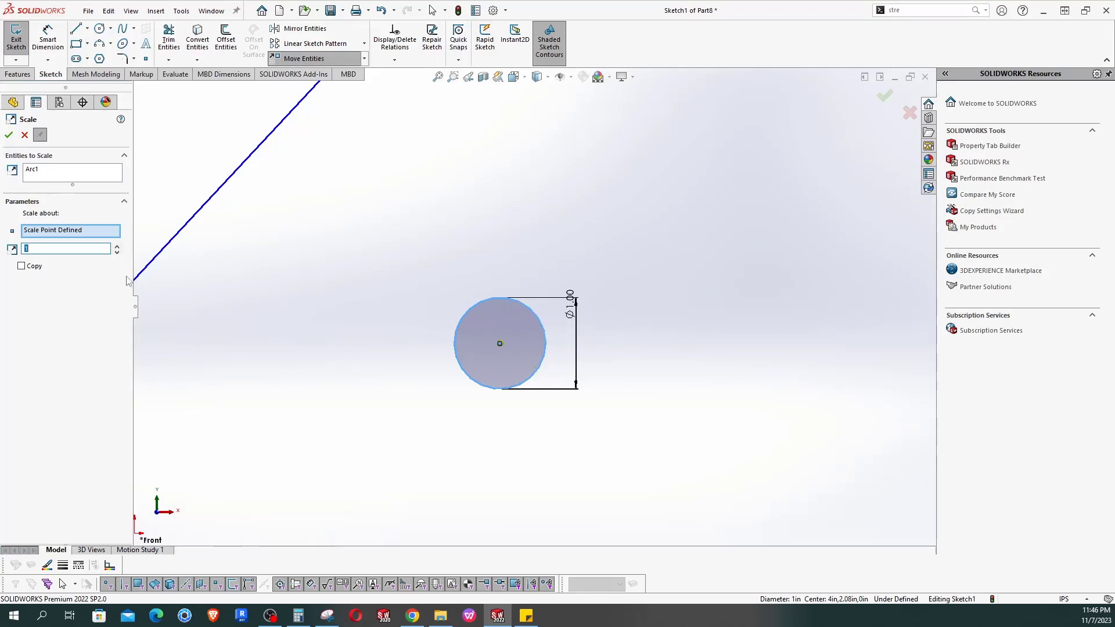
click(24, 135)
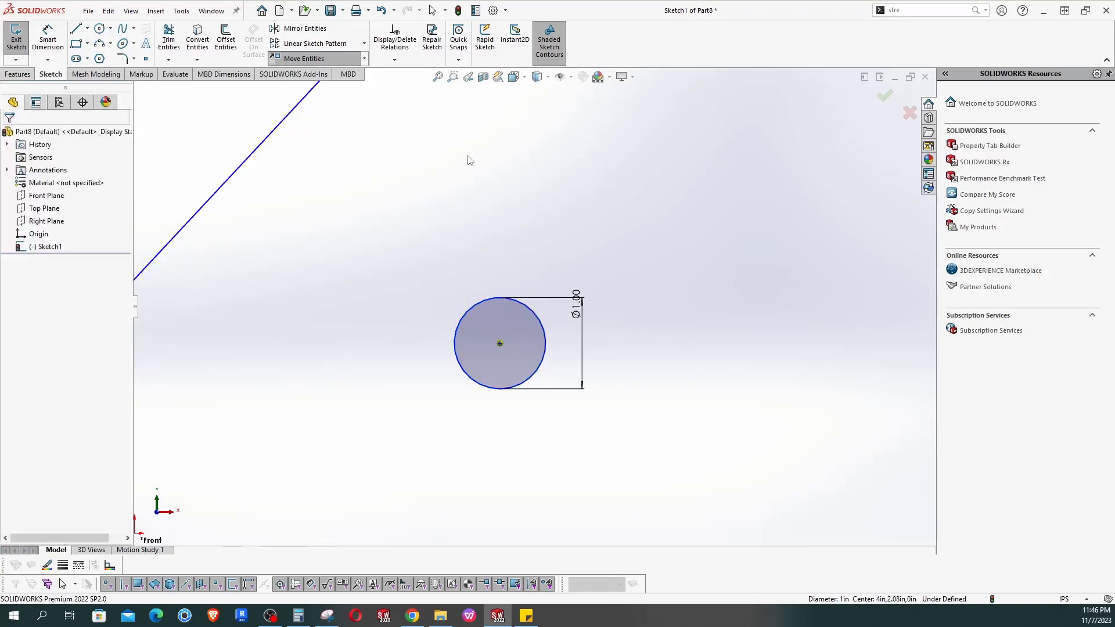
Delete the circle's diameter dimension and scale the circle by a factor of 5 about its center.
click(577, 317)
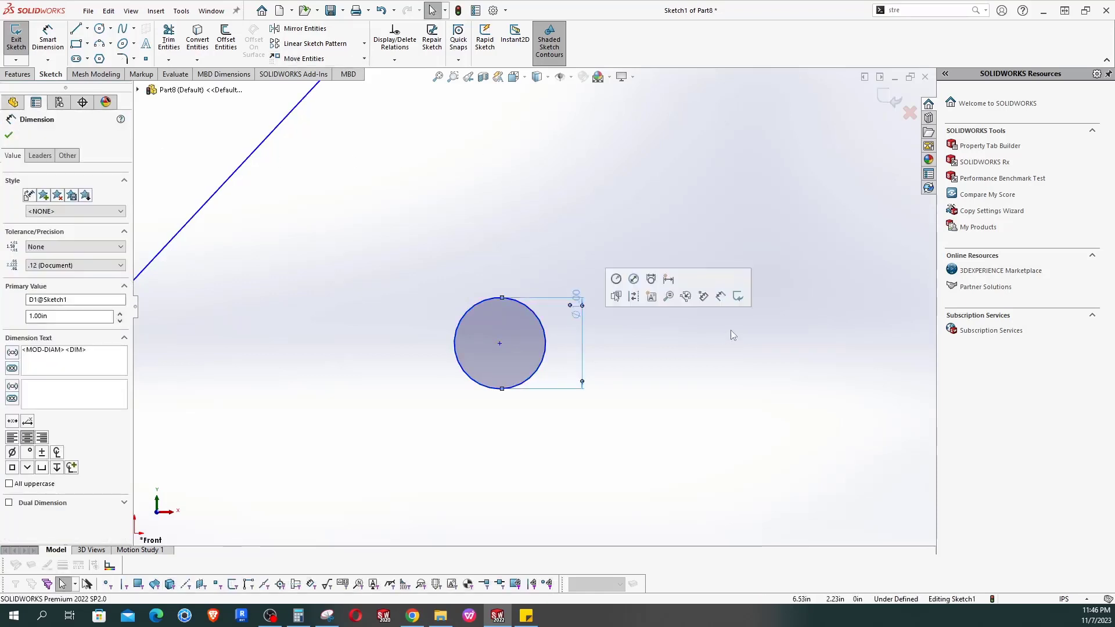
key(Delete)
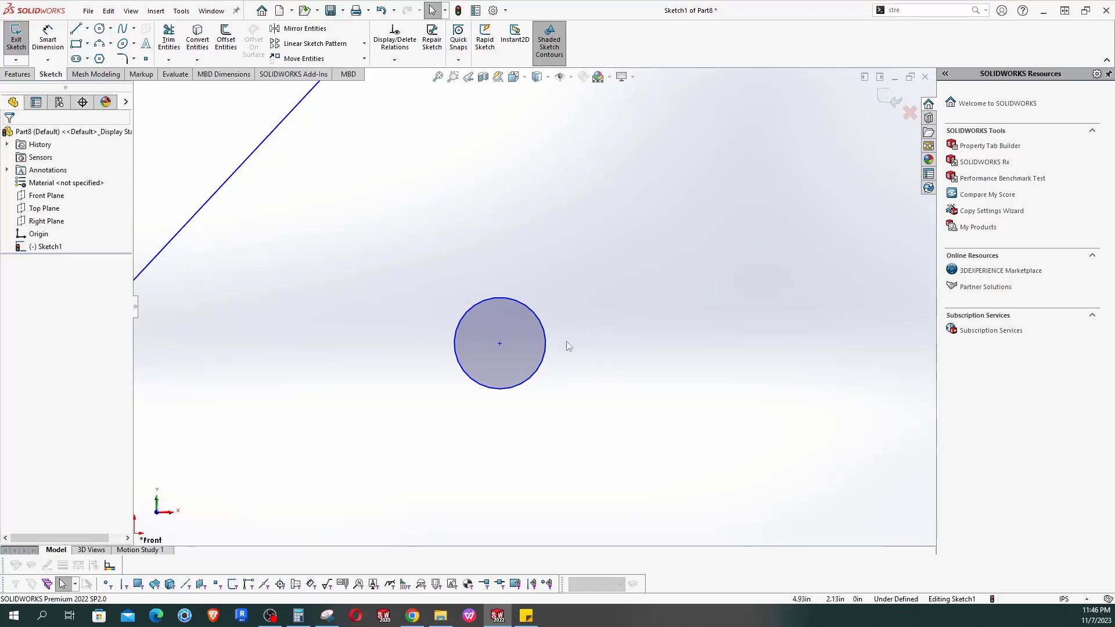
click(545, 332)
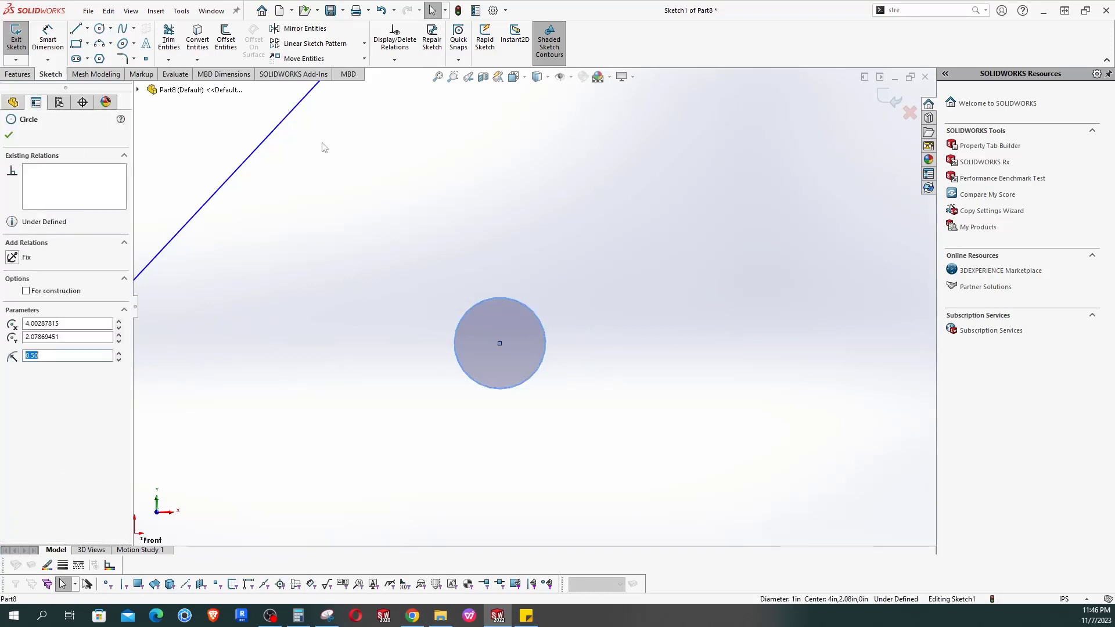
click(364, 59)
click(313, 110)
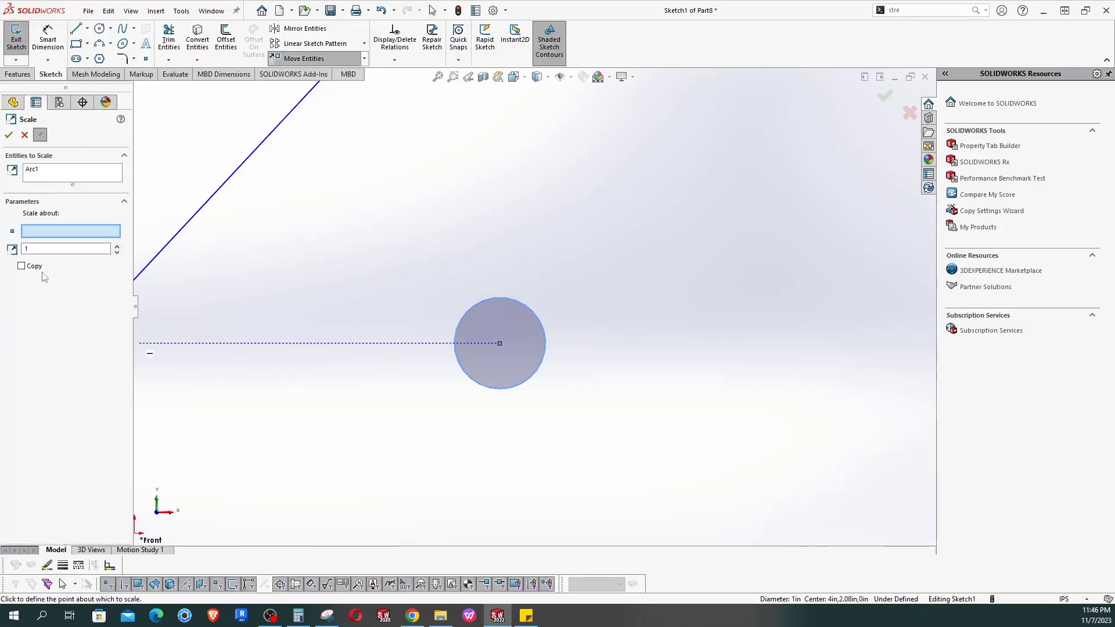
click(500, 344)
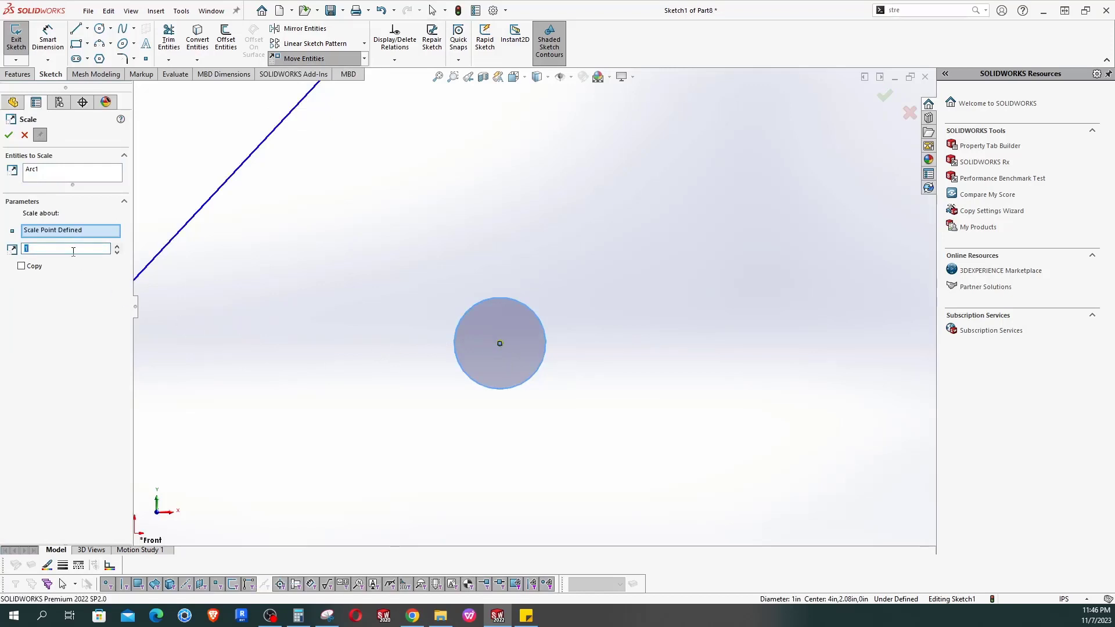
text(5)
click(9, 135)
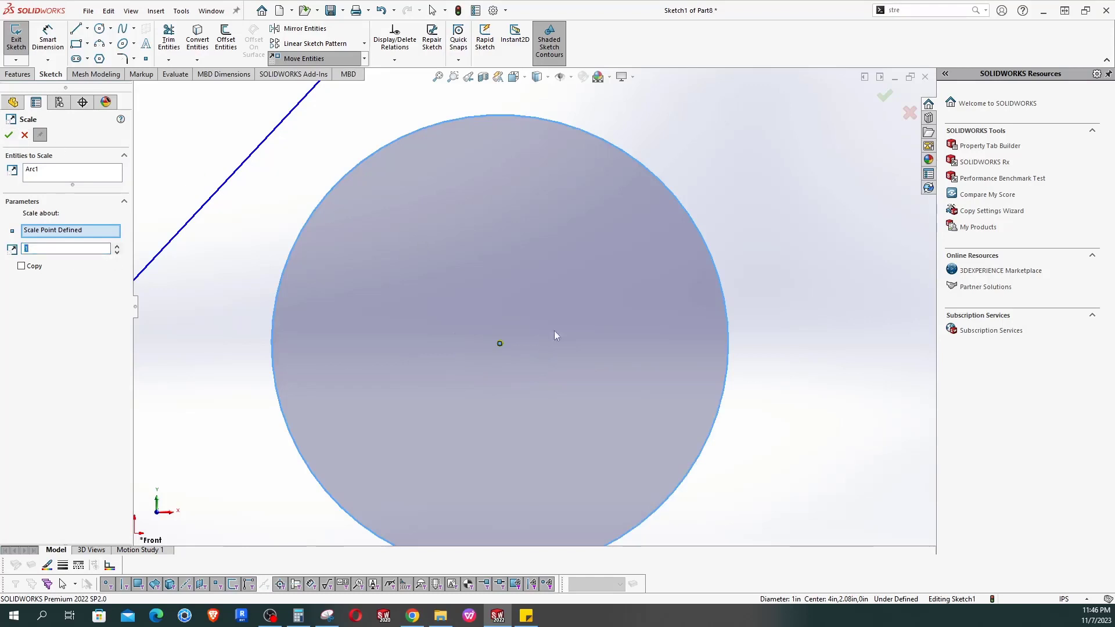
scroll(554, 329, up, 5)
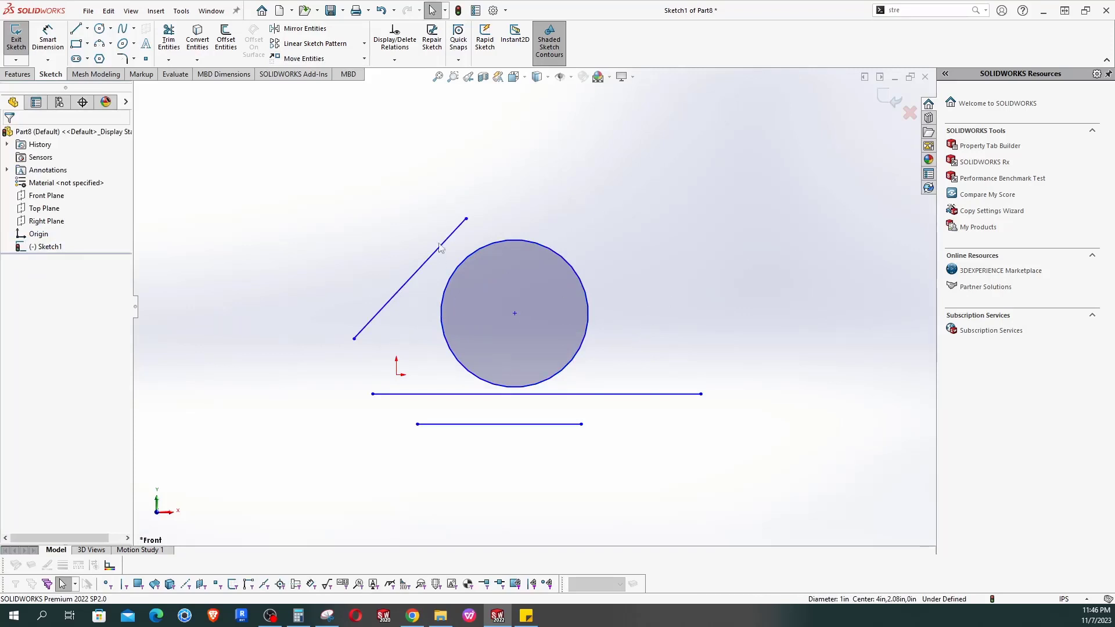
Extend the slanted line's lower endpoint down-left and move the long horizontal line's left endpoint up-left so it crosses the slanted line and circle.
drag(354, 339, 271, 413)
drag(370, 398, 267, 328)
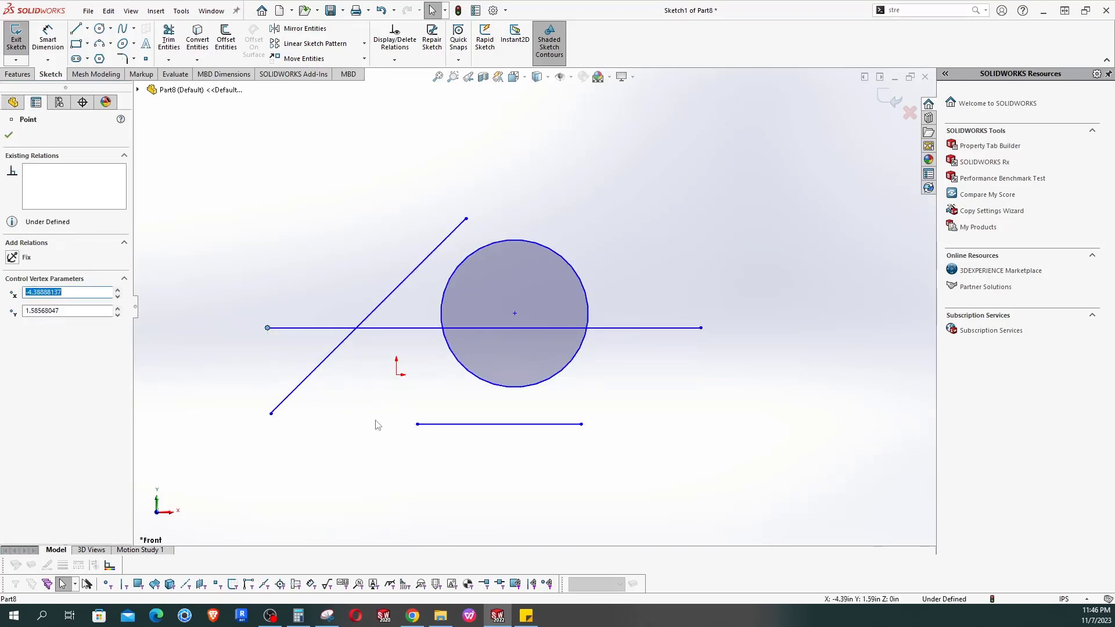
click(367, 425)
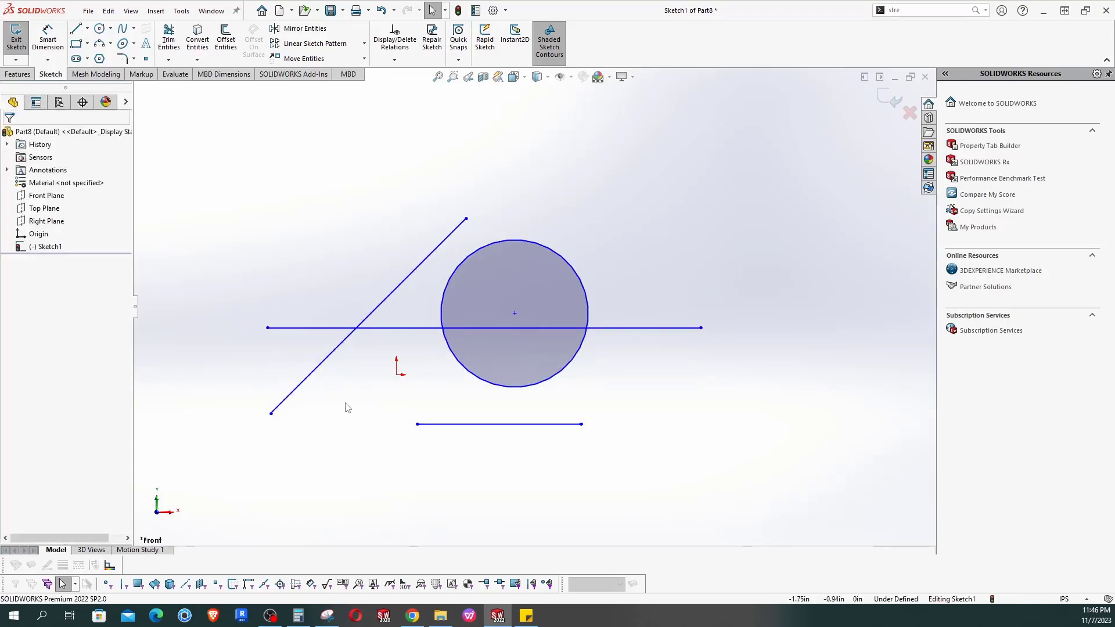
Trim to closest the slanted line's lower end, the horizontal line's left end and in-circle part, the circle's lower arc, and the separate lower line.
scroll(363, 401, down, 2)
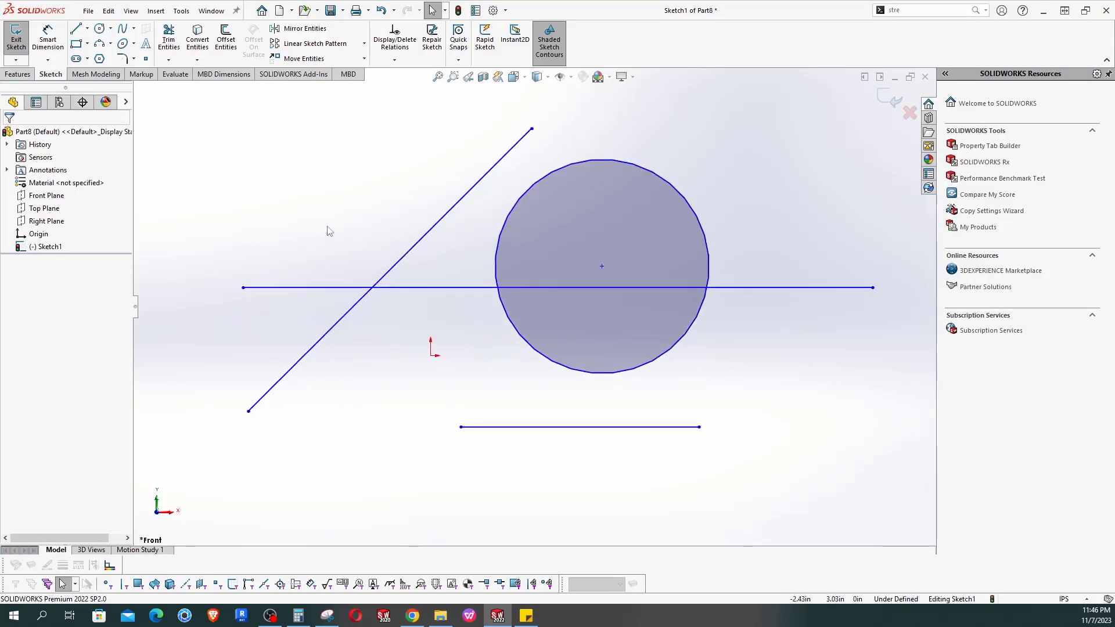
click(169, 40)
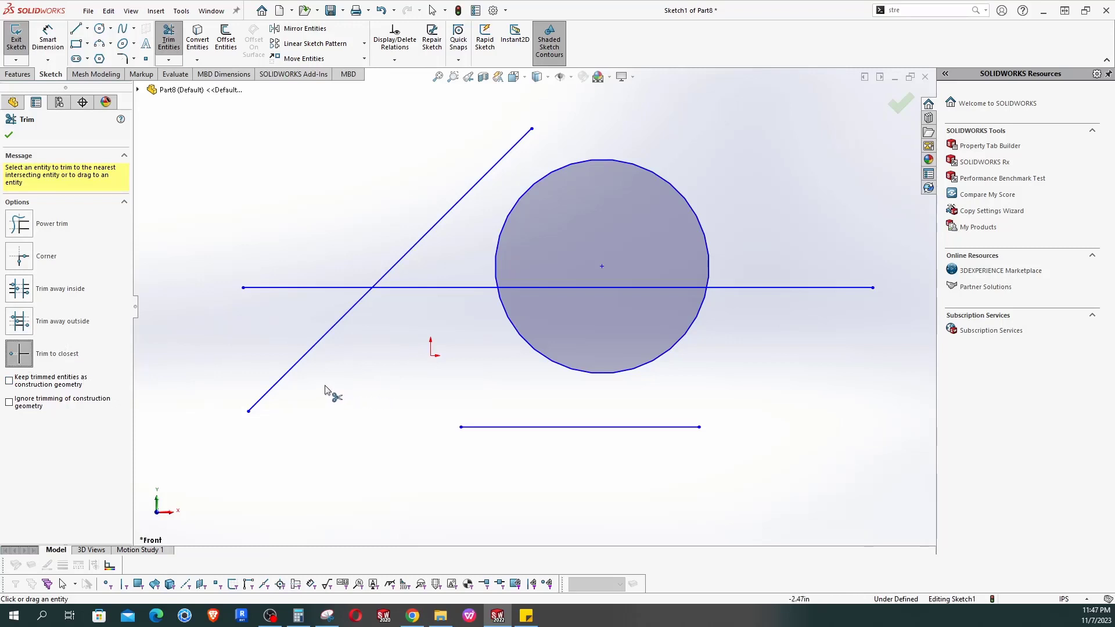
click(340, 324)
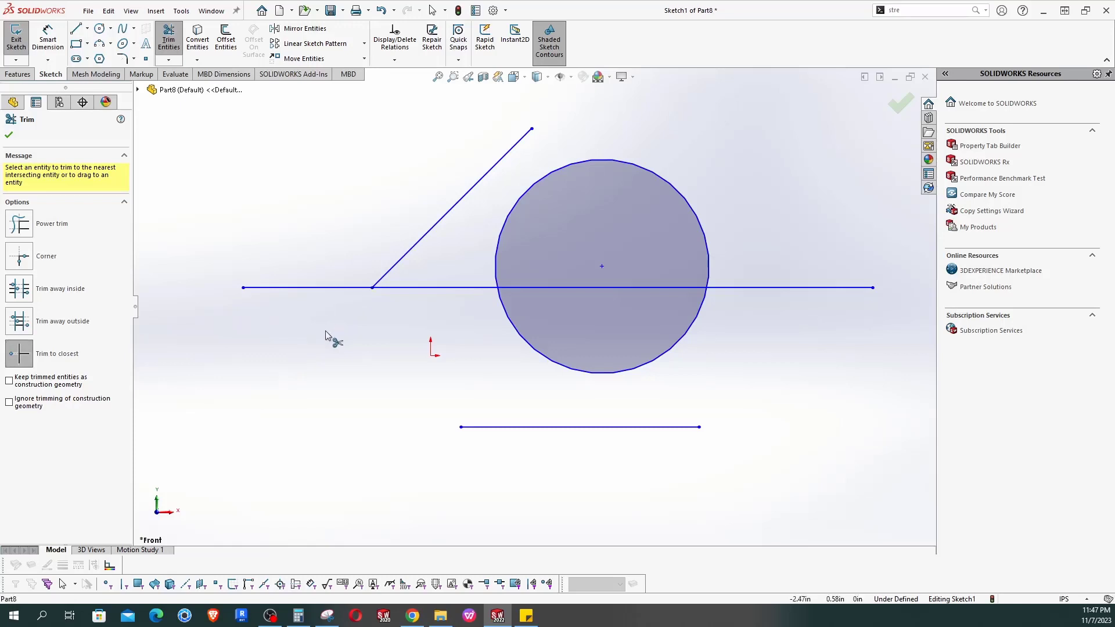
click(309, 290)
click(642, 288)
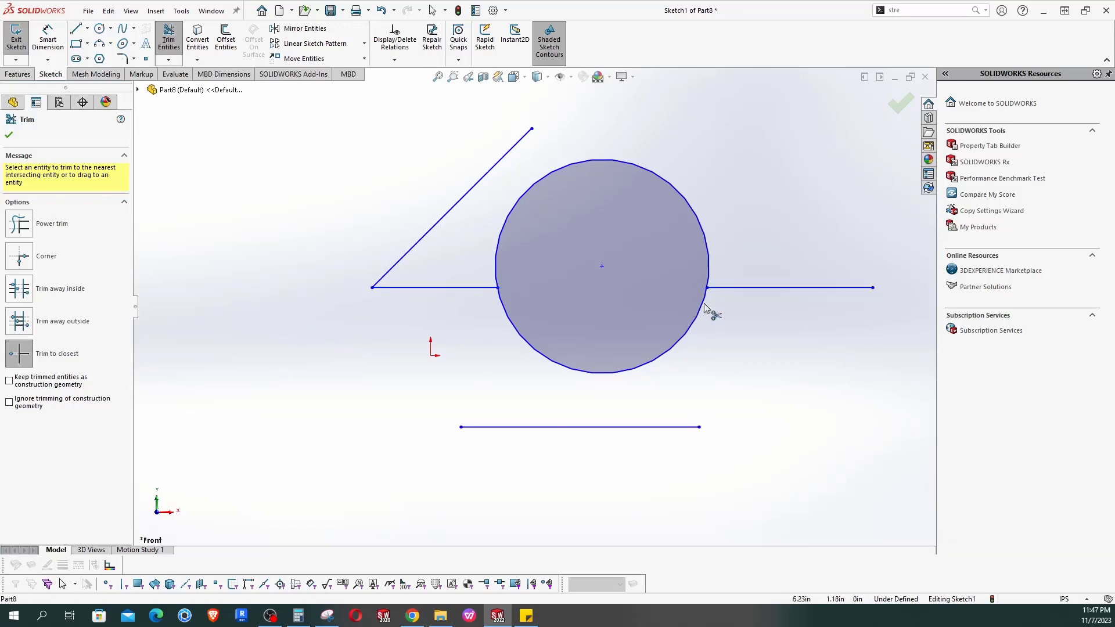
click(679, 346)
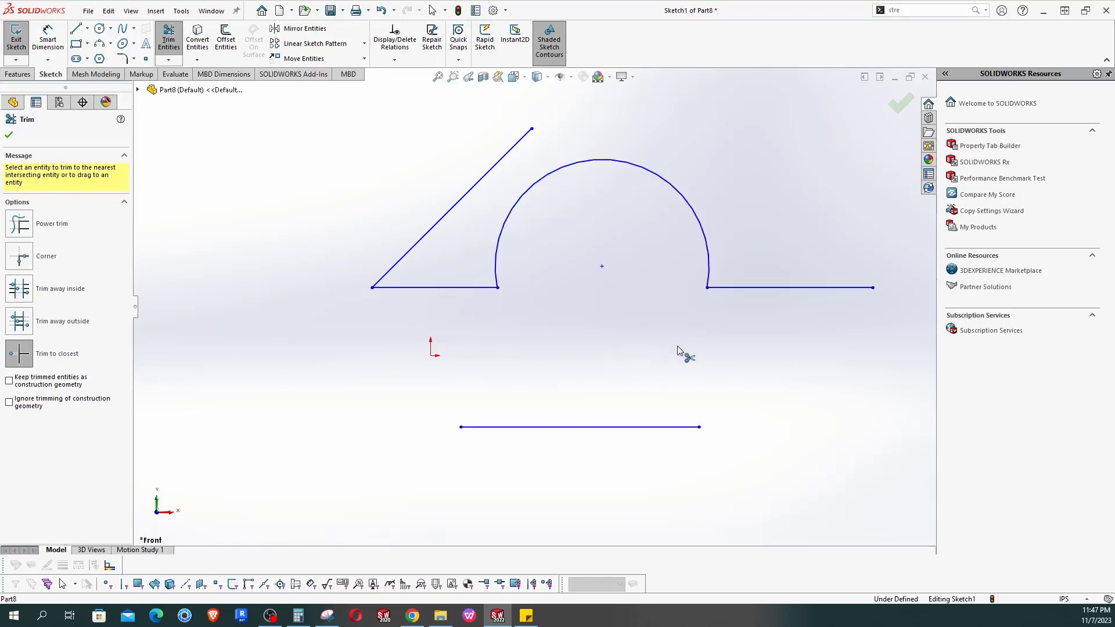
click(660, 427)
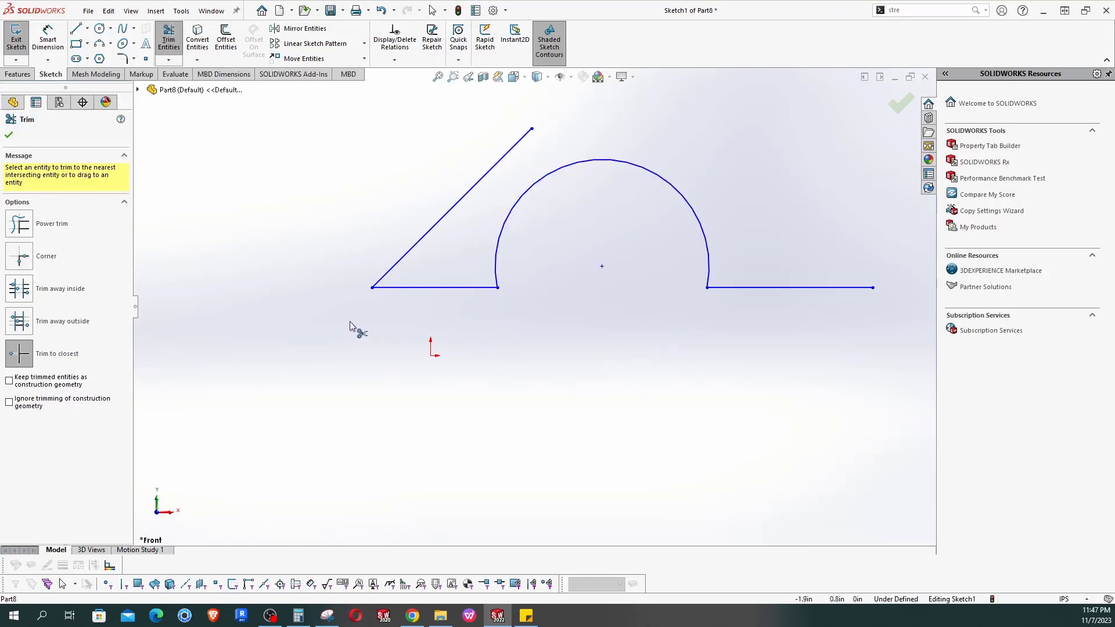
key(Escape)
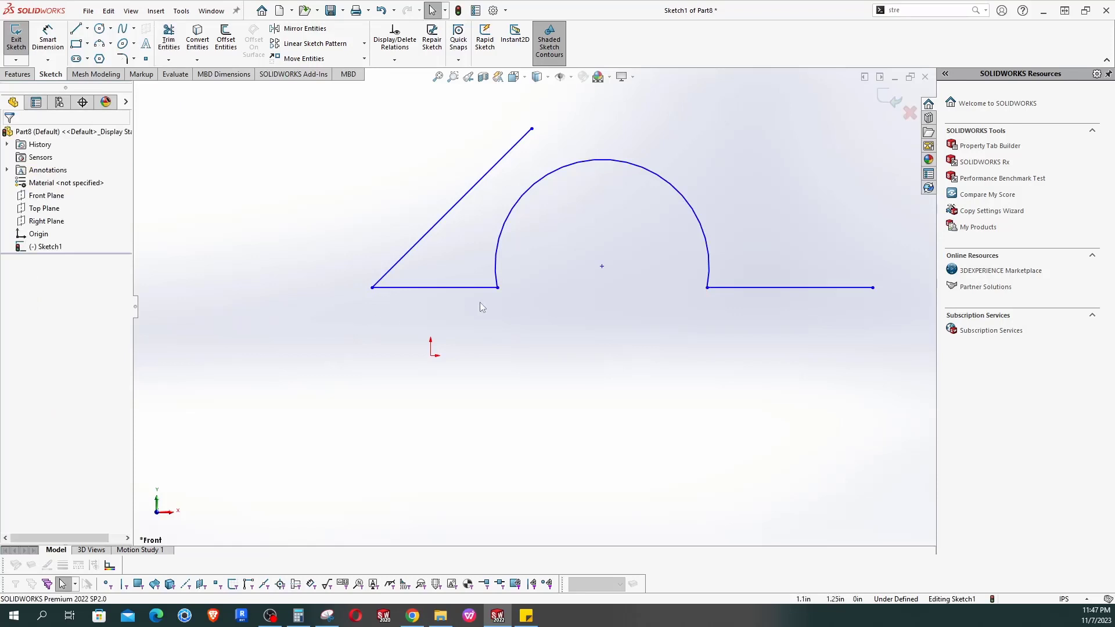
Sketch a short slanted line in the open area below the horizontal segment to the right of the arc.
scroll(480, 302, up, 3)
scroll(543, 295, down, 3)
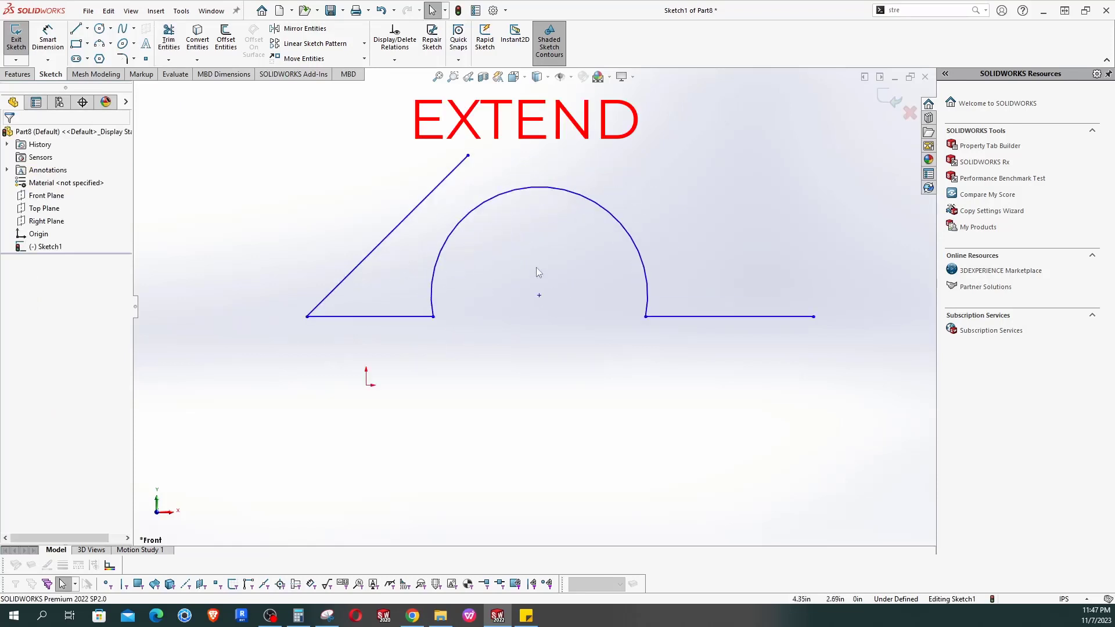
click(76, 29)
click(686, 493)
click(734, 386)
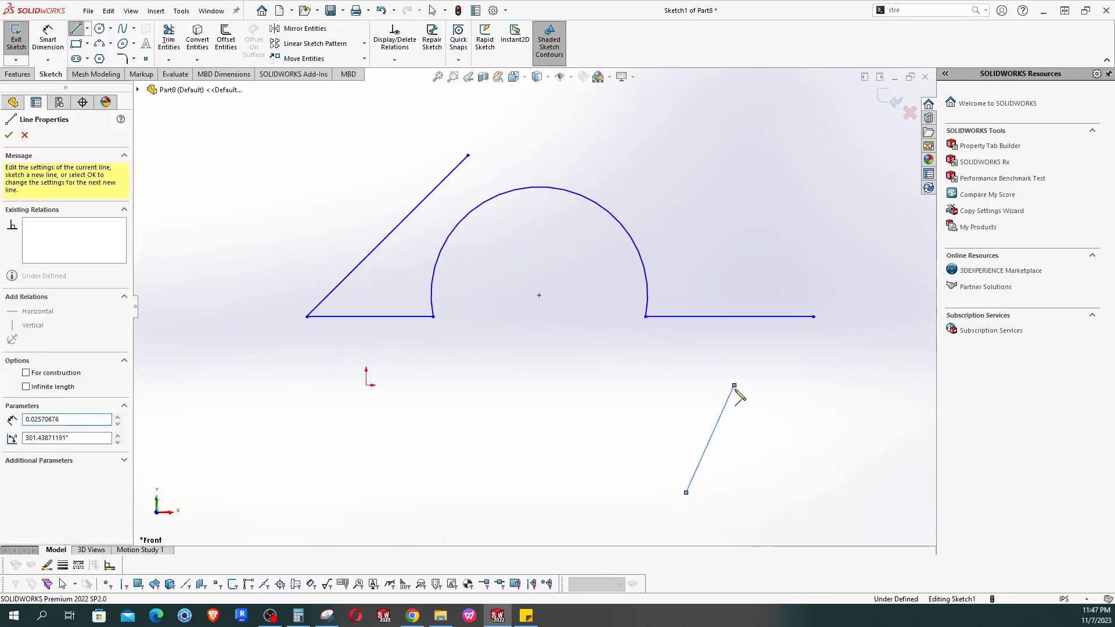
key(Escape)
Try to stretch the new slanted line's upper endpoint up toward the horizontal segment, and undo the change.
scroll(740, 391, down, 3)
drag(696, 377, 738, 254)
scroll(697, 330, up, 3)
click(700, 339)
key(ctrl+z)
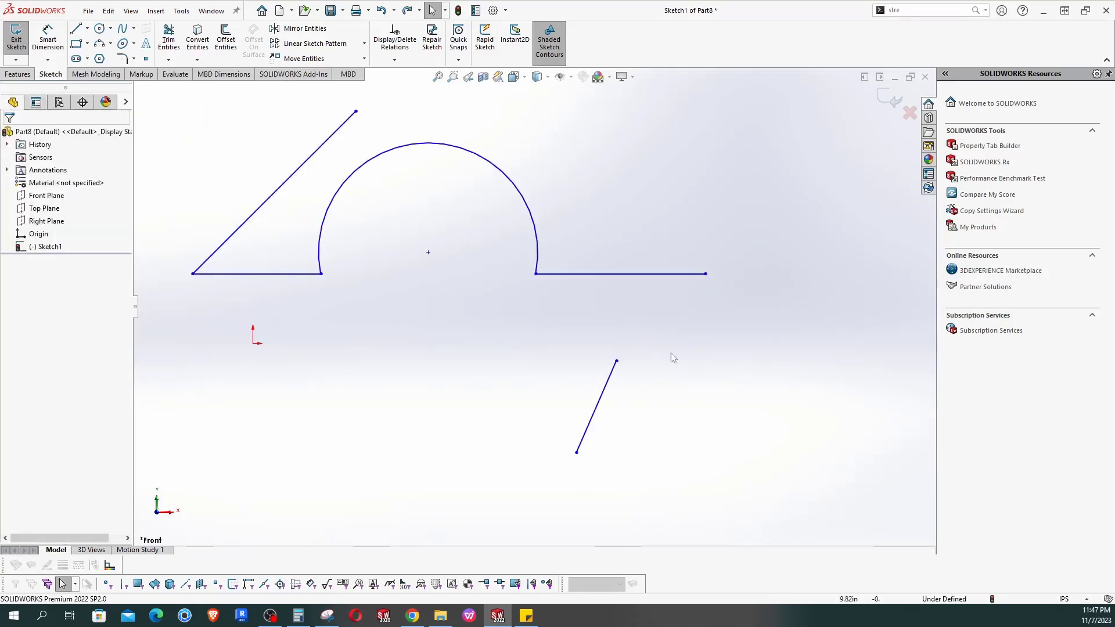
scroll(669, 356, down, 3)
scroll(656, 401, up, 5)
scroll(534, 361, down, 3)
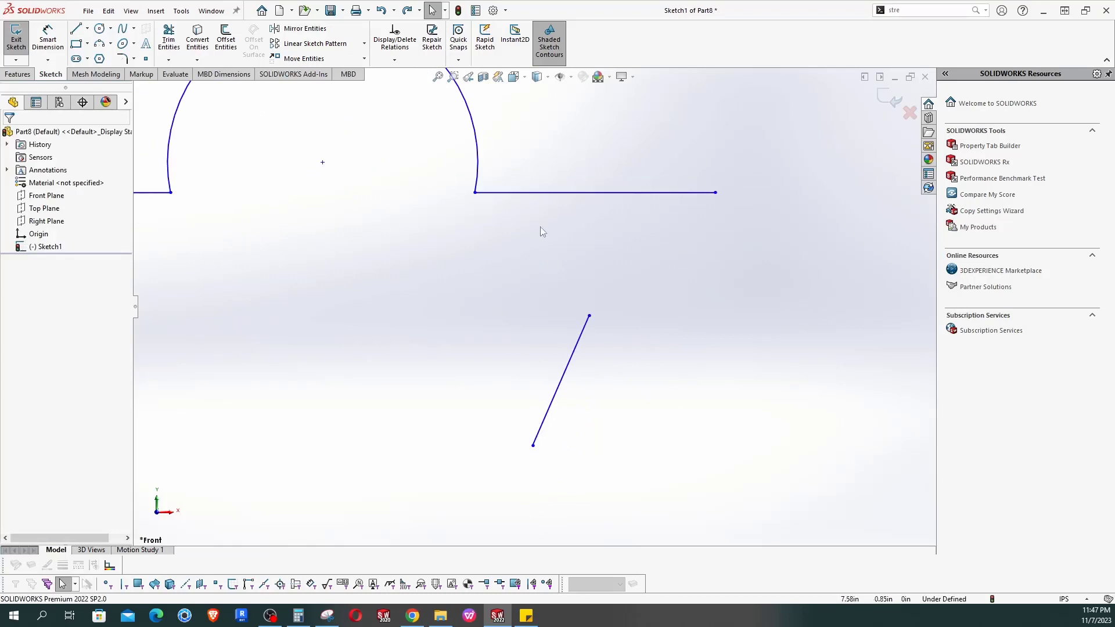
scroll(537, 221, down, 2)
scroll(580, 302, up, 2)
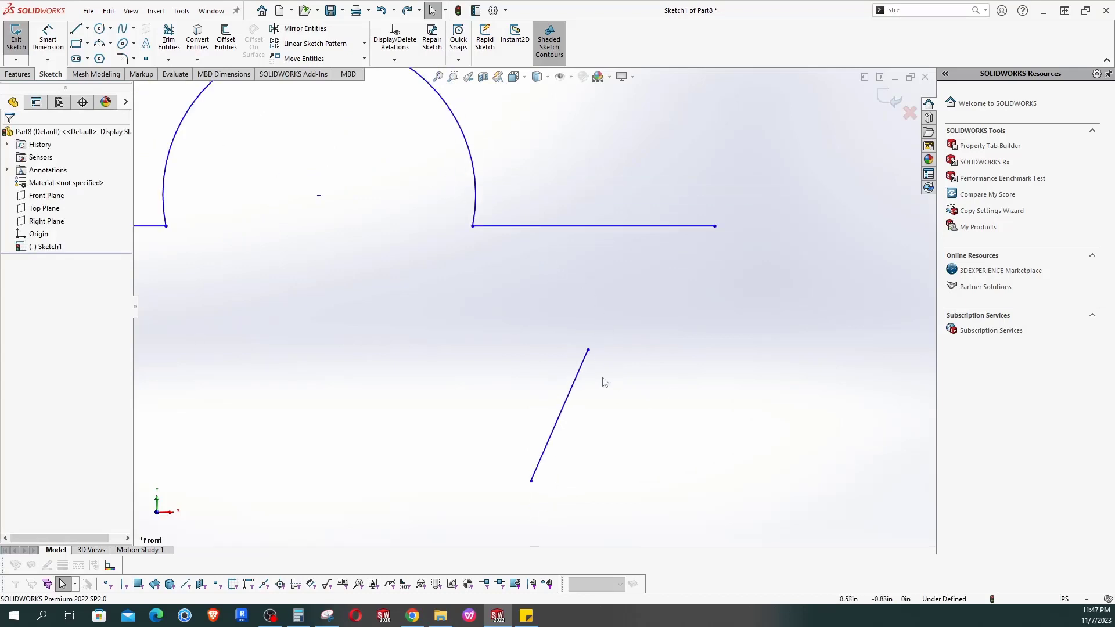
scroll(545, 292, down, 2)
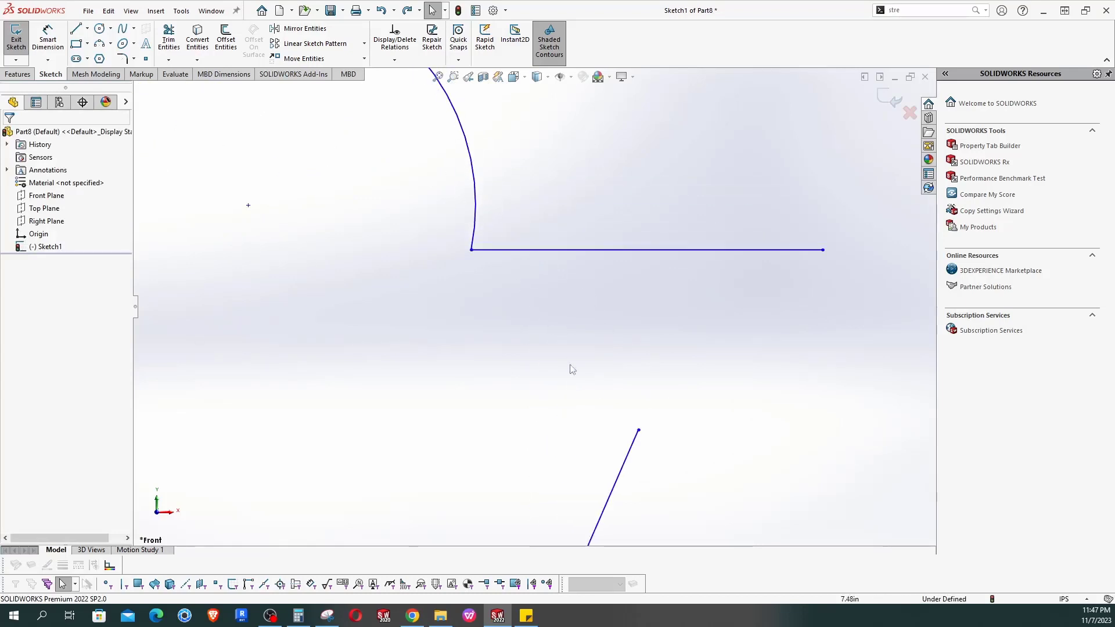
scroll(535, 343, up, 3)
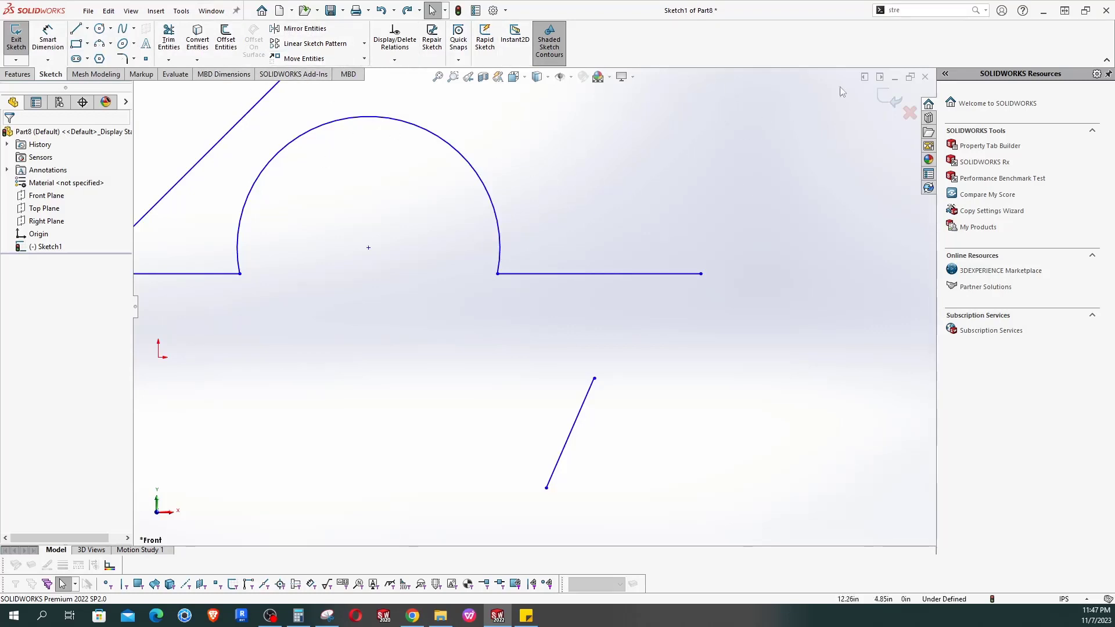
Extend the short slanted line up to the horizontal segment beside the arc with Extend Entities, found through the command search.
click(985, 11)
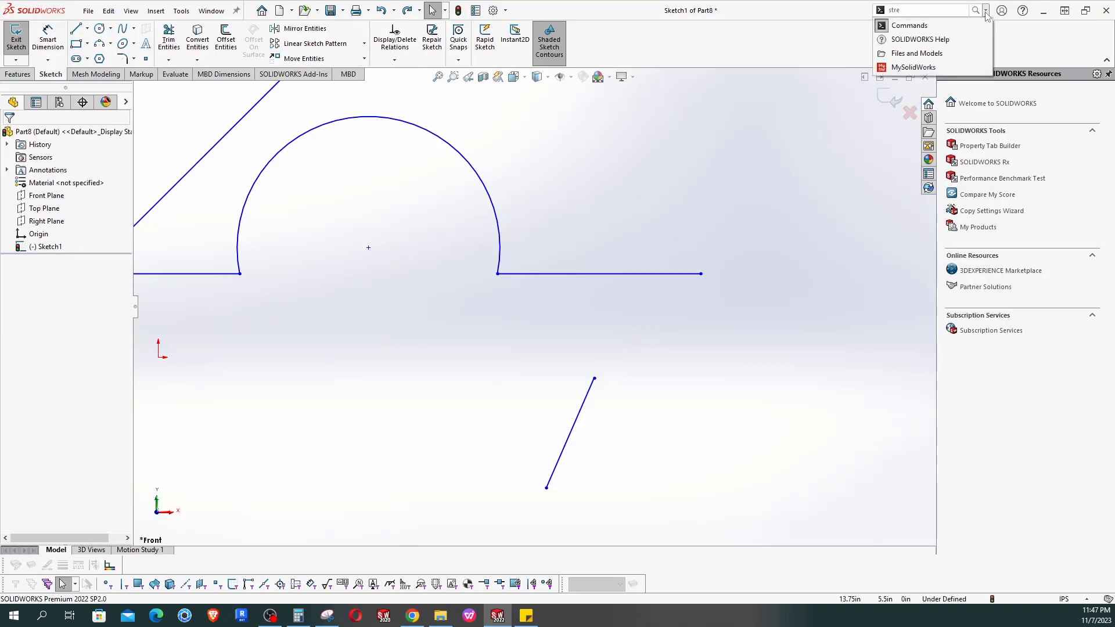
click(923, 28)
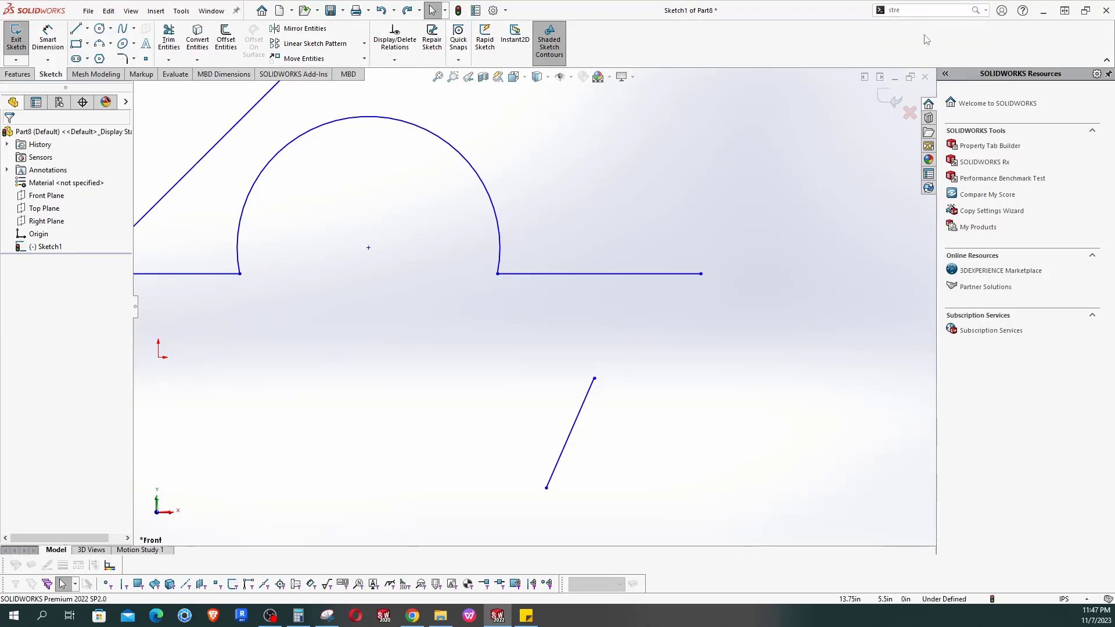
click(901, 12)
text(extend)
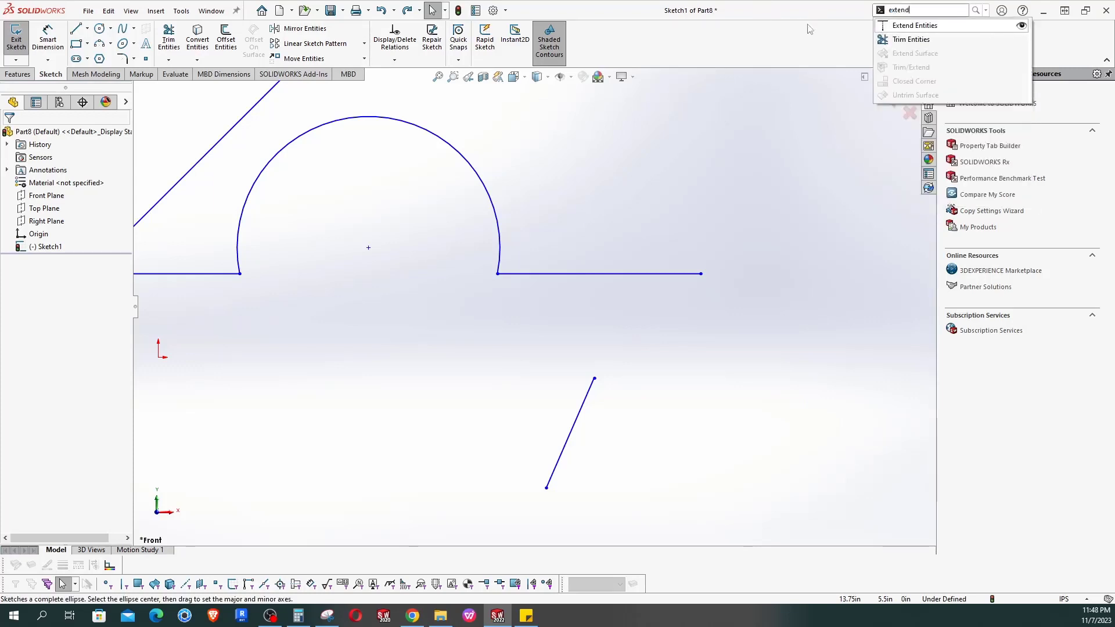
click(922, 29)
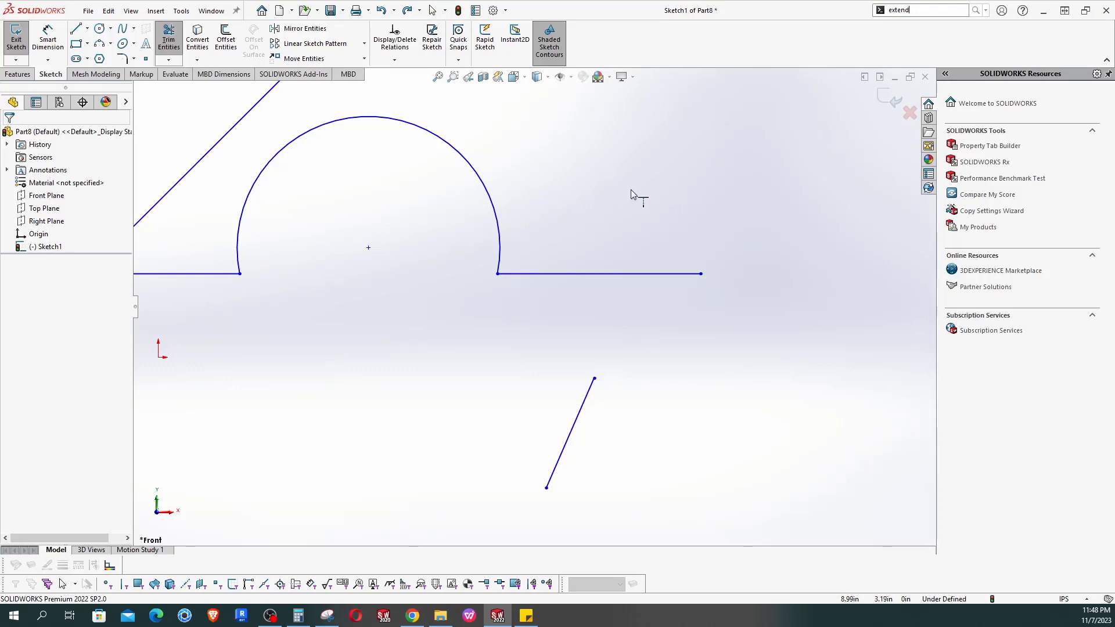
click(585, 416)
key(Escape)
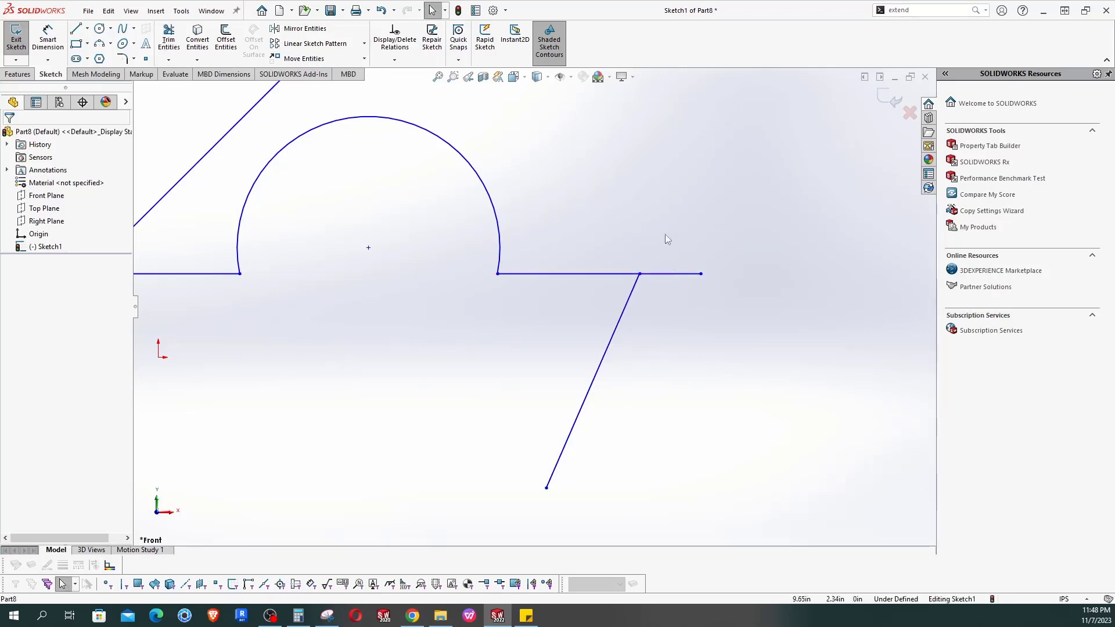
Examine the junction between the extended slanted line and the horizontal segment, up close and within the whole sketch.
scroll(637, 297, down, 3)
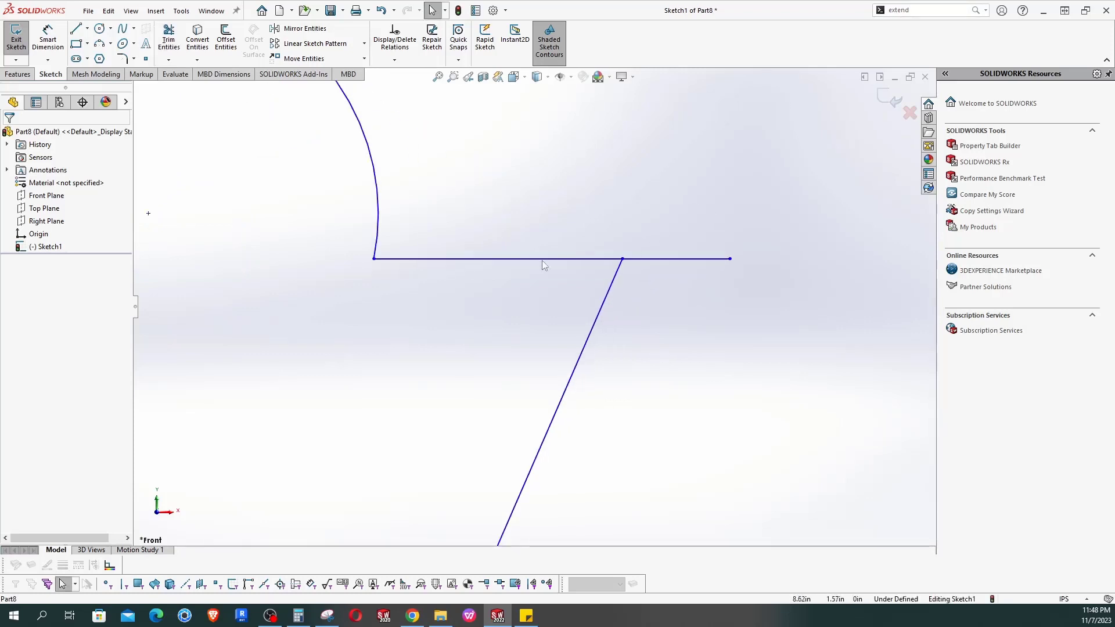
scroll(631, 266, up, 3)
scroll(521, 284, down, 2)
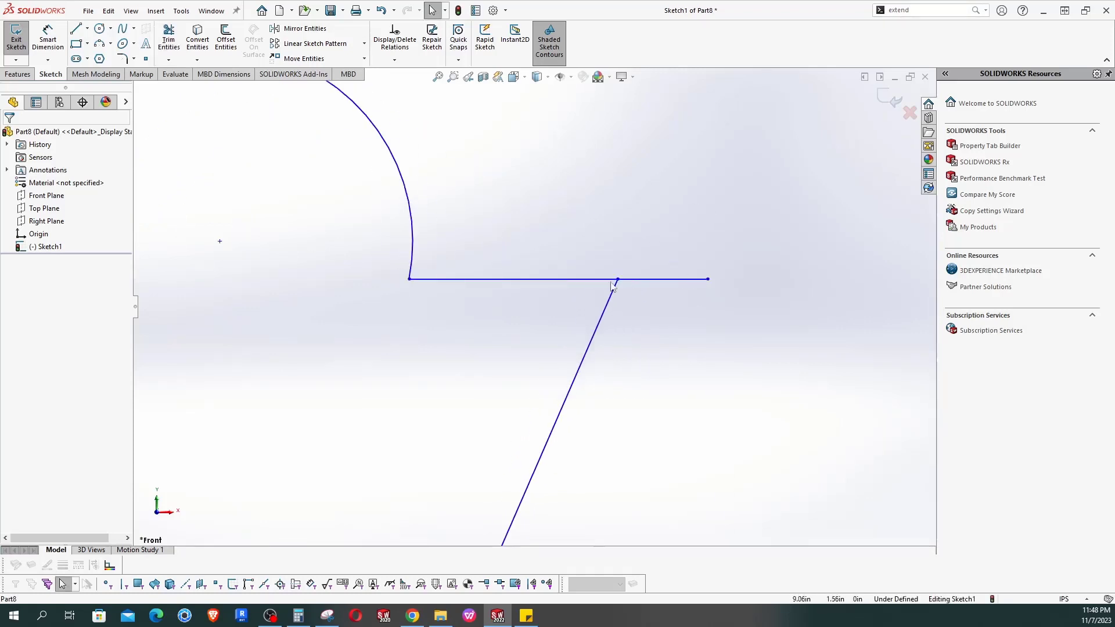
scroll(653, 299, up, 2)
scroll(540, 296, down, 3)
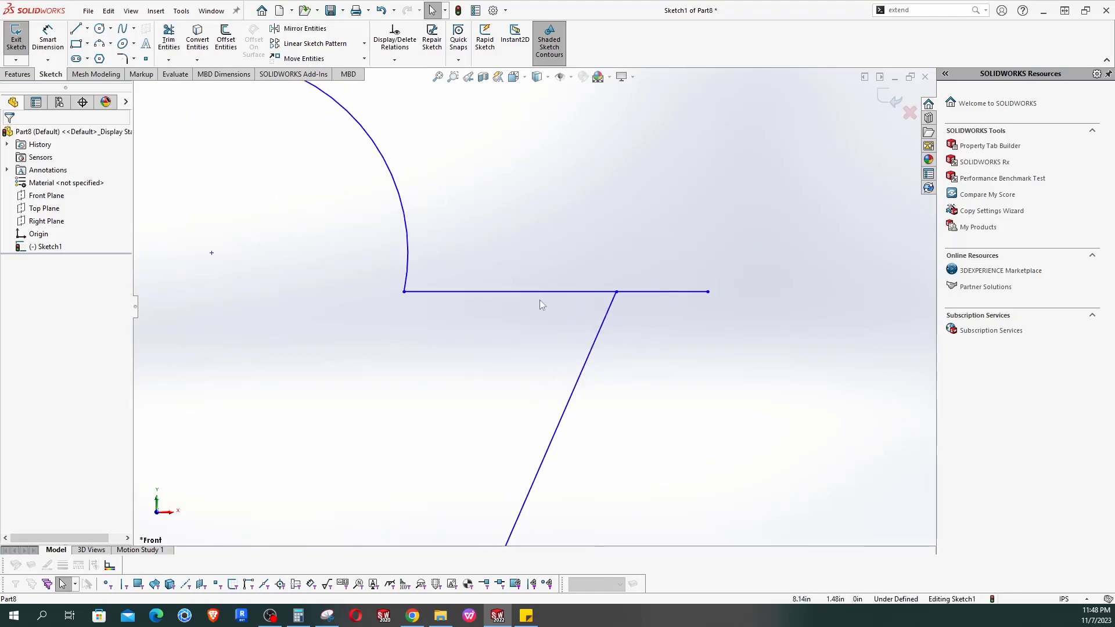
scroll(542, 302, up, 5)
scroll(544, 332, down, 3)
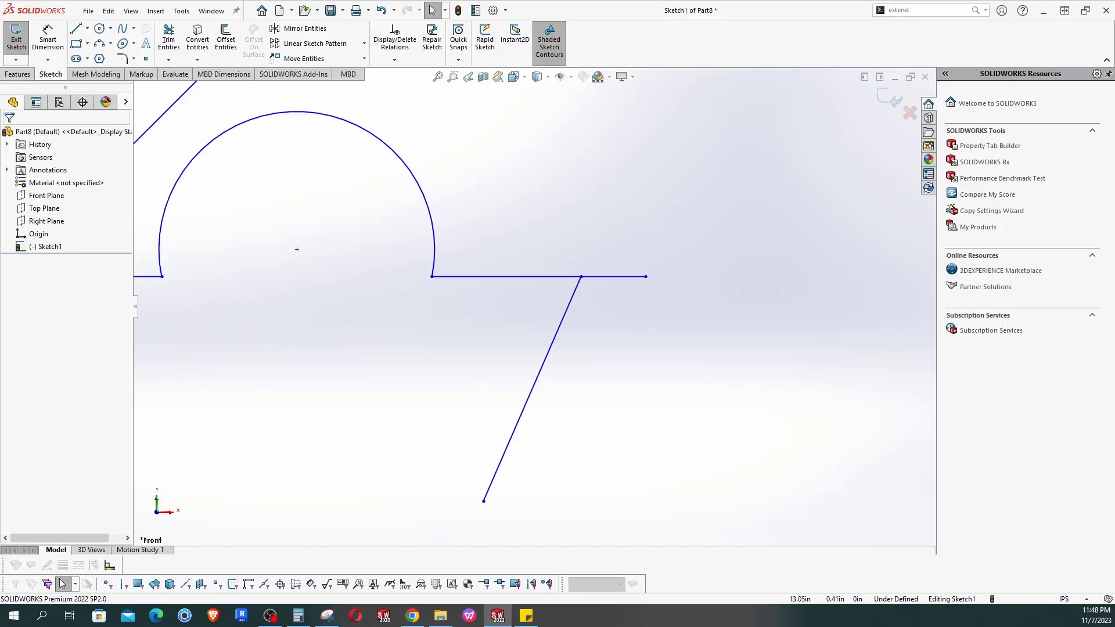
scroll(580, 338, up, 6)
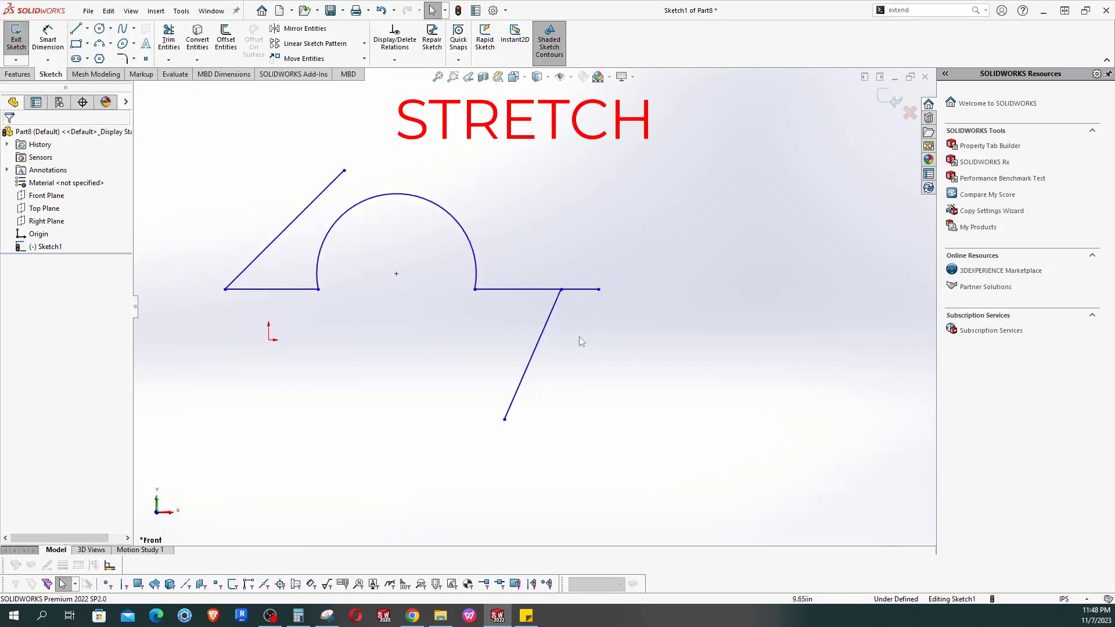
Sketch a corner rectangle about 2.4 in tall in the open area above the slanted line and arc.
scroll(494, 248, down, 3)
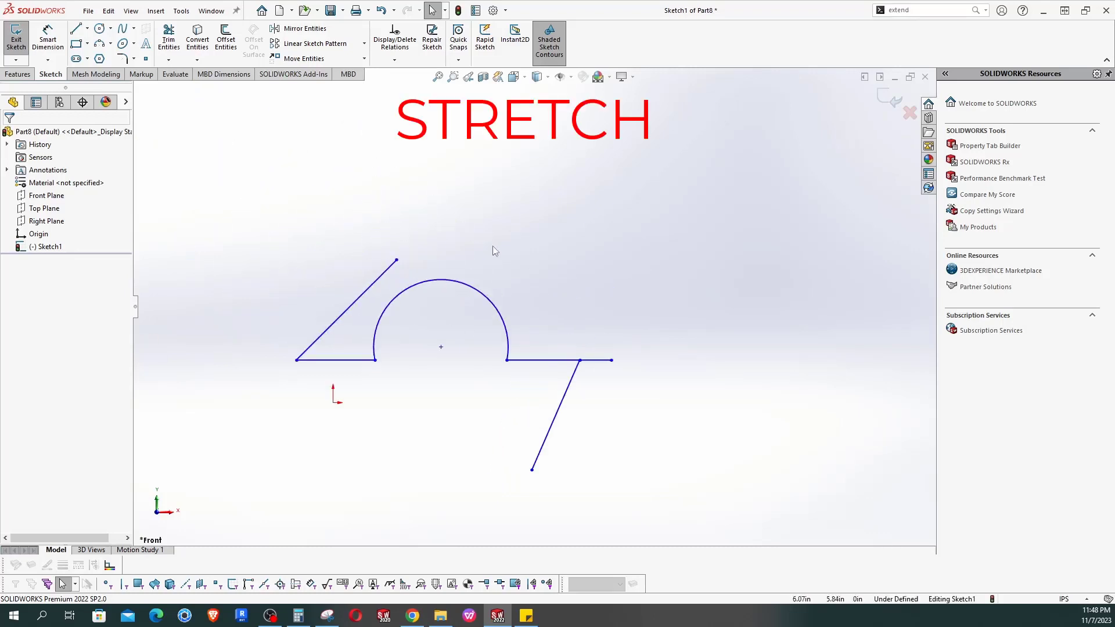
click(76, 43)
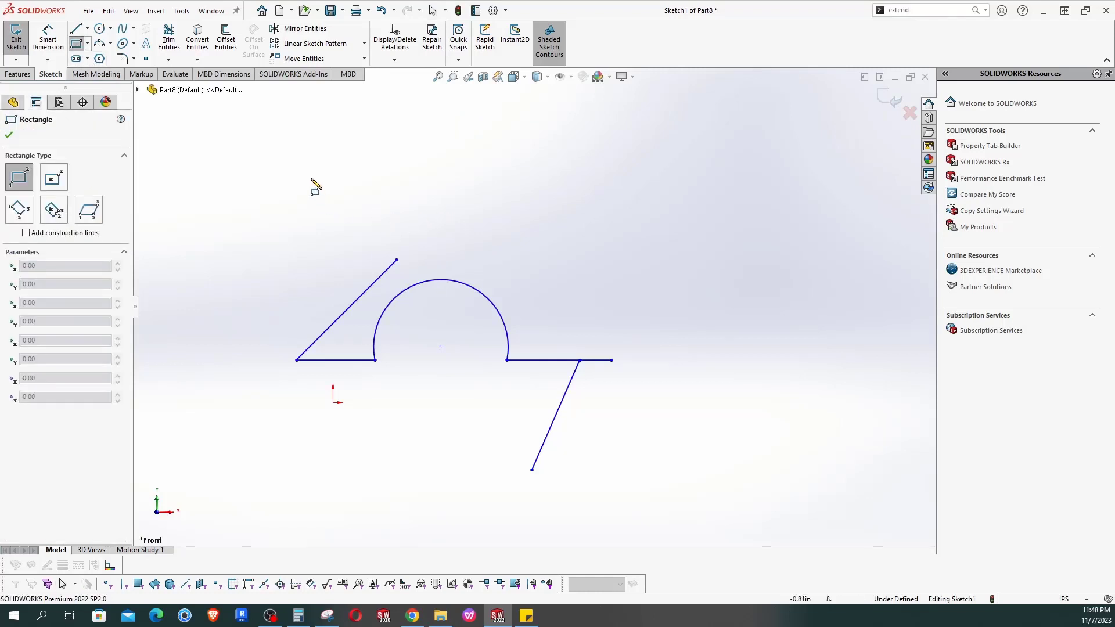
click(313, 155)
click(447, 219)
key(Escape)
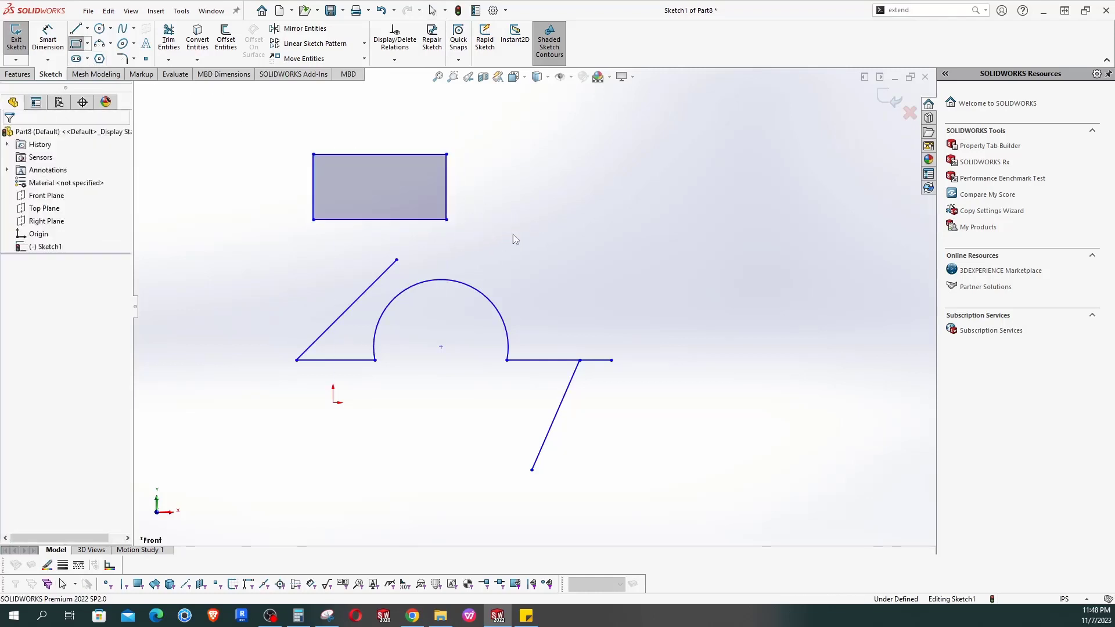
Shorten the rectangle slightly by moving its right side inward.
scroll(378, 142, down, 2)
drag(564, 304, 450, 158)
click(563, 208)
drag(497, 230, 469, 223)
click(653, 302)
click(495, 242)
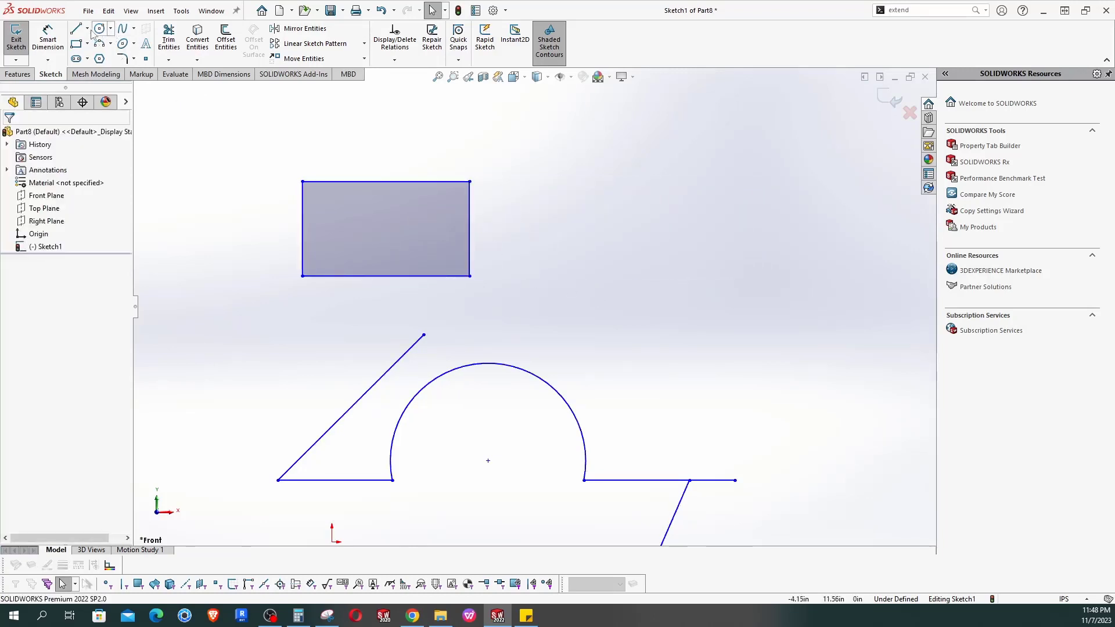
Sketch a long vertical line well to the right of the rectangle, and move the rectangle's right side a little further inward.
click(76, 29)
mouse_move(743, 114)
mouse_down()
mouse_move(755, 319)
mouse_move(743, 317)
mouse_up()
key(Escape)
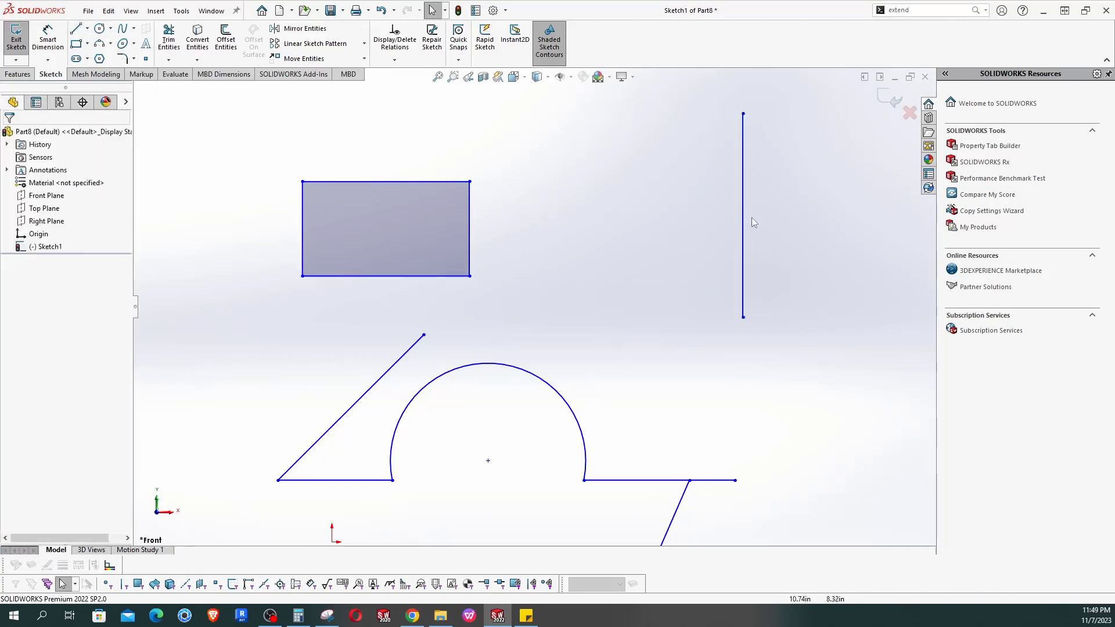
mouse_move(471, 228)
mouse_down()
mouse_move(767, 242)
mouse_move(450, 236)
mouse_up()
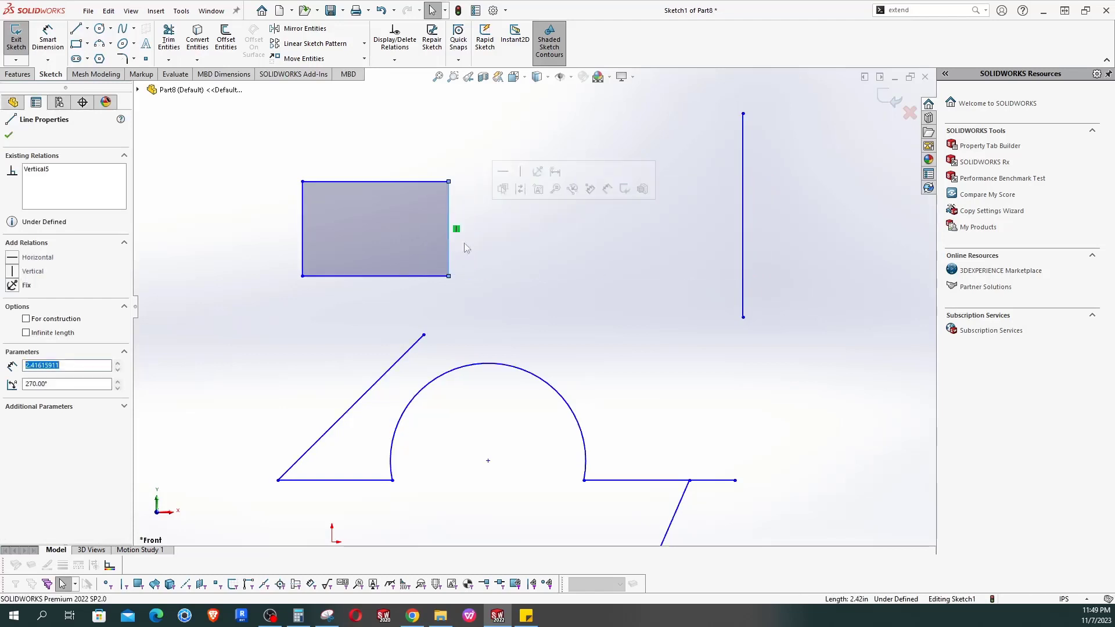
click(530, 260)
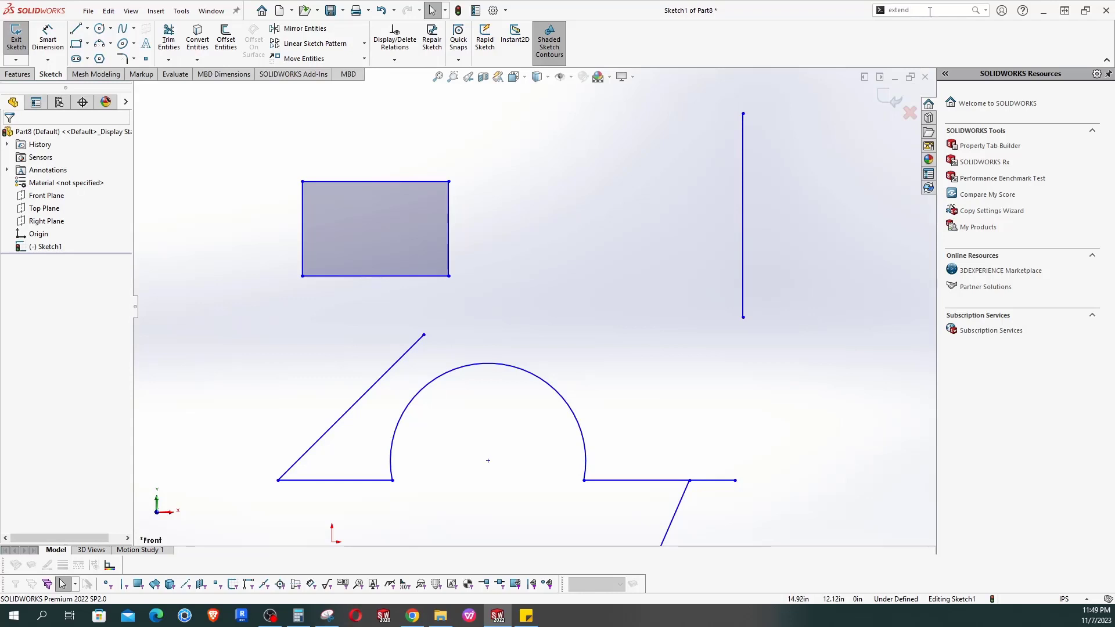
Stretch the rectangle's top, bottom and right lines using From/To, from its lower-right corner to the long vertical line, and undo the stretch.
click(364, 58)
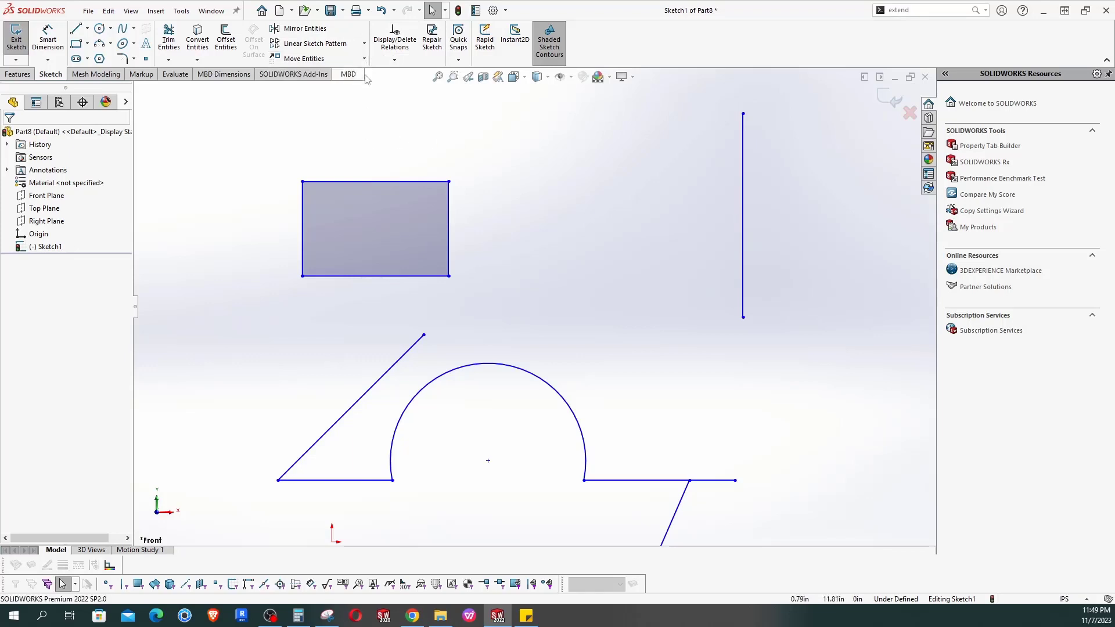
click(364, 59)
click(308, 129)
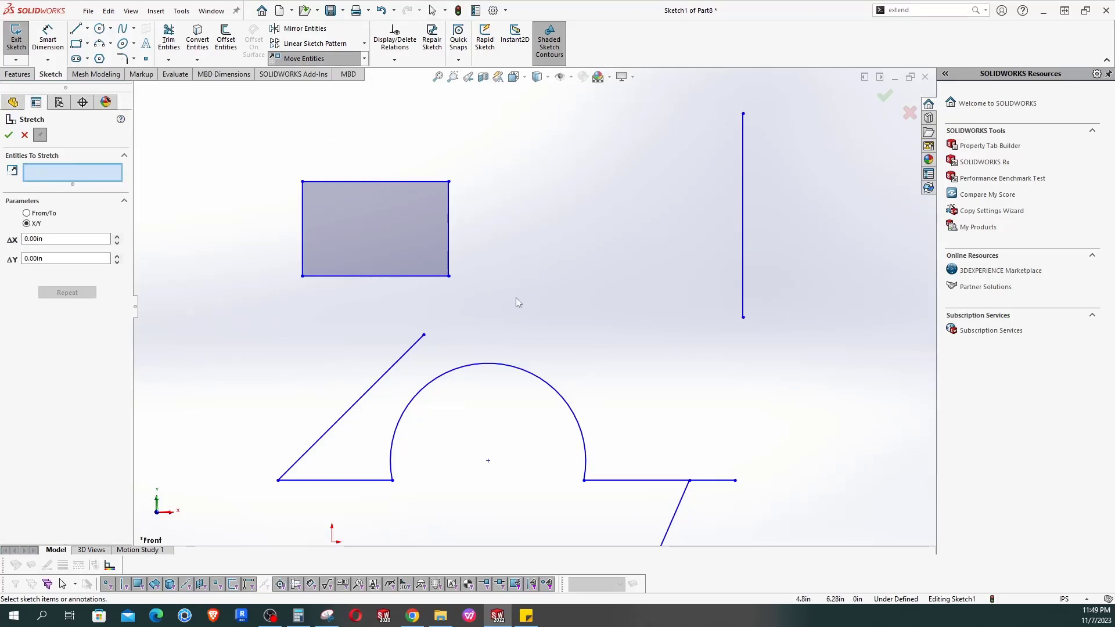
drag(519, 297, 392, 153)
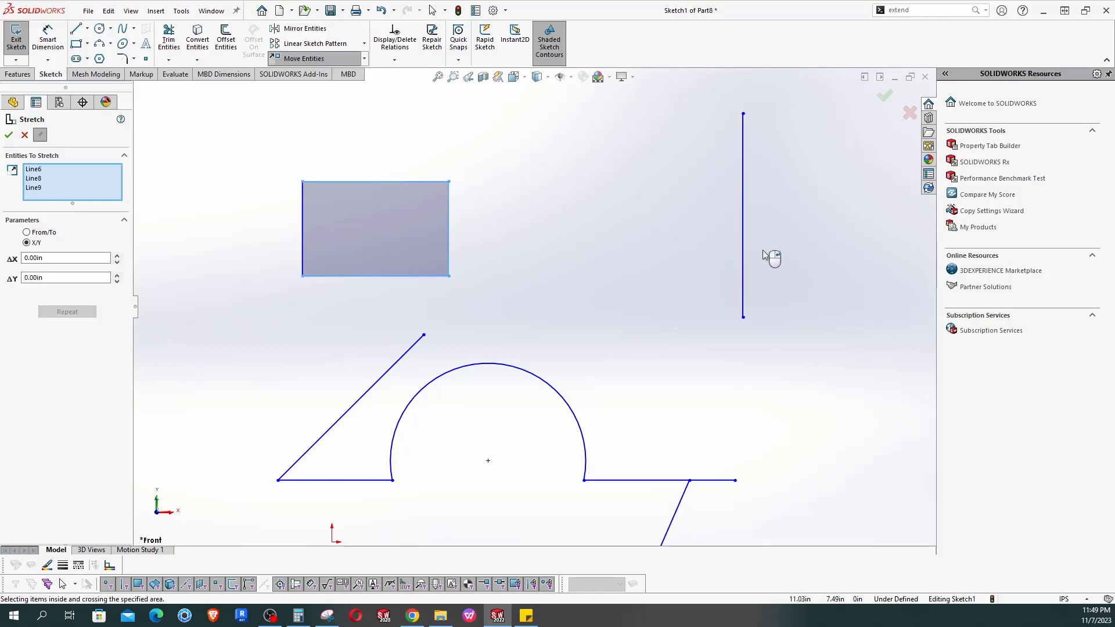
click(27, 232)
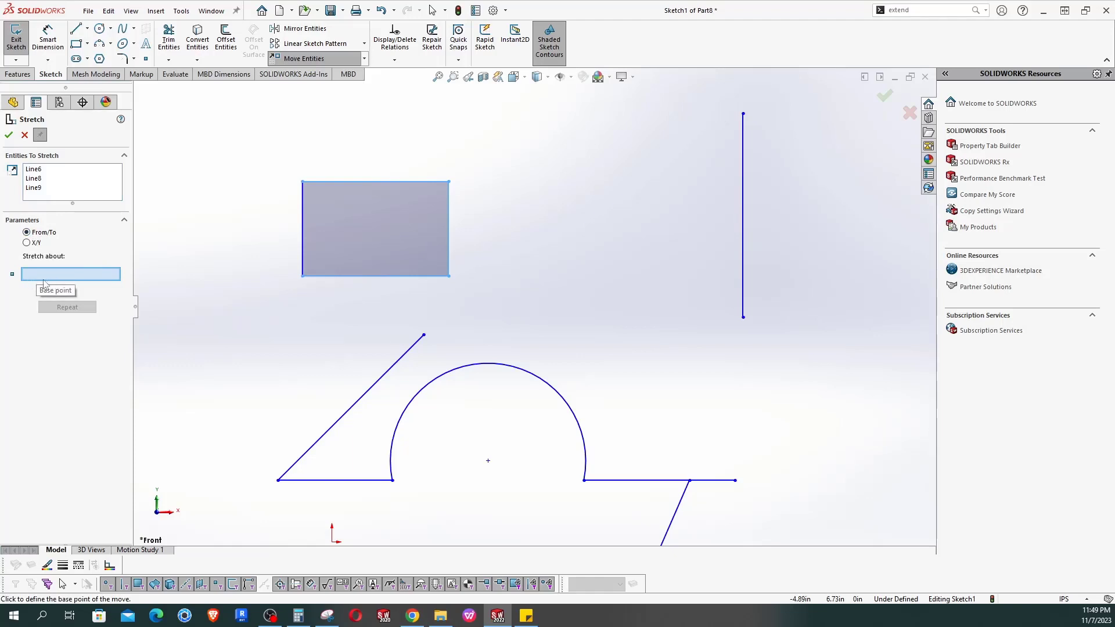
click(448, 277)
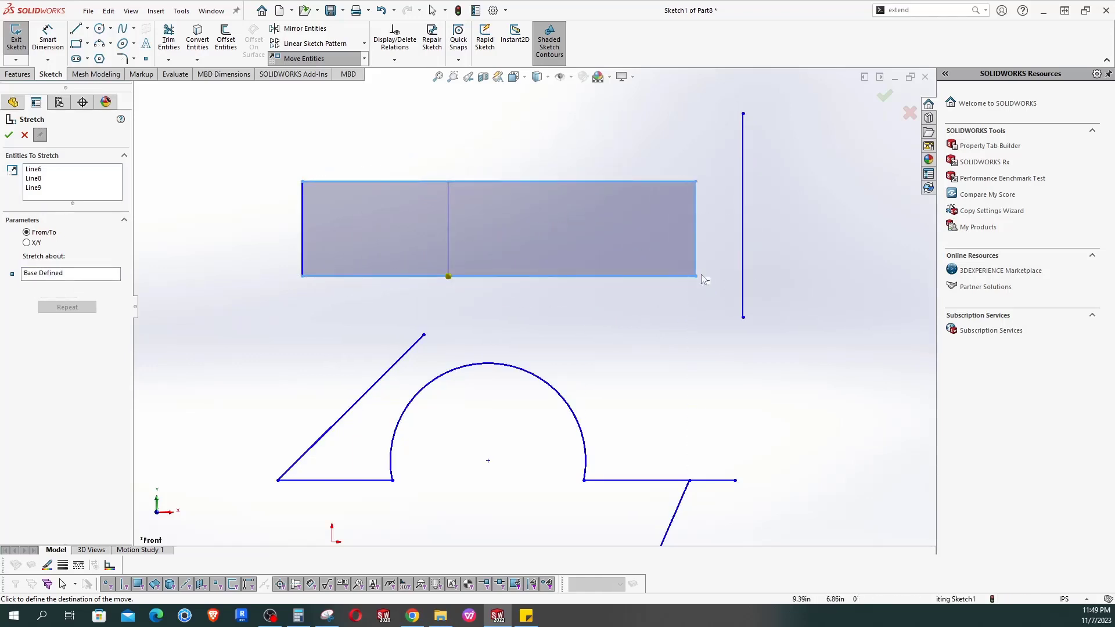
click(743, 278)
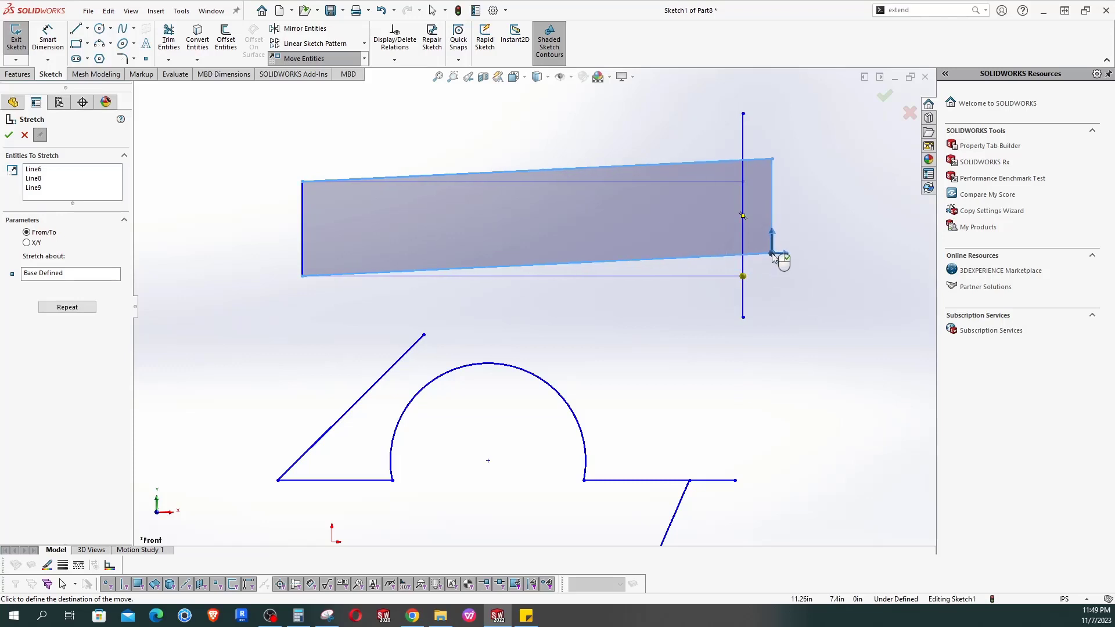
key(Escape)
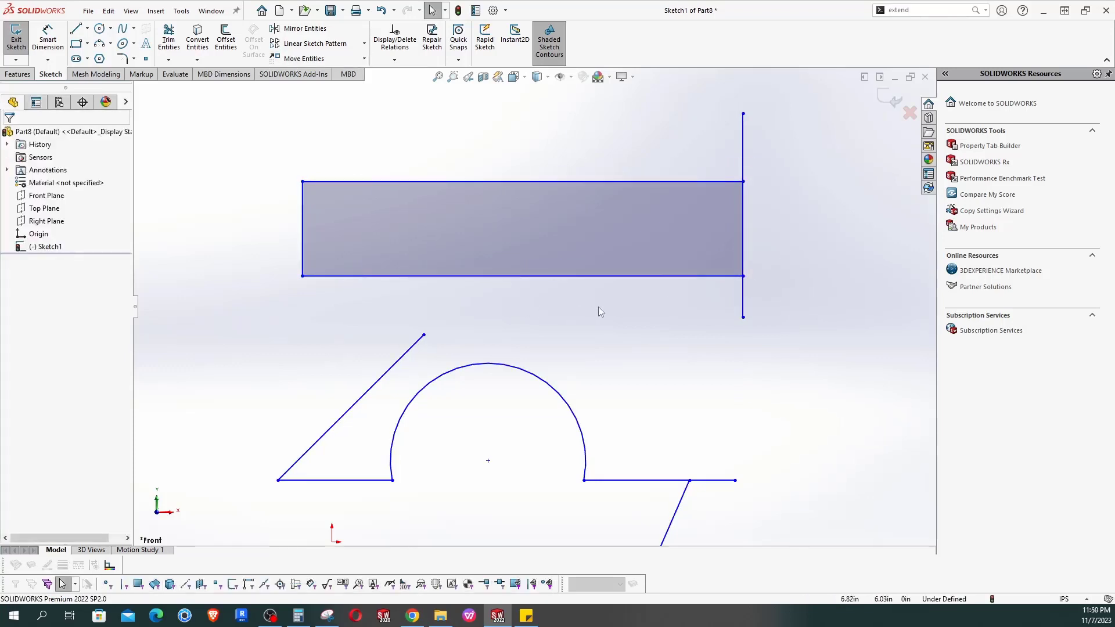
drag(261, 154, 221, 267)
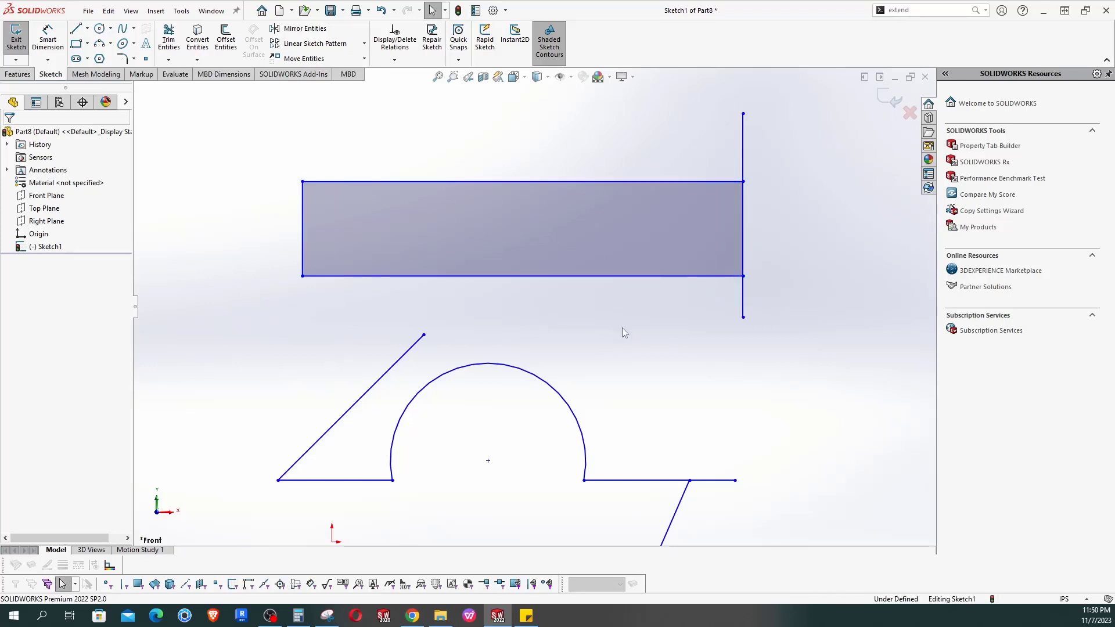
key(ctrl+z)
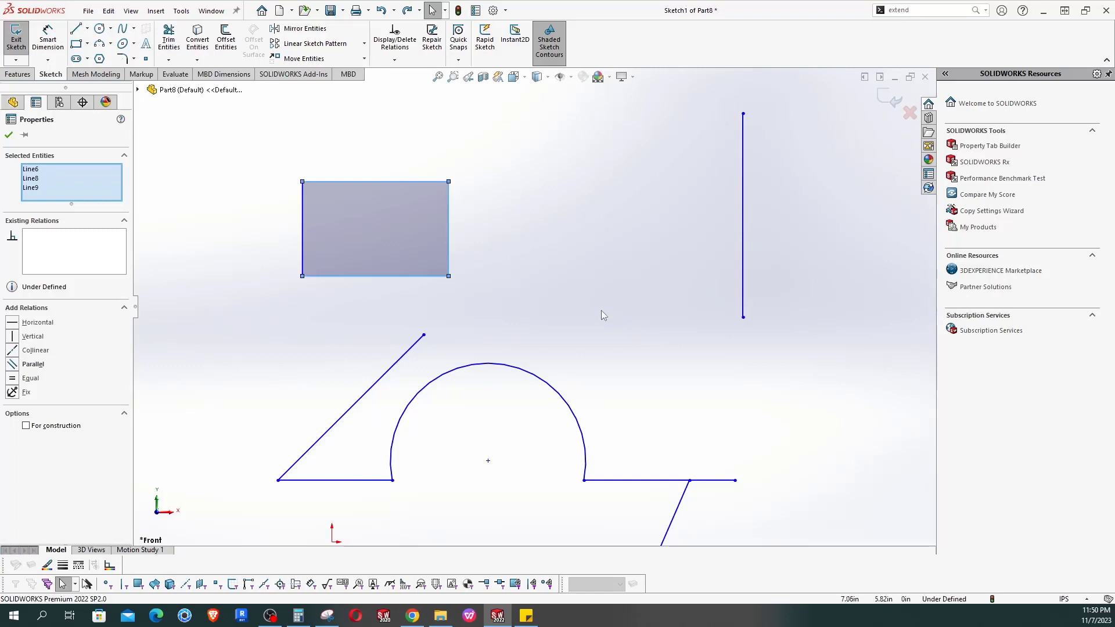
click(524, 263)
Sketch a short horizontal line and a separate short vertical line between the rectangle and the long vertical line.
click(76, 28)
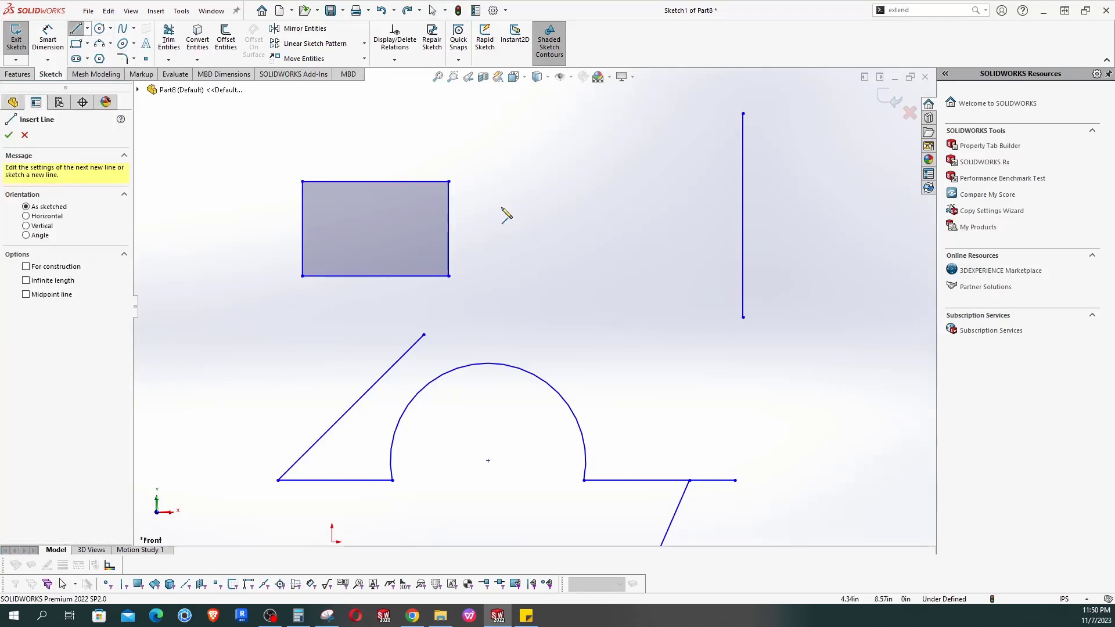
drag(501, 207, 598, 207)
key(Escape)
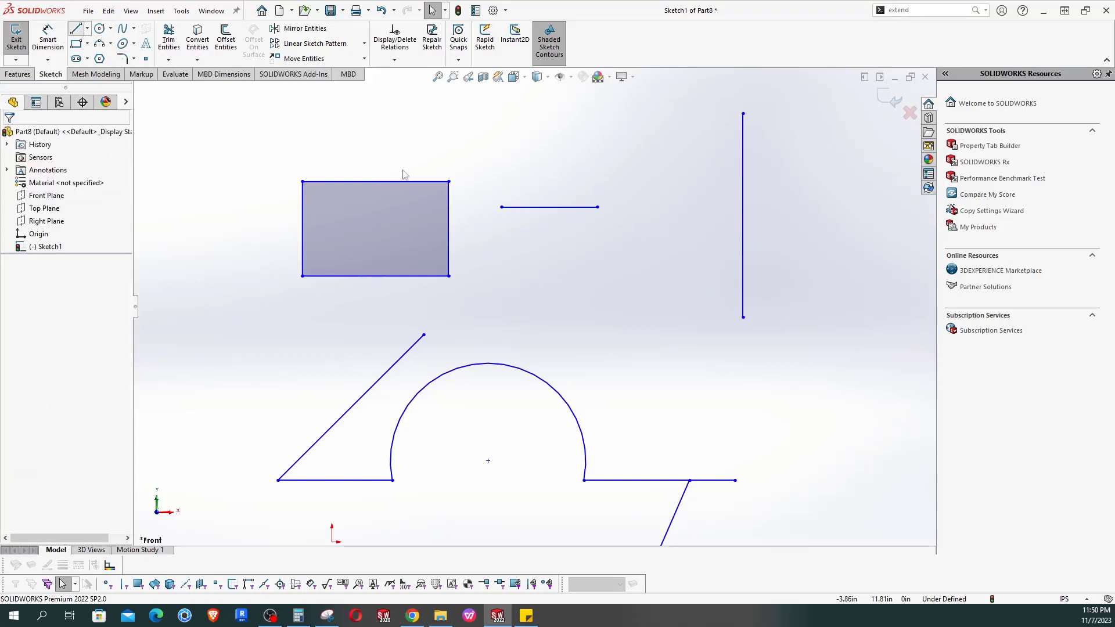
drag(633, 326, 648, 243)
key(Escape)
key(Escape)
Merge the short horizontal line's right endpoint with the short vertical line's upper endpoint.
scroll(618, 235, down, 2)
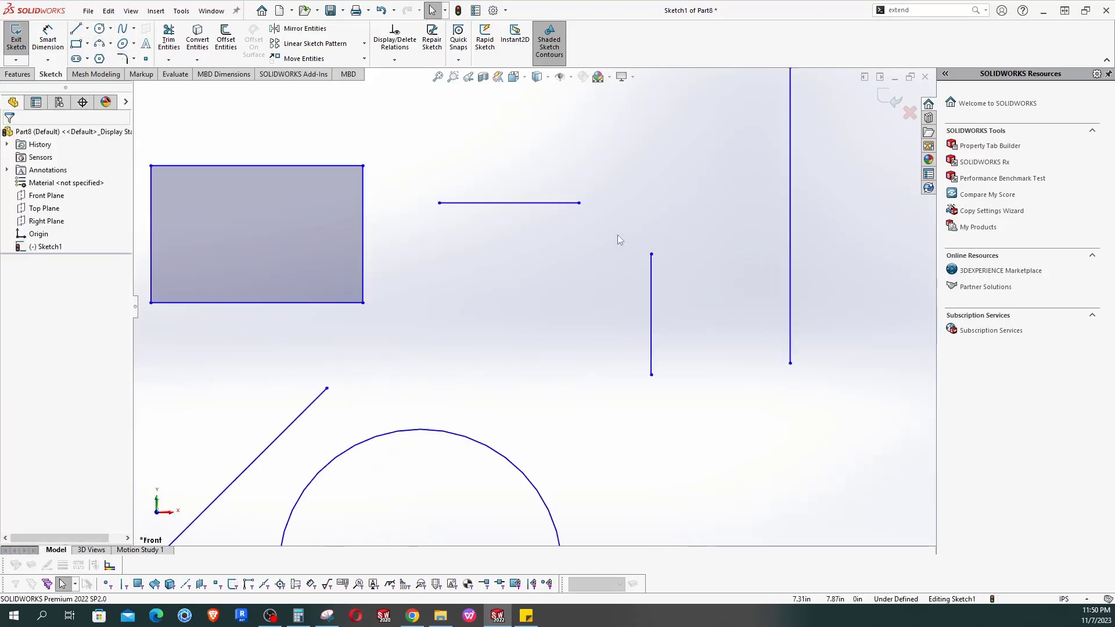
click(579, 203)
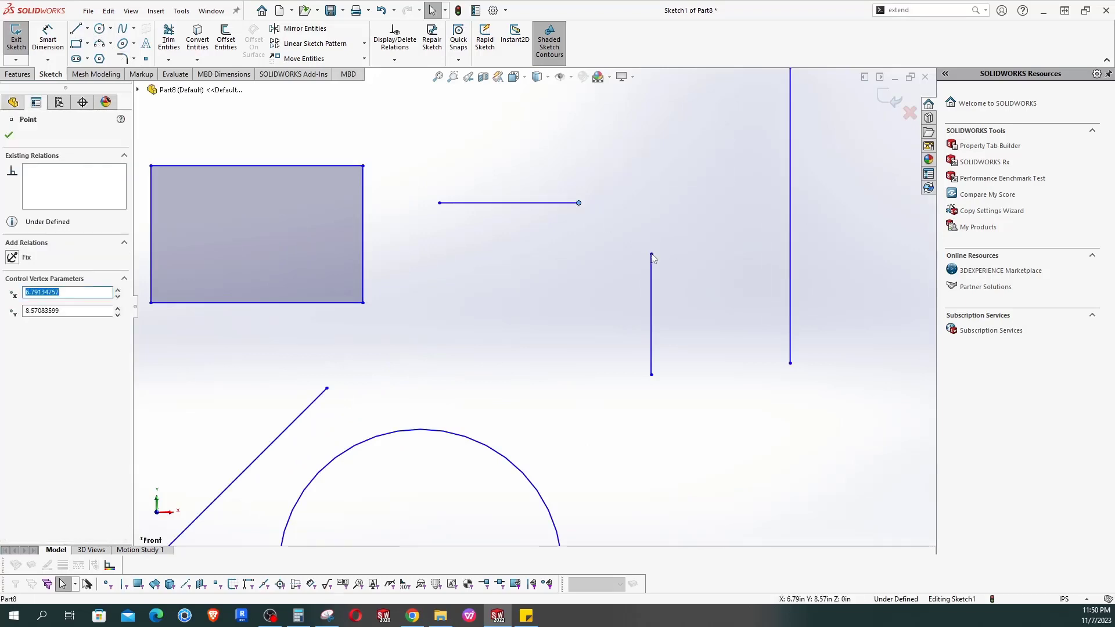
ctrl+click(651, 255)
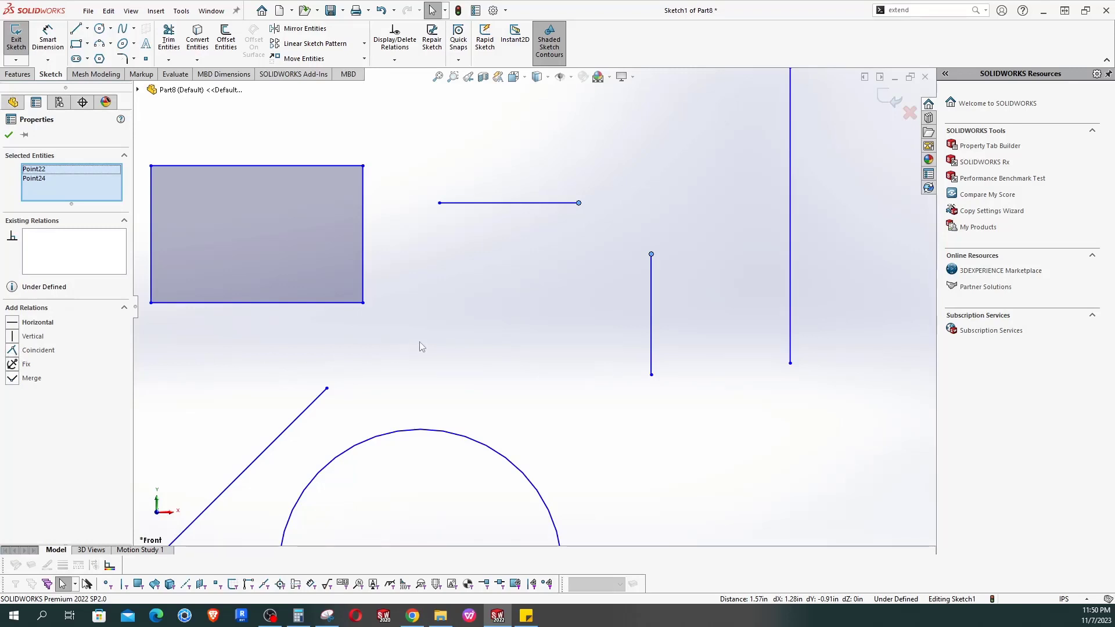
click(11, 382)
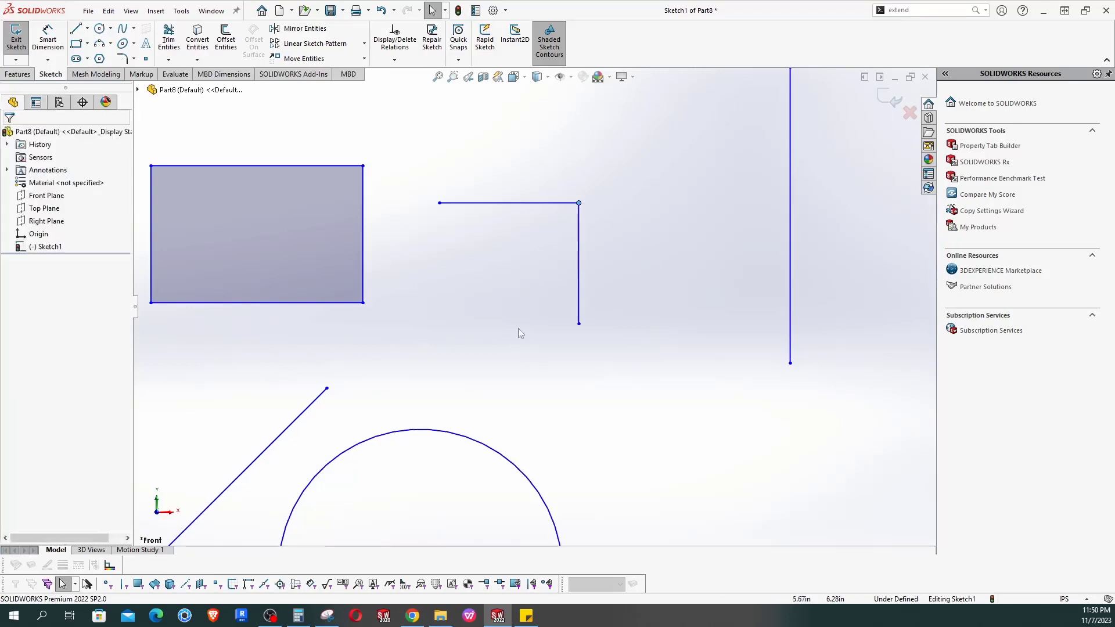
Move the merged corner of the two short lines up-right and back down-left to about X 6.96 in, Y 8.46 in.
drag(579, 204, 611, 186)
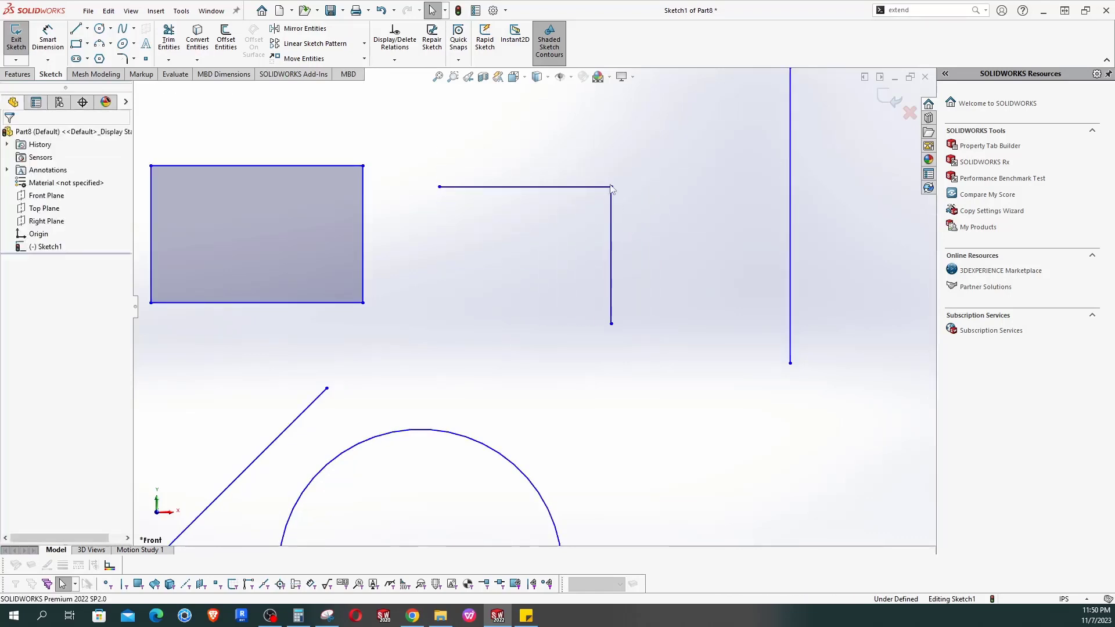
drag(611, 187, 588, 209)
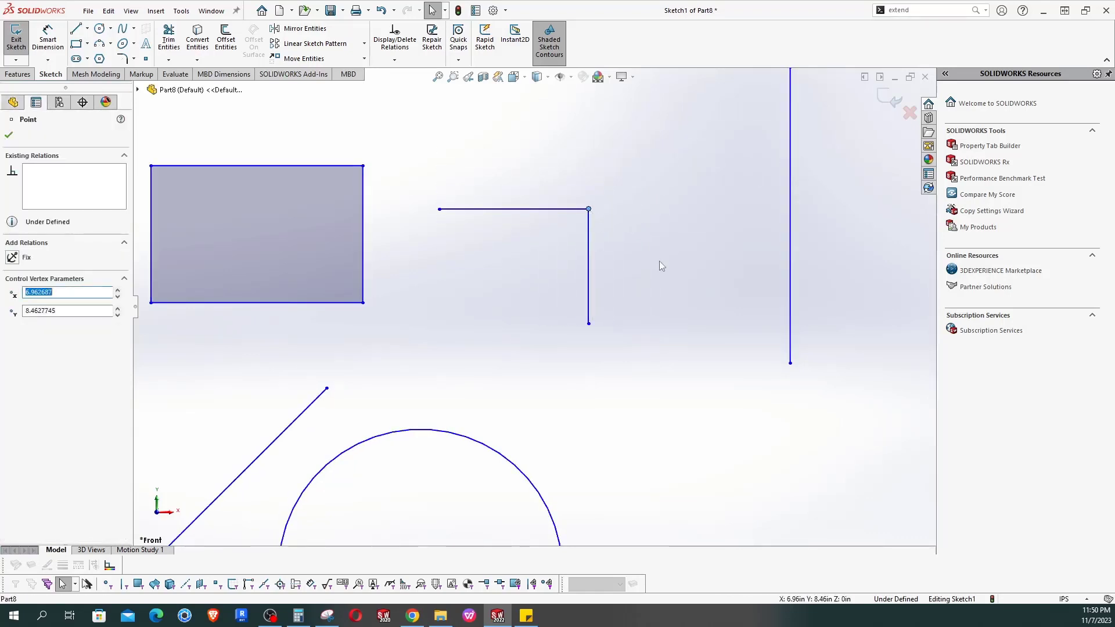
click(658, 255)
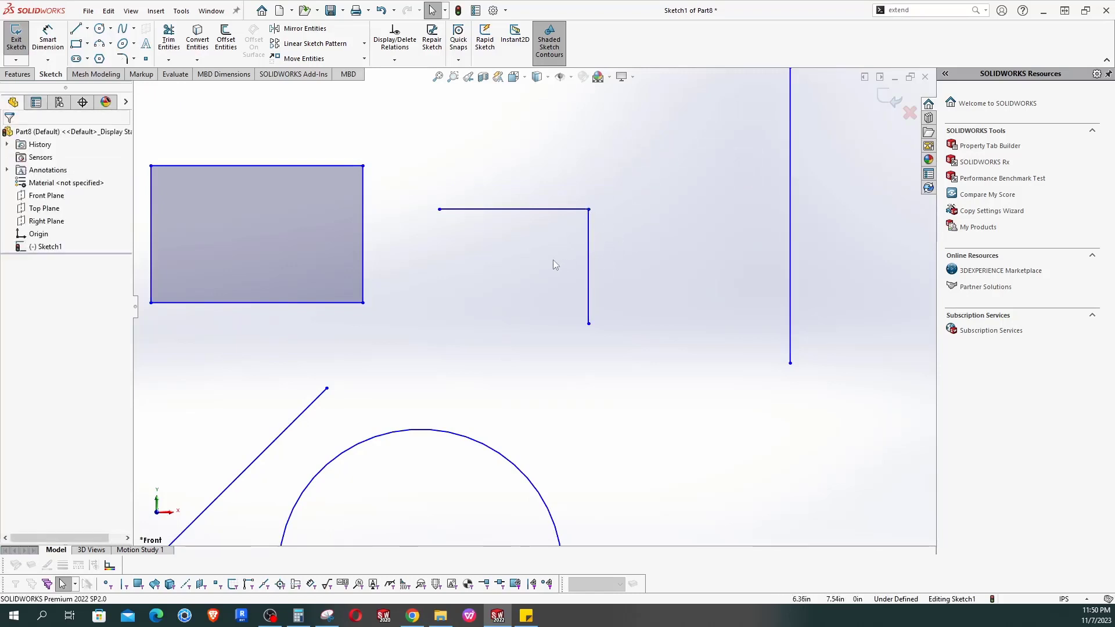
Undo the corner moves and the merge of the two short lines.
key(ctrl+z)
key(ctrl+z)
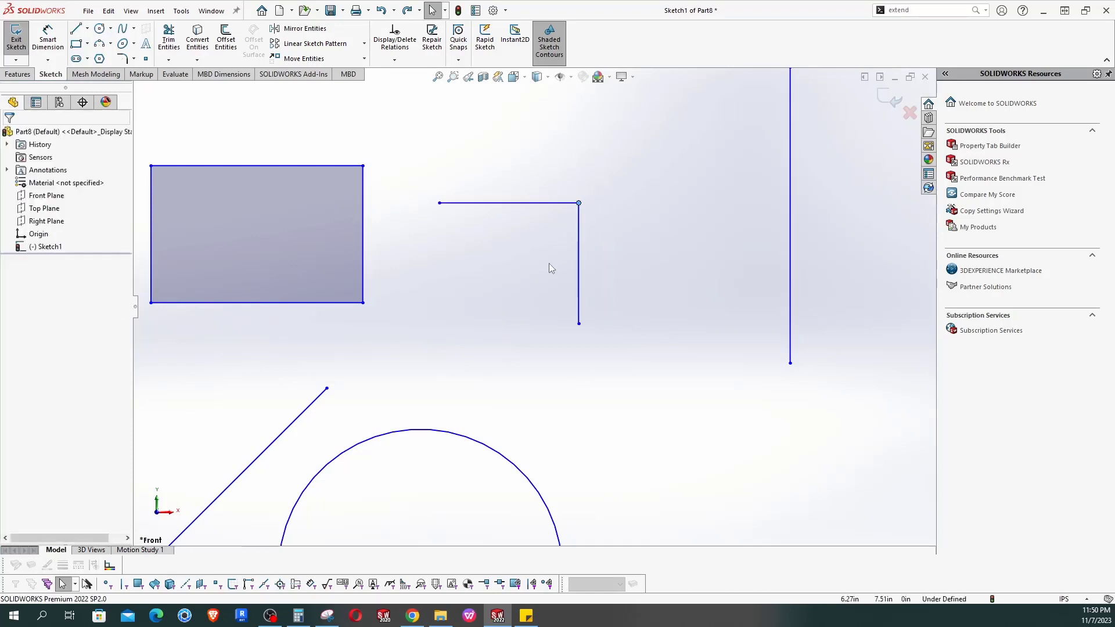
key(ctrl+z)
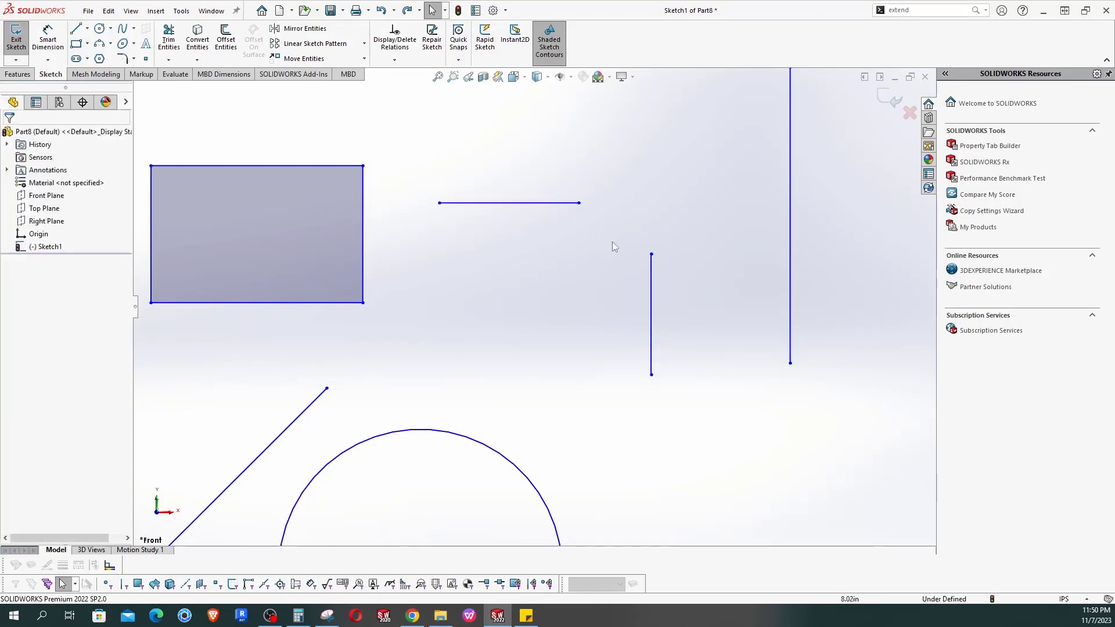
Compare the relations offered between the short vertical line's upper endpoint and the short horizontal line, and between that endpoint and the horizontal line's right endpoint.
click(651, 254)
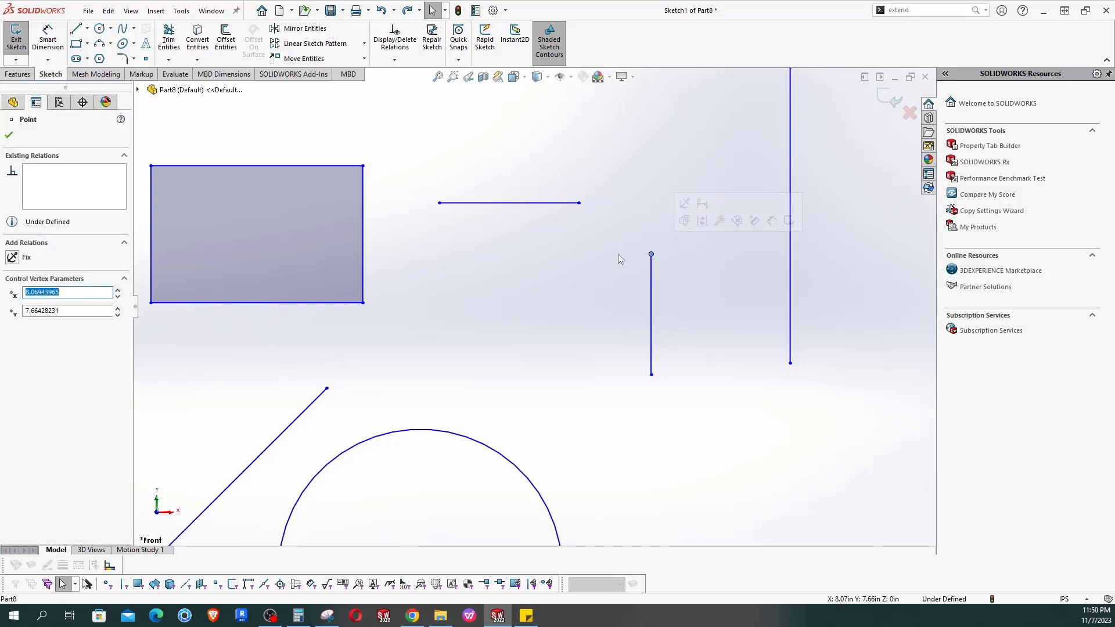
ctrl+click(535, 204)
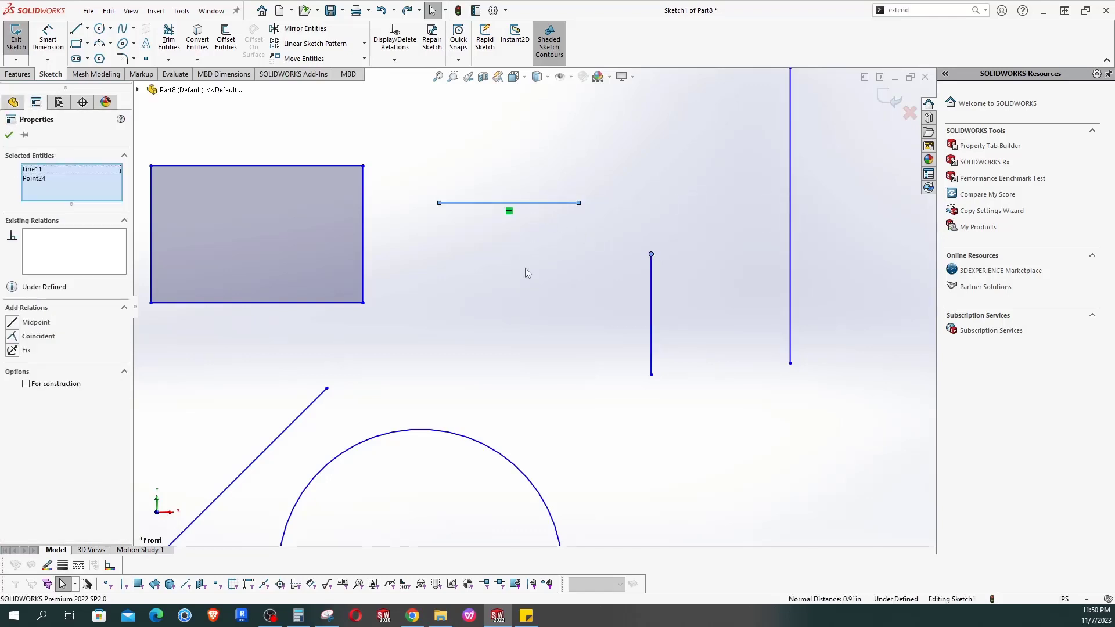
click(588, 269)
click(651, 254)
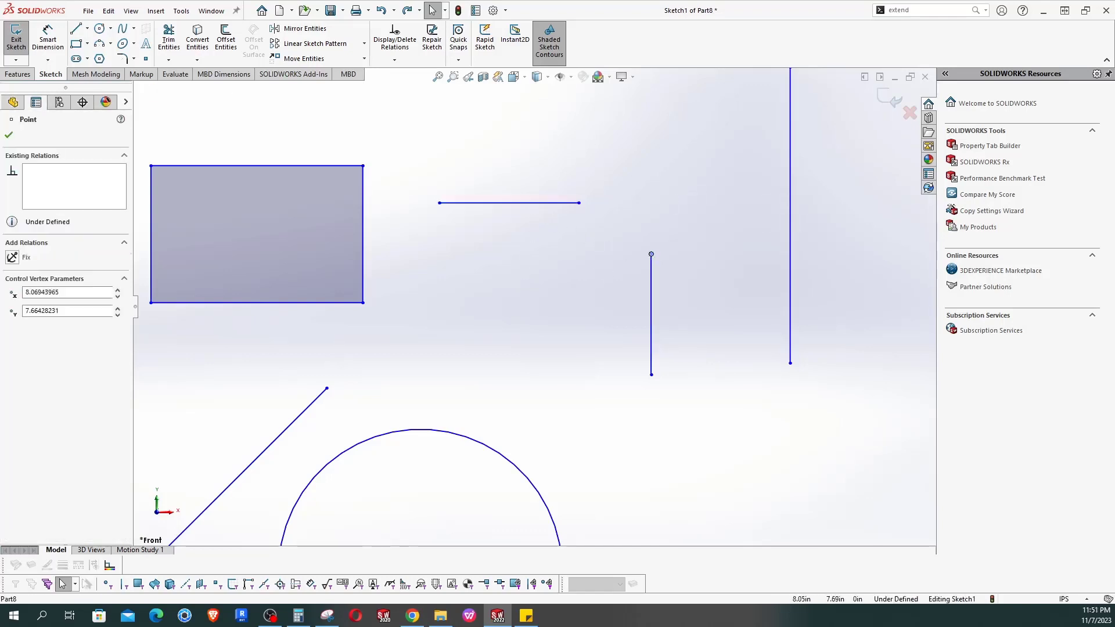
ctrl+click(540, 203)
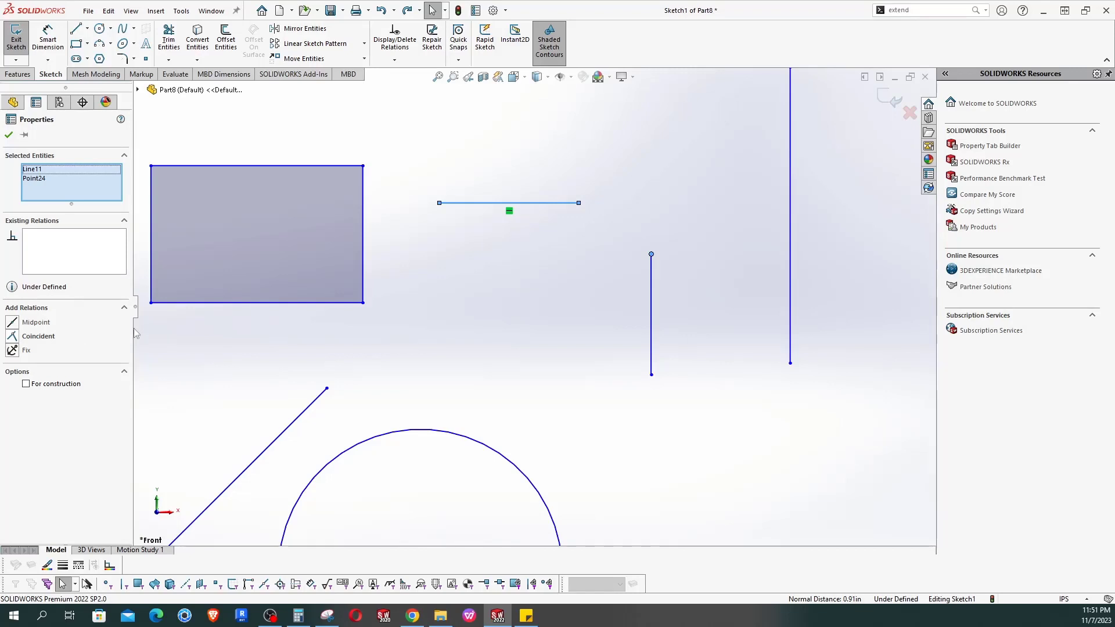
click(503, 281)
click(650, 255)
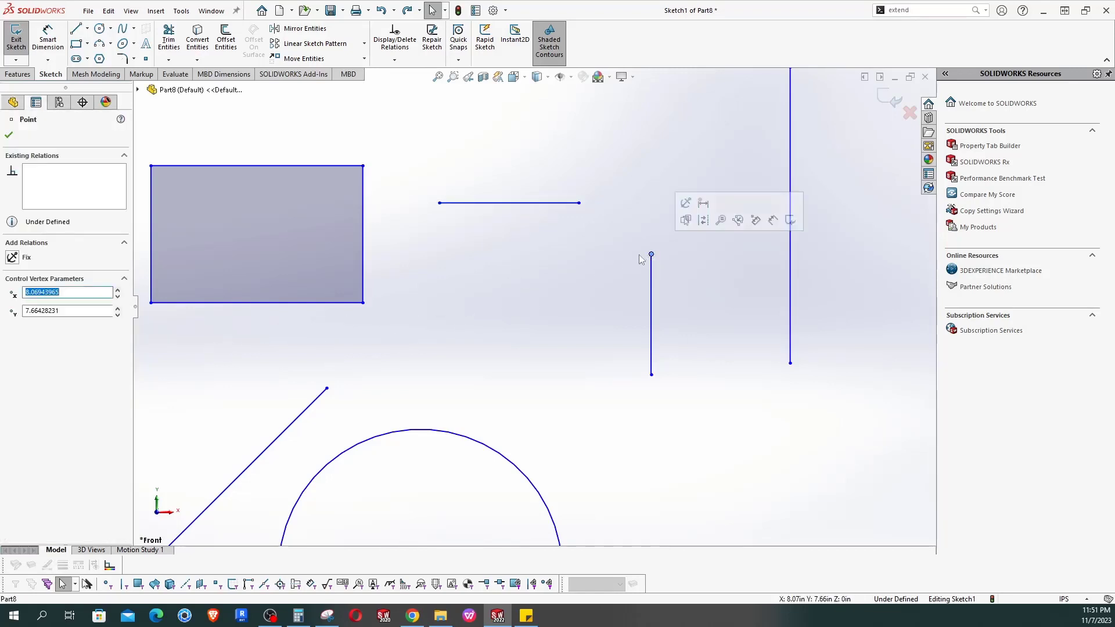
ctrl+click(579, 203)
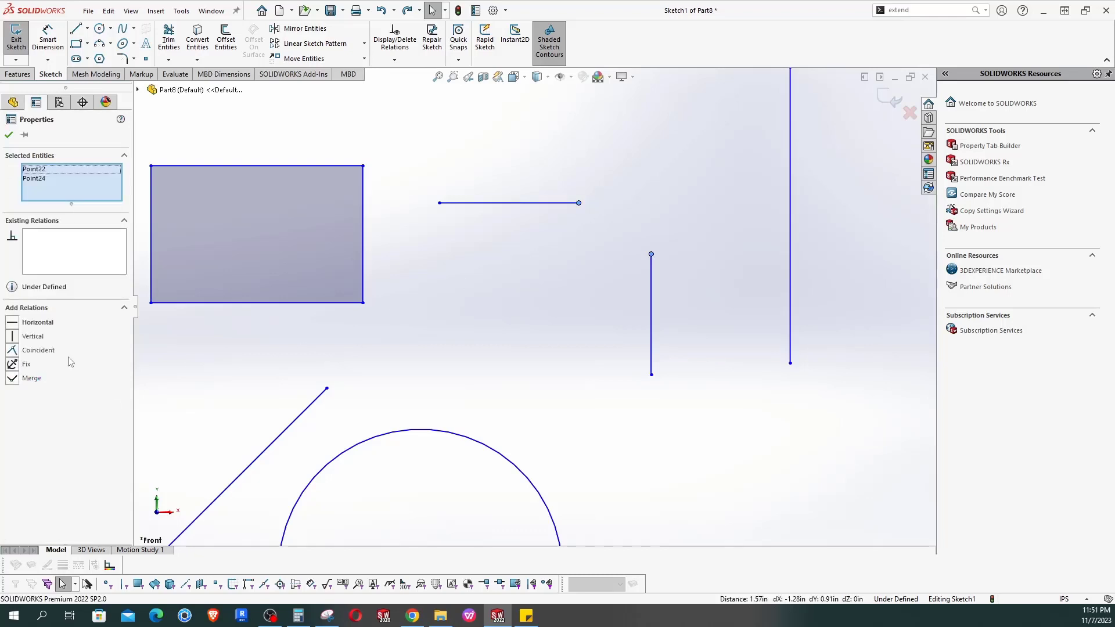
click(521, 346)
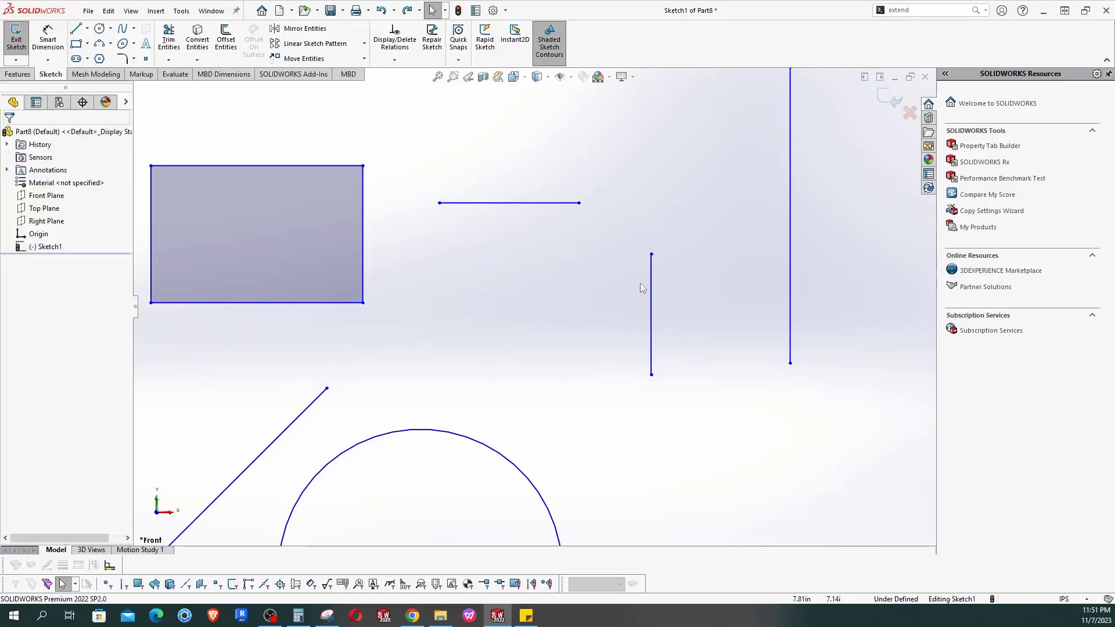
Merge the upper endpoint of the short vertical line with the right endpoint of the short horizontal line.
click(651, 255)
ctrl+click(579, 203)
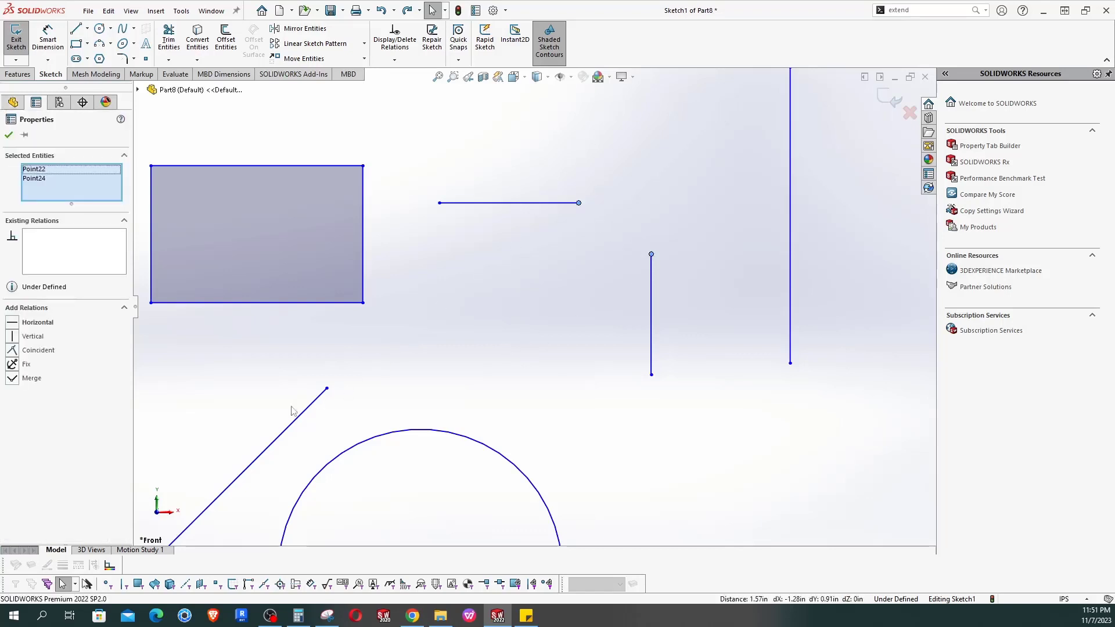
click(26, 384)
click(500, 312)
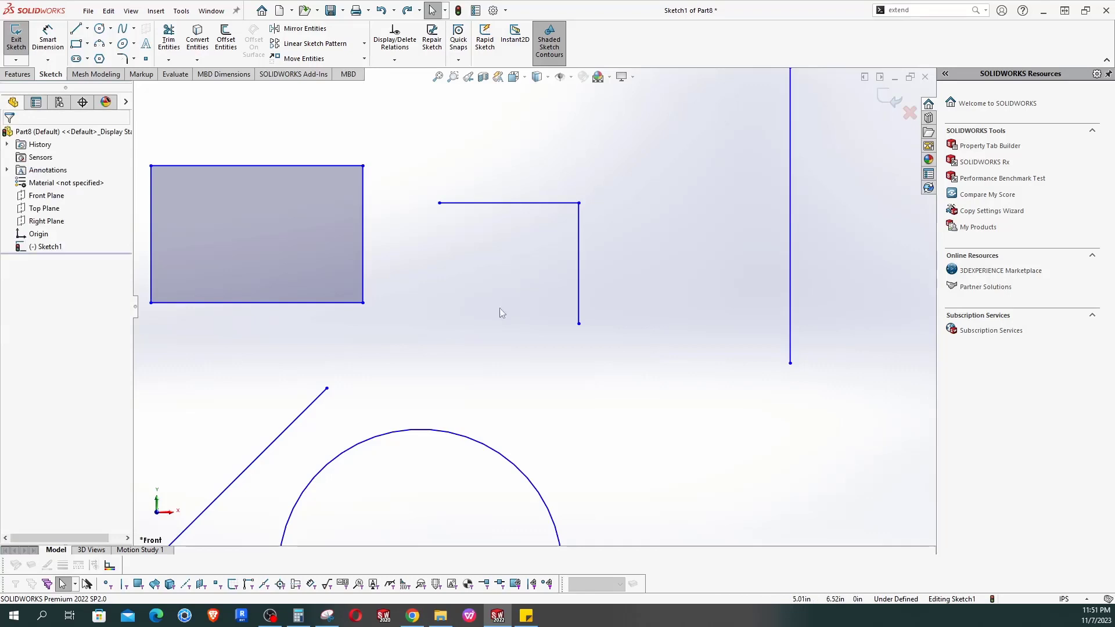
Examine the merged corner point of the two short lines and its point properties up close.
click(579, 203)
click(565, 207)
click(579, 203)
scroll(529, 229, down, 3)
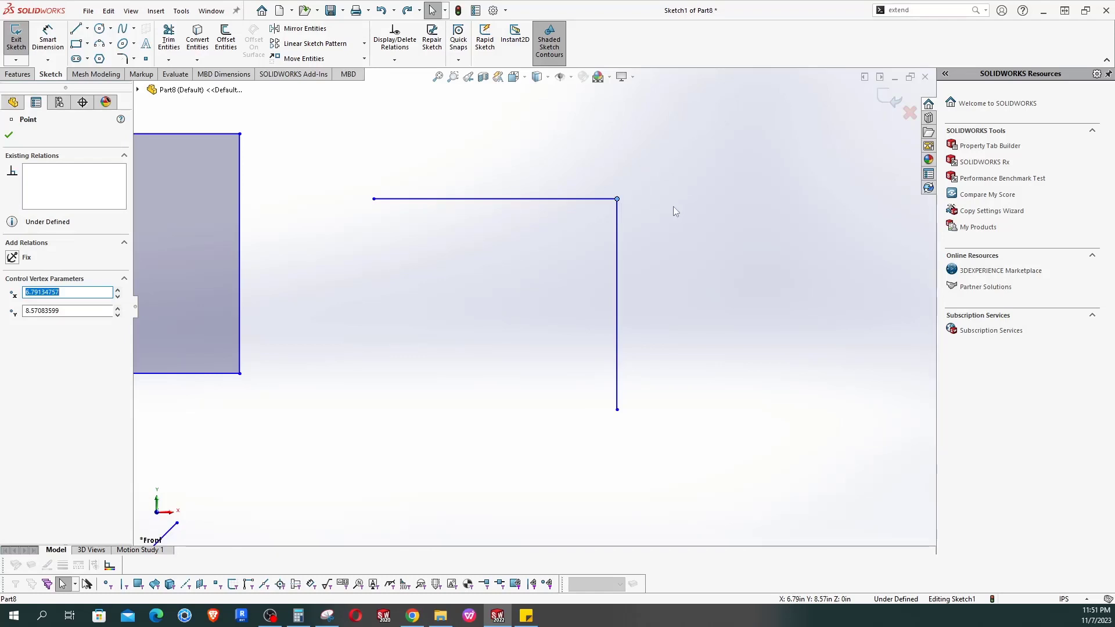
click(705, 227)
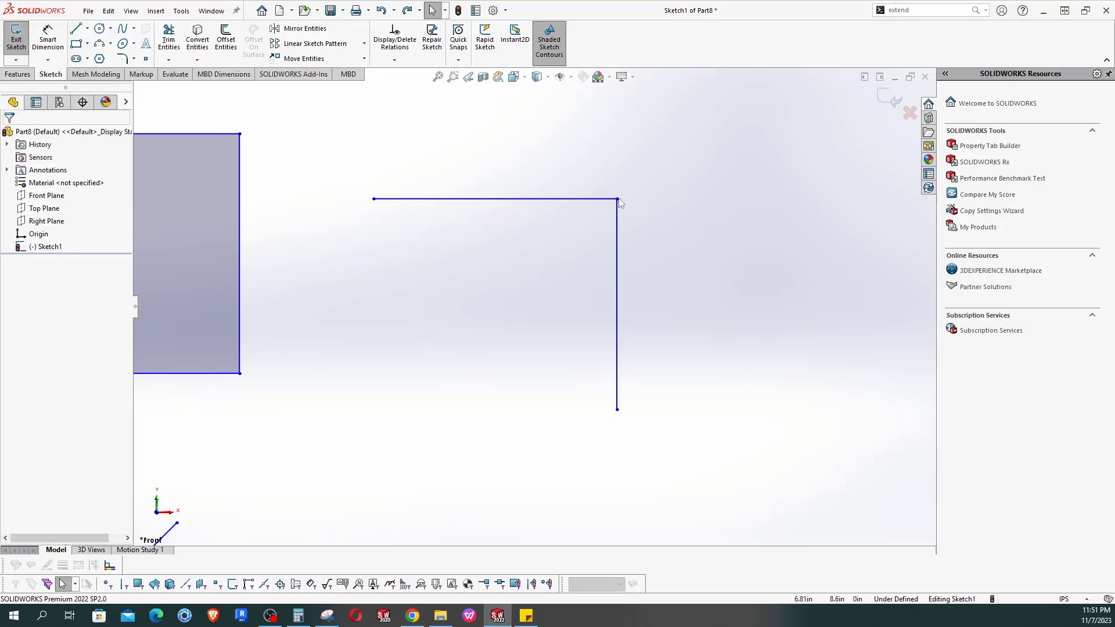
click(617, 199)
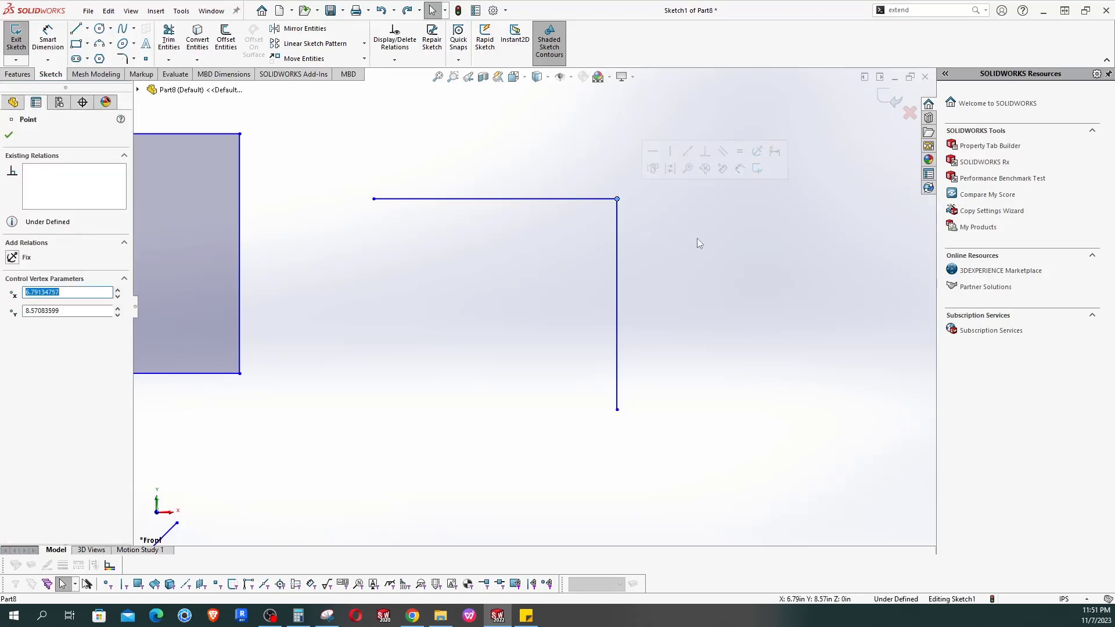
click(667, 239)
key(z)
scroll(633, 250, down, 3)
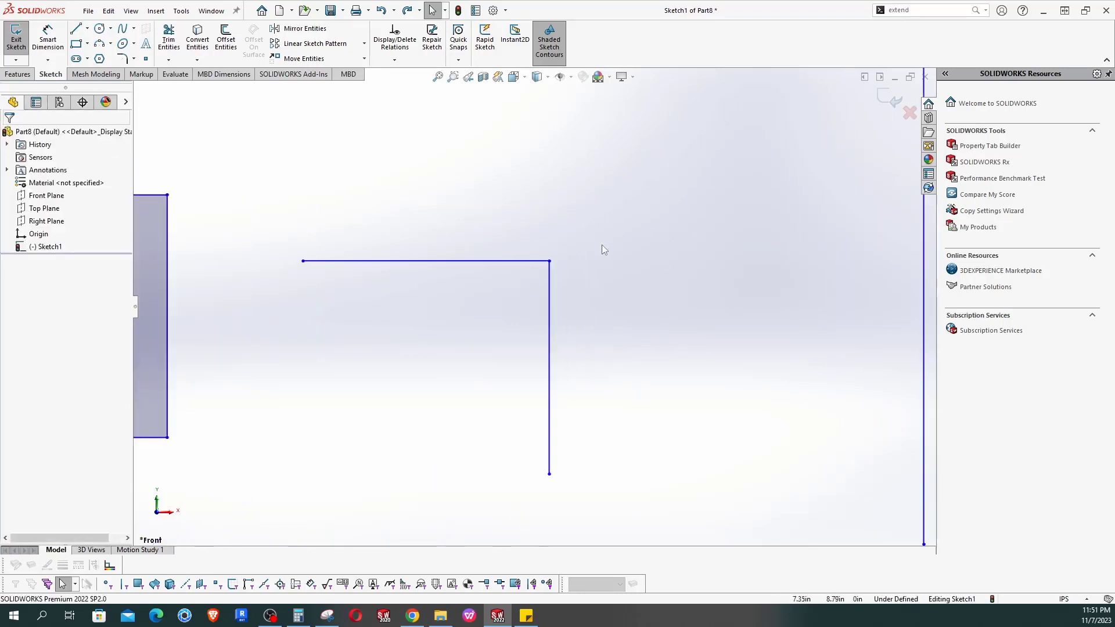
click(552, 262)
click(624, 297)
key(z)
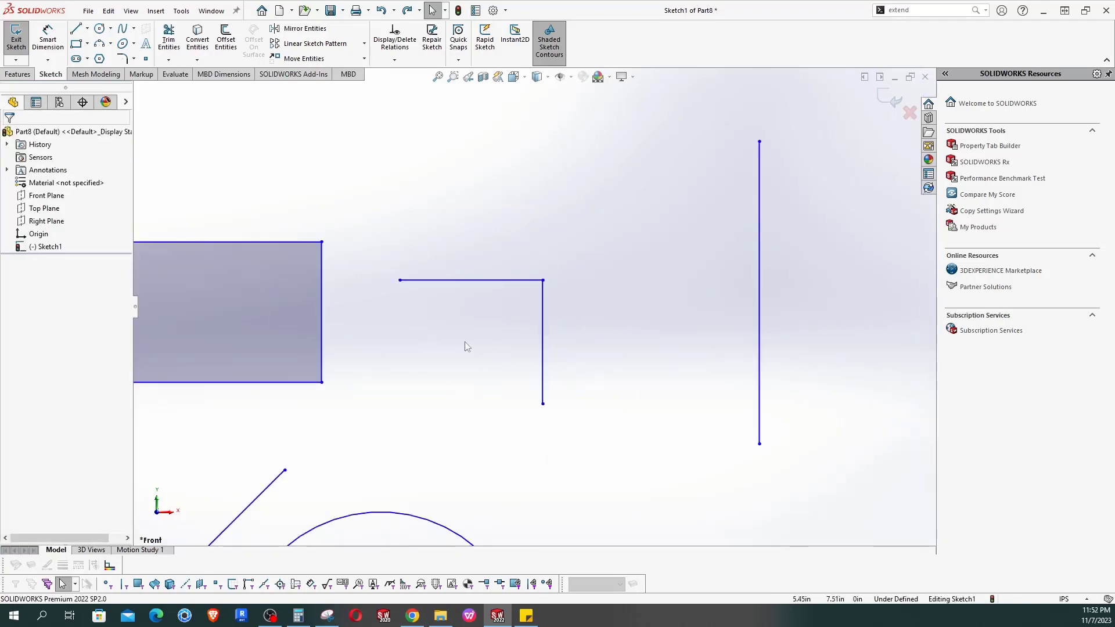
Offset the long vertical line by 2 in bi-directionally, with dimensions added.
scroll(521, 311, up, 2)
scroll(729, 286, down, 3)
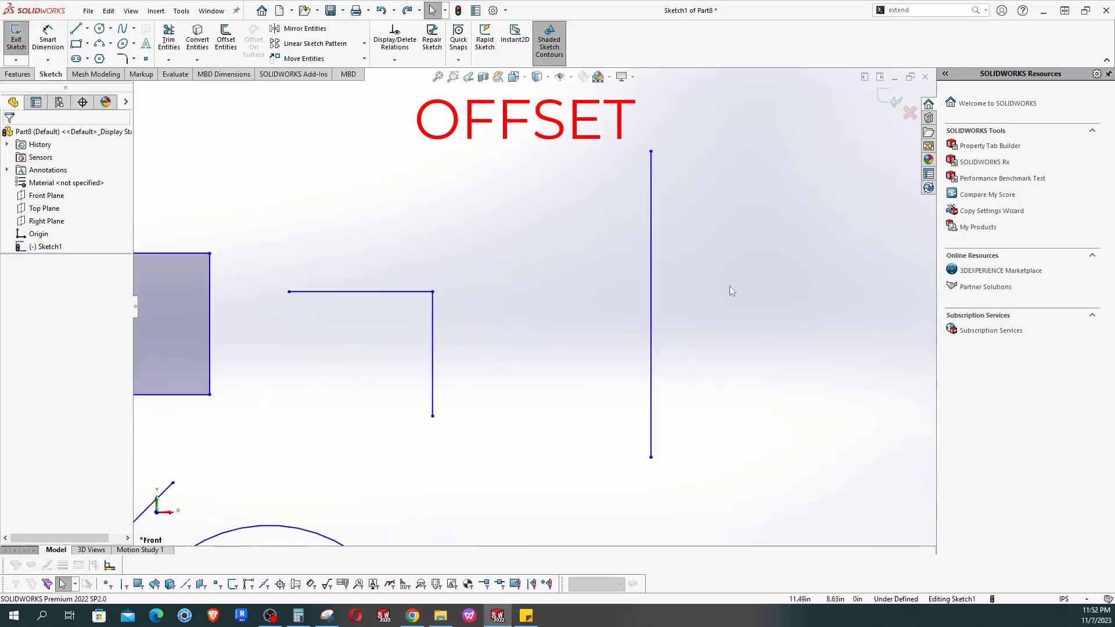
drag(788, 289, 605, 263)
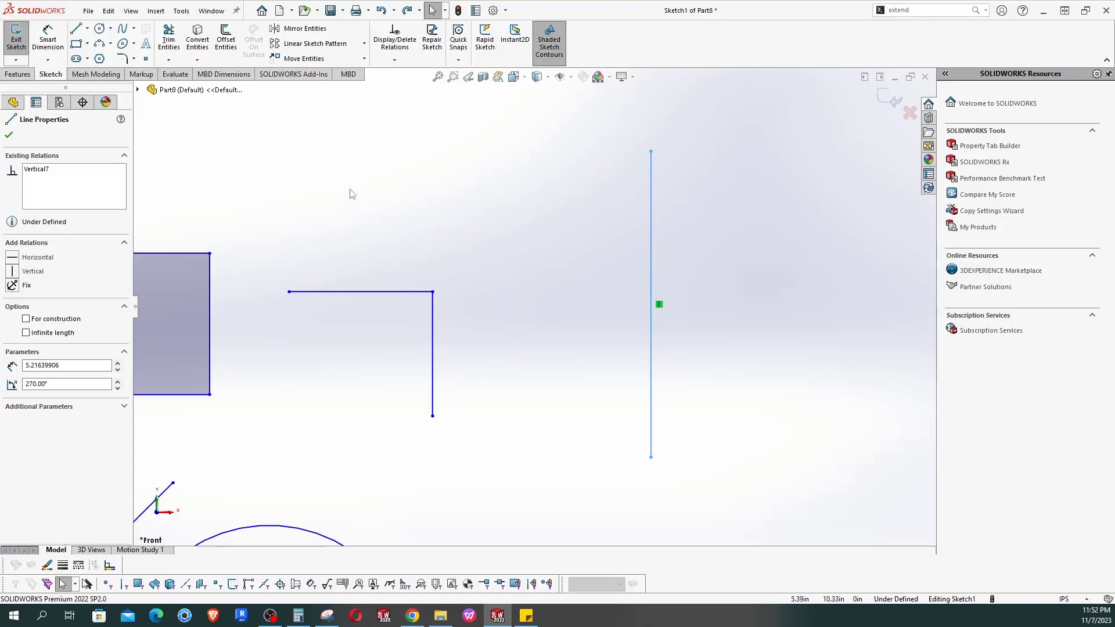
click(231, 53)
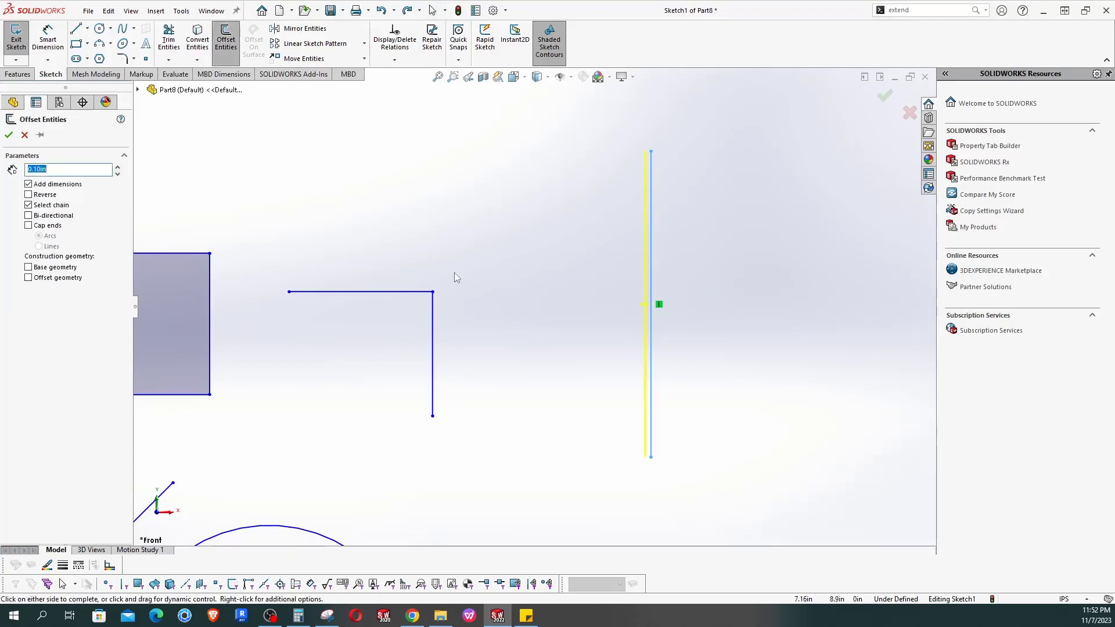
text(2)
key(Return)
click(28, 195)
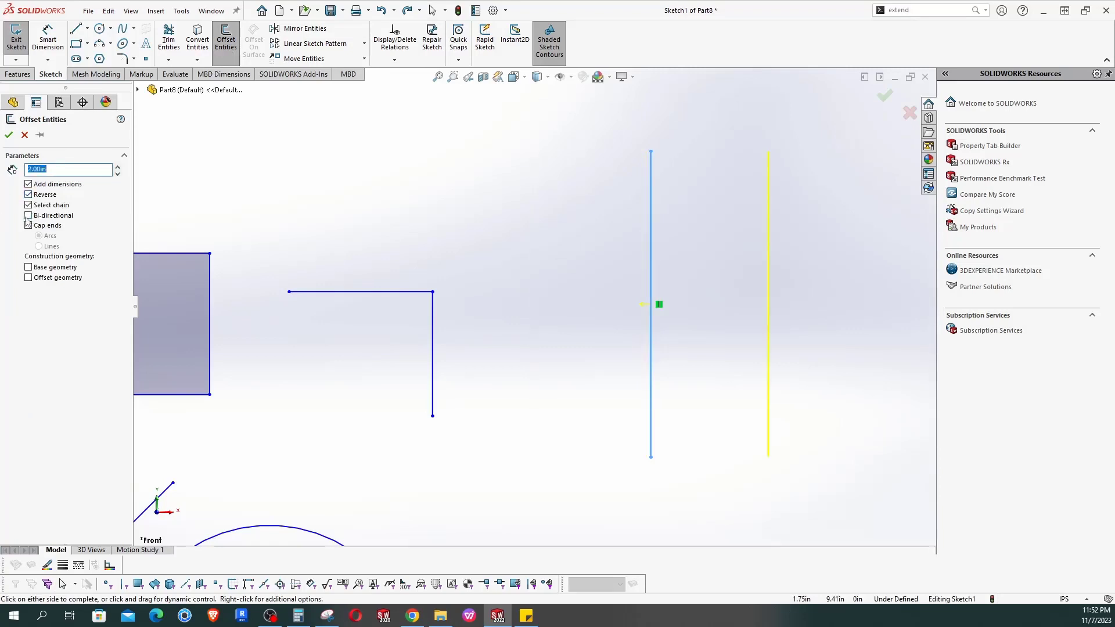
click(28, 216)
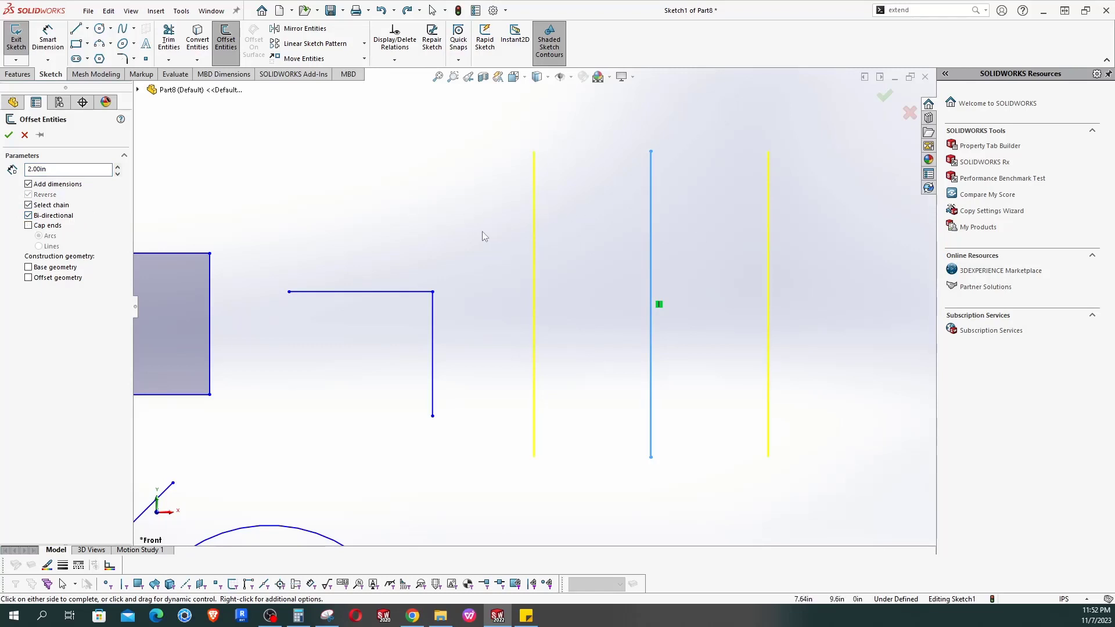
click(8, 135)
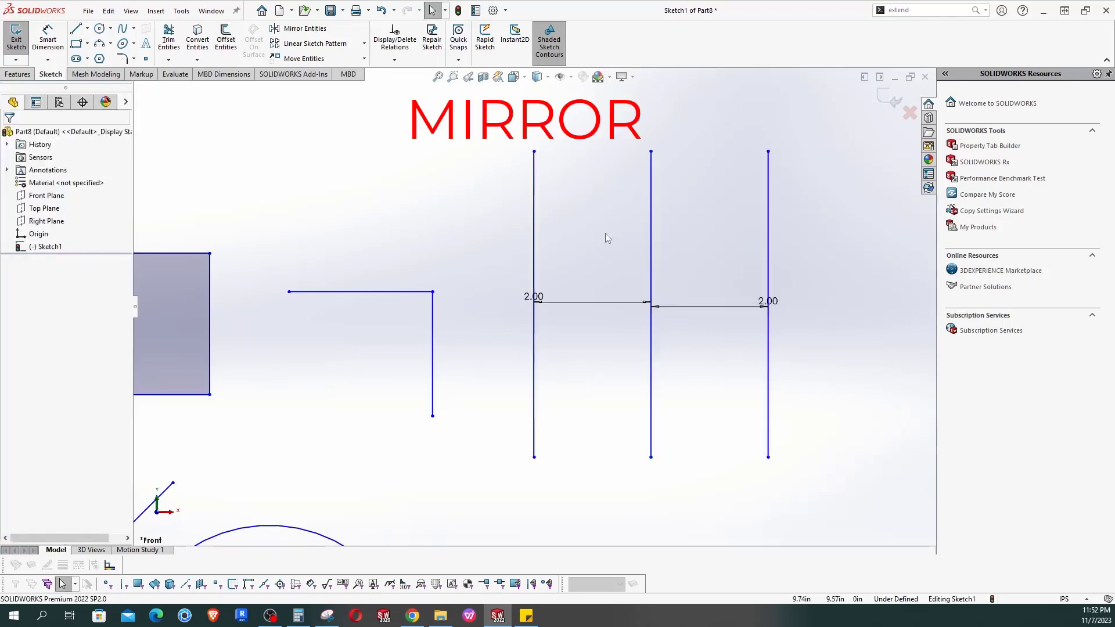
Sketch a circle with a radius of about 1.1 in above the rectangle and the L-shaped lines.
scroll(553, 261, up, 9)
scroll(575, 350, down, 2)
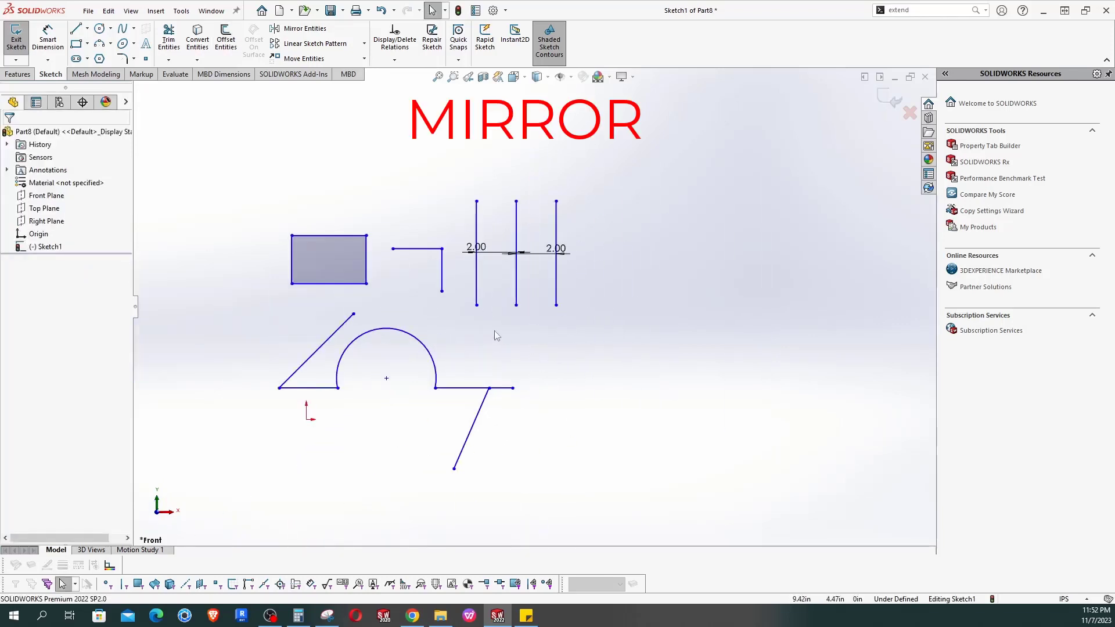
click(99, 28)
click(393, 129)
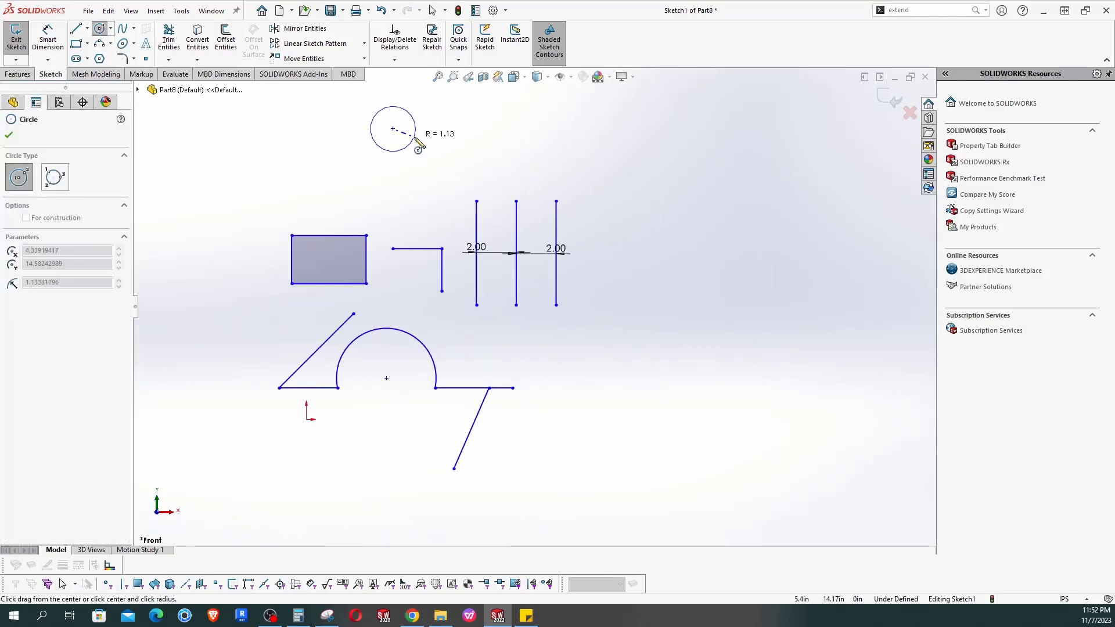
click(417, 139)
key(Escape)
Sketch a second circle with a radius of about 1.2 in to the upper right of the first circle.
scroll(481, 220, down, 3)
scroll(480, 223, down, 2)
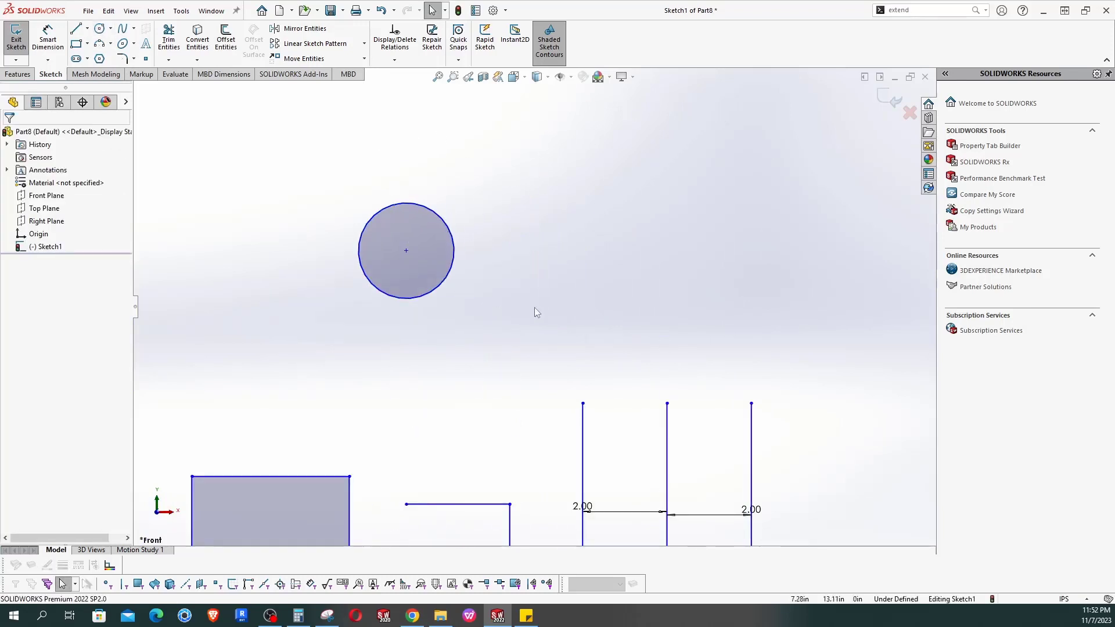
click(100, 28)
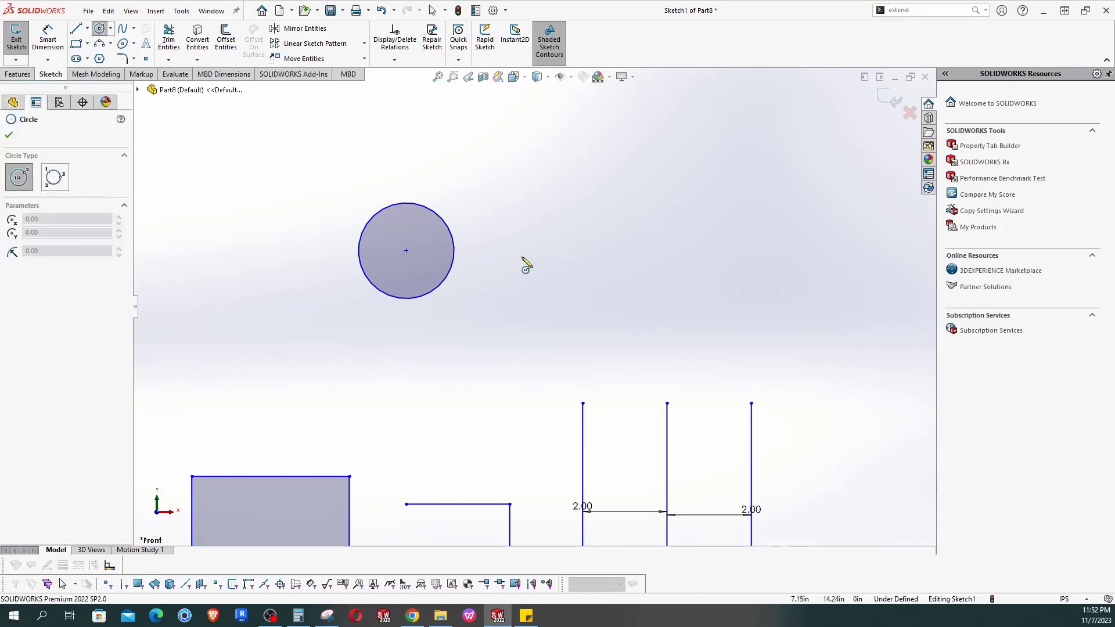
click(534, 226)
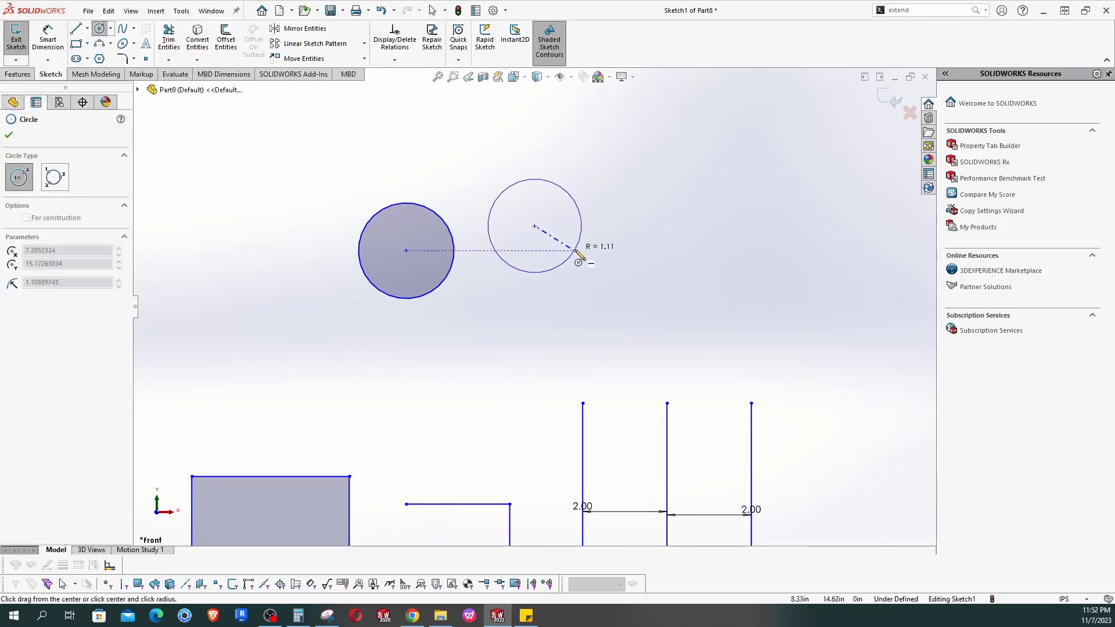
click(579, 248)
key(Escape)
Sketch a vertical diameter line across the second circle and trim away the circle's right half.
click(76, 29)
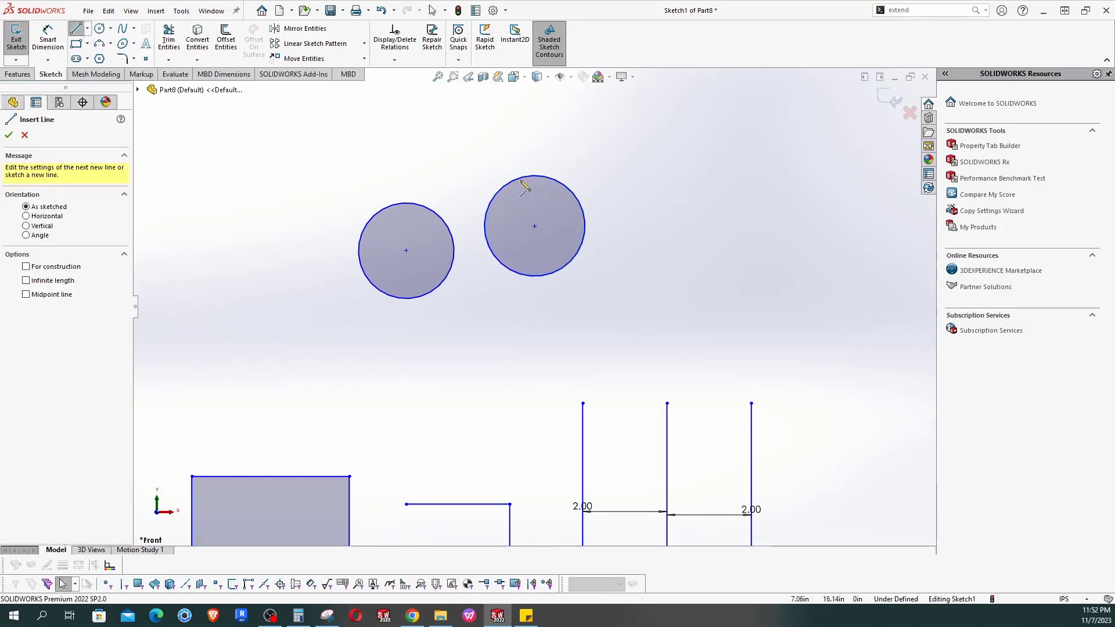
click(535, 176)
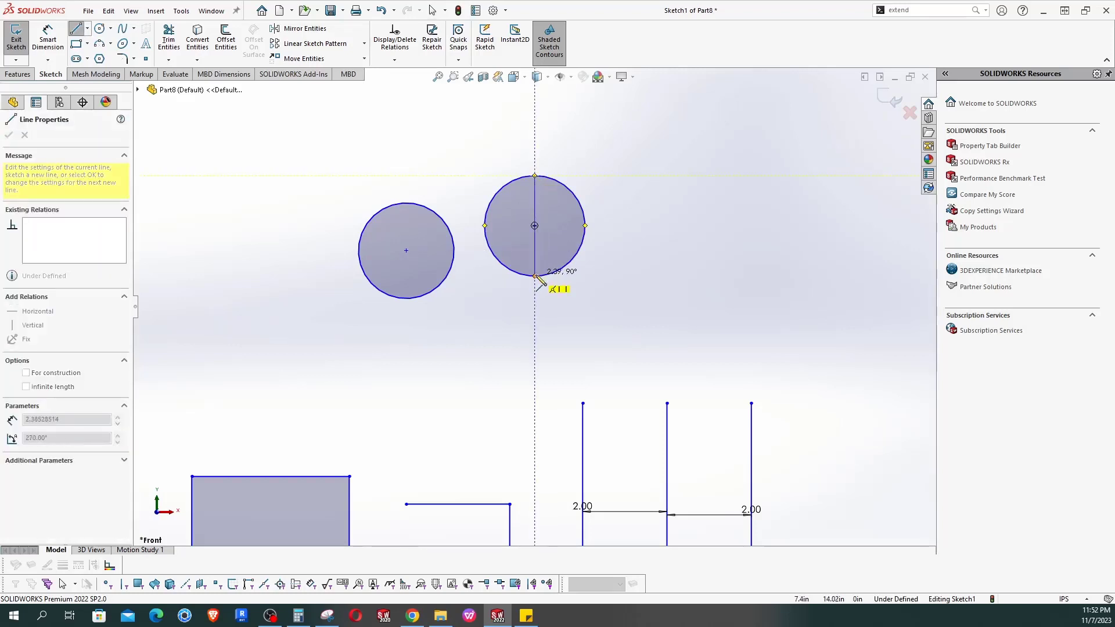
click(534, 276)
key(Escape)
click(168, 36)
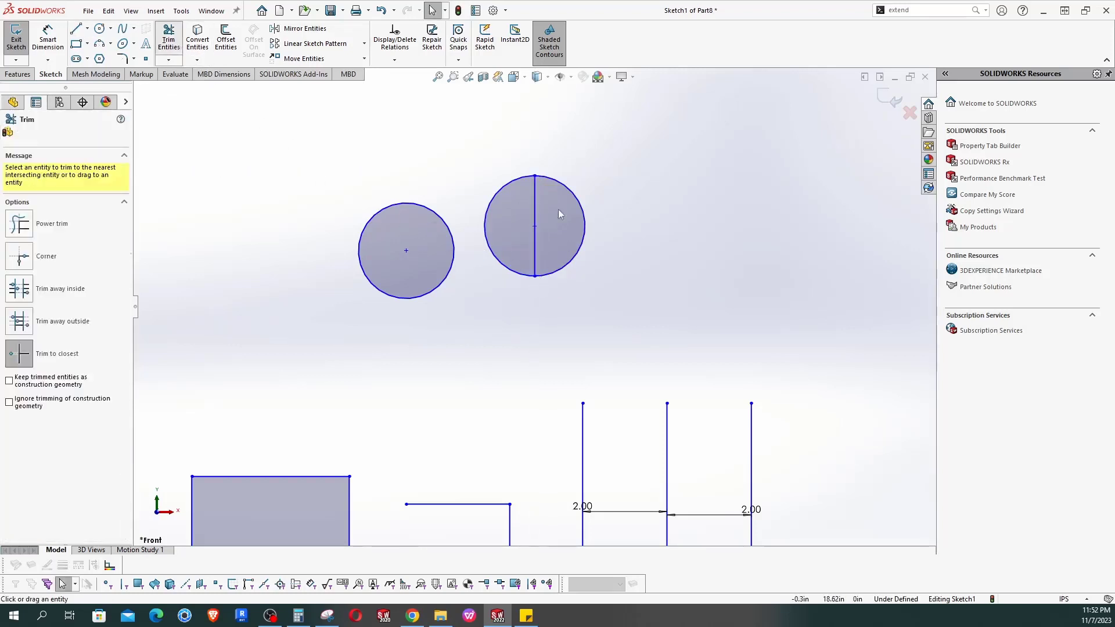
click(585, 227)
key(Escape)
Sketch a separate vertical line just right of the half circle, extending above and below it.
scroll(629, 243, up, 3)
scroll(633, 239, down, 3)
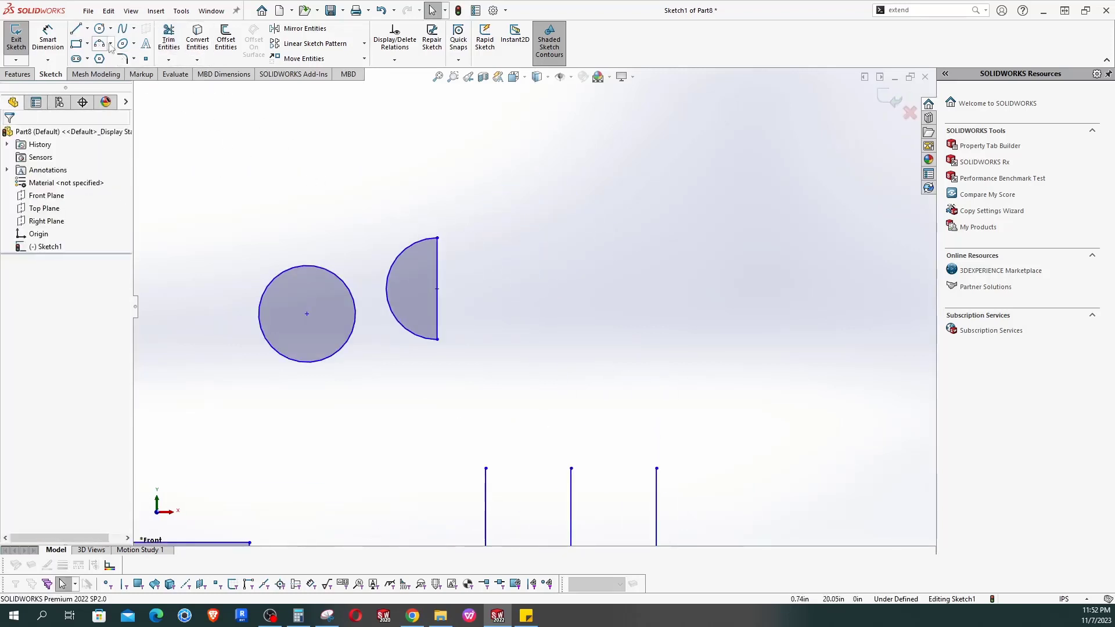
click(76, 30)
key(Escape)
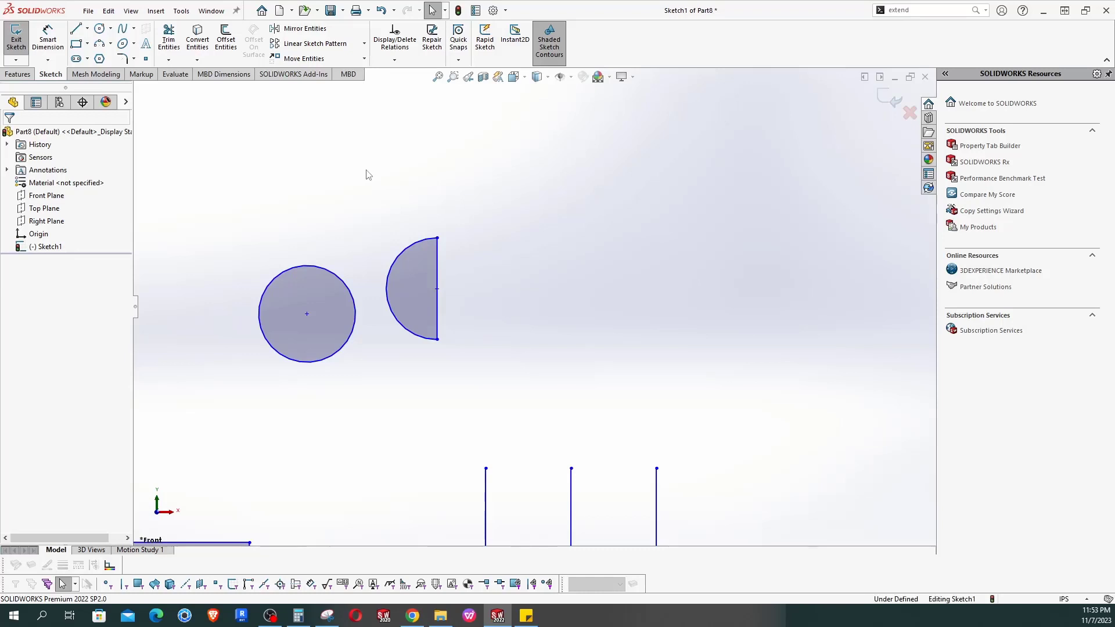
click(76, 29)
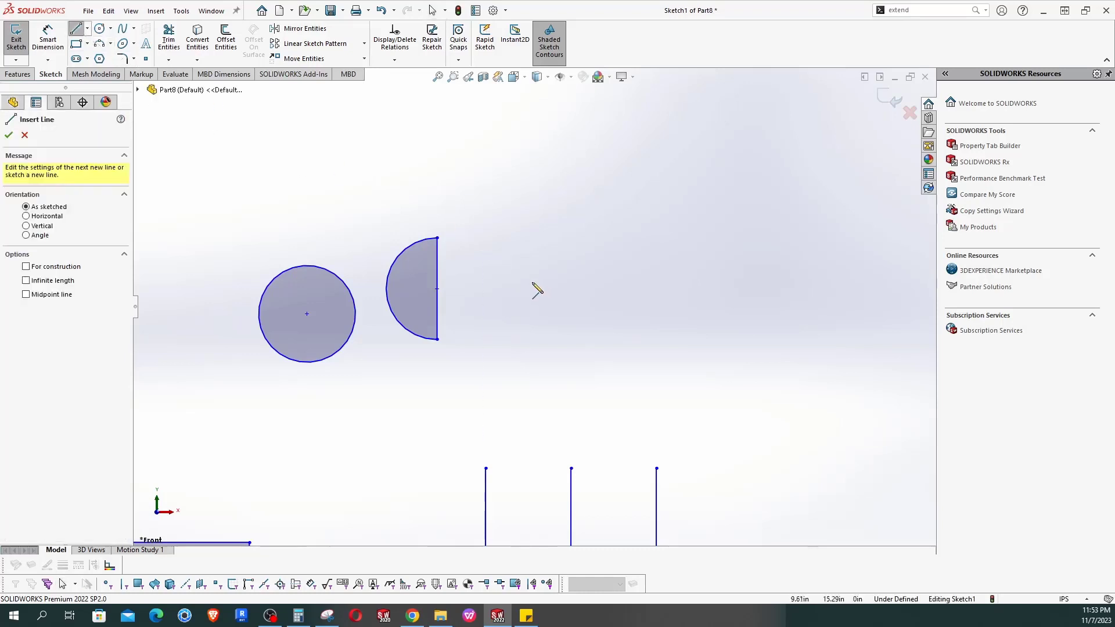
click(487, 186)
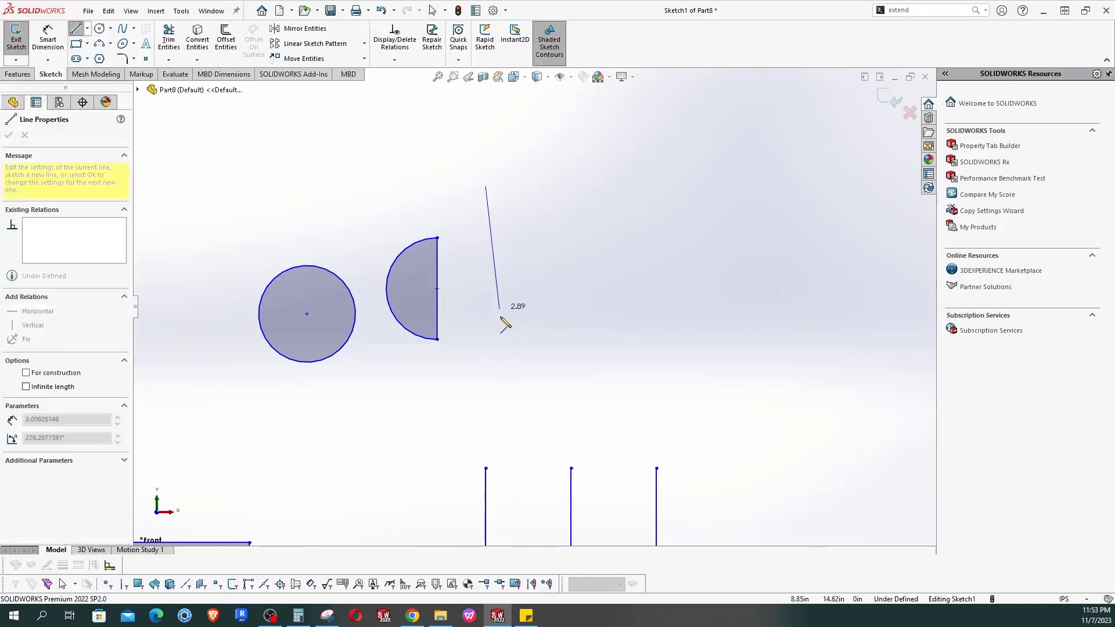
click(486, 368)
key(Escape)
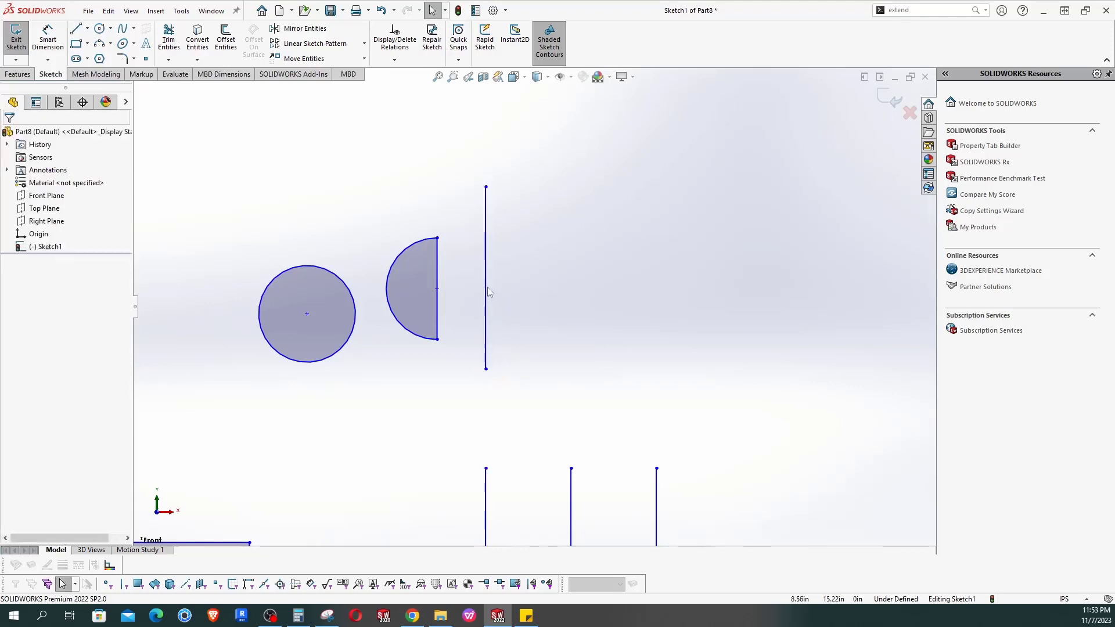
Mirror the half circle about the separate vertical line, keeping the original with the Copy option.
click(486, 287)
click(568, 320)
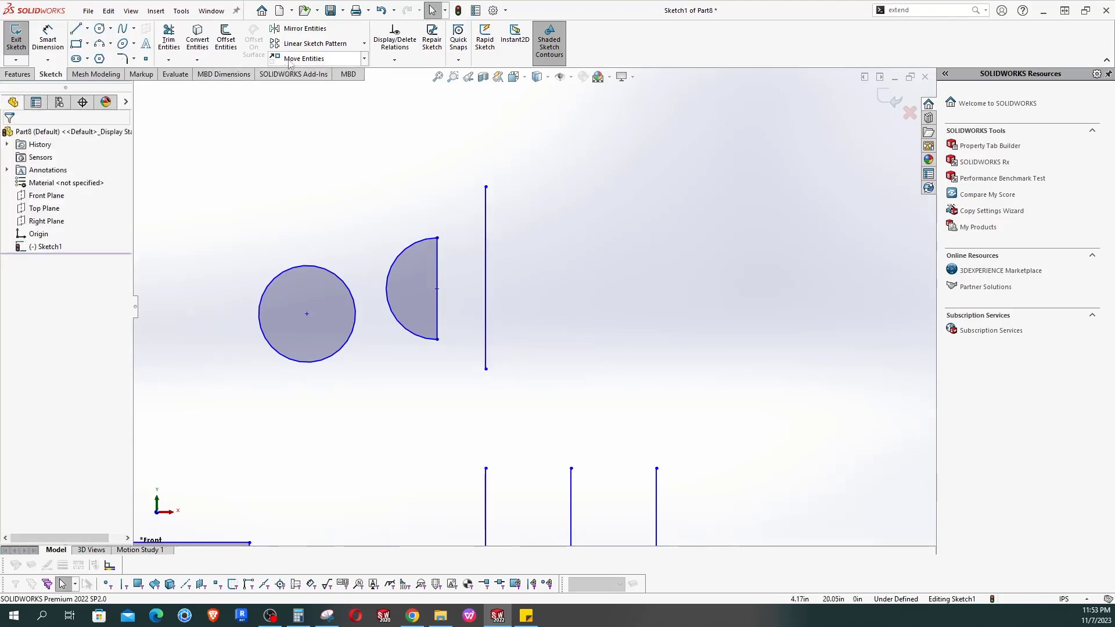
click(304, 28)
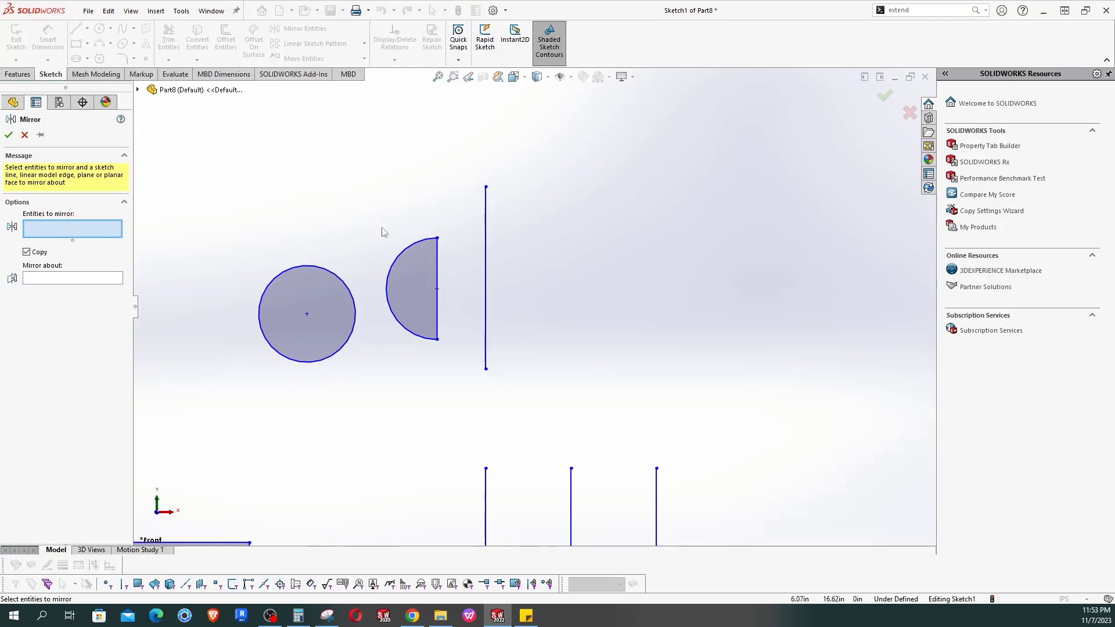
drag(374, 192, 457, 397)
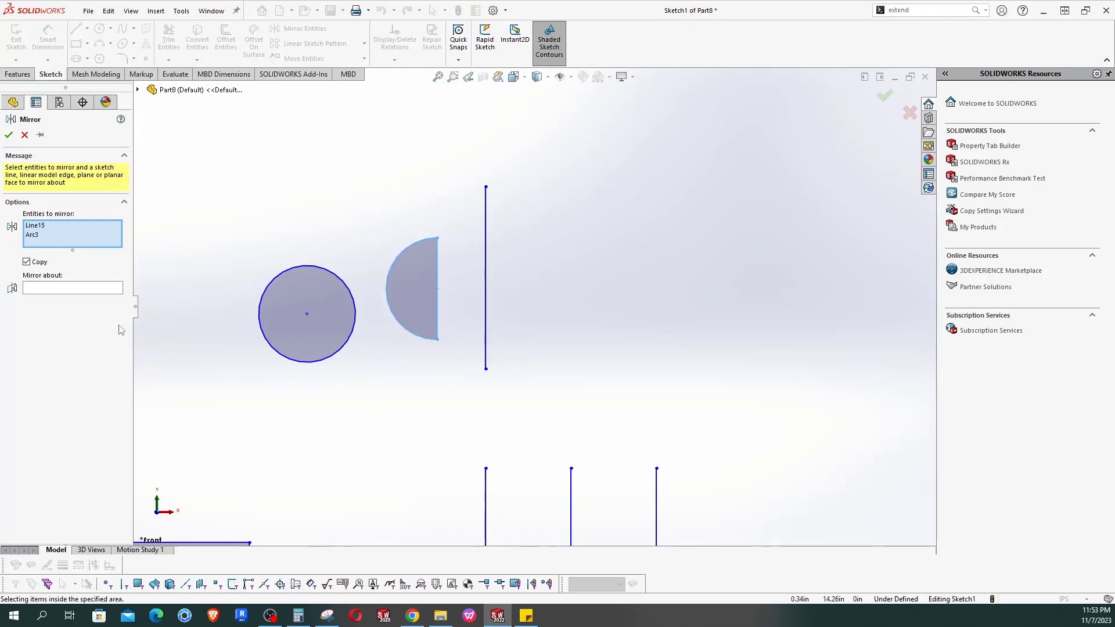
click(68, 291)
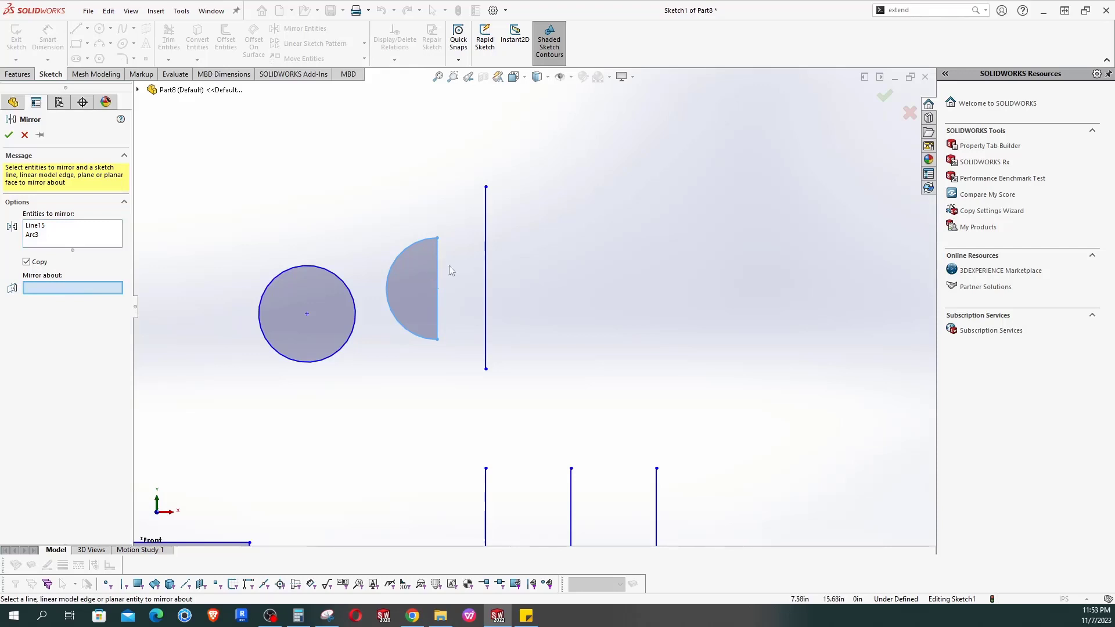
click(486, 242)
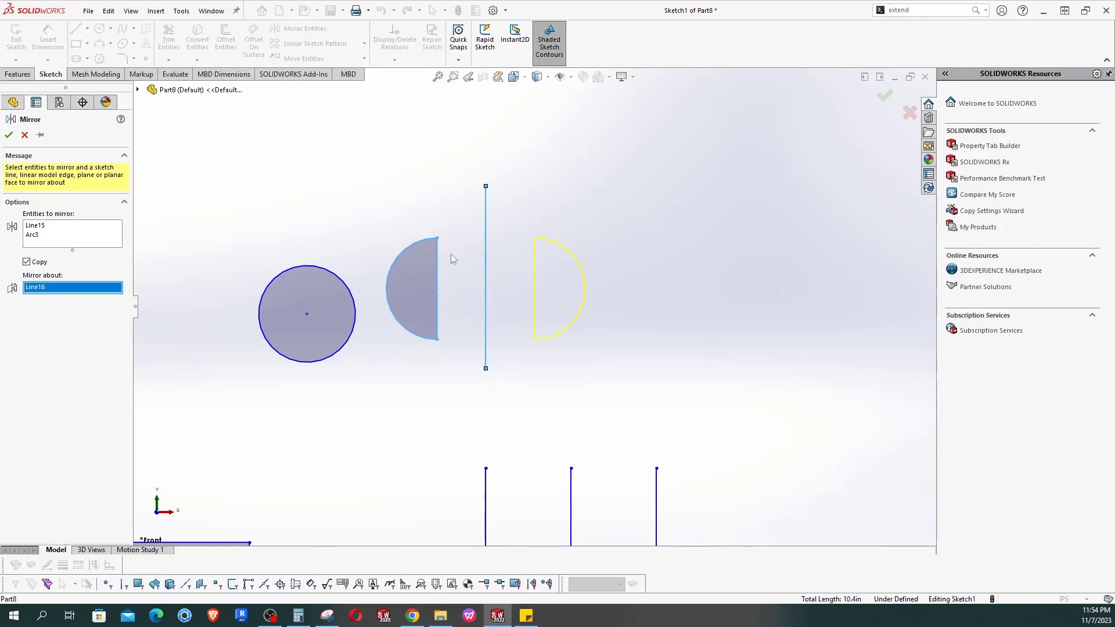
click(9, 135)
Undo the mirrored copy of the half circle.
drag(452, 215, 379, 388)
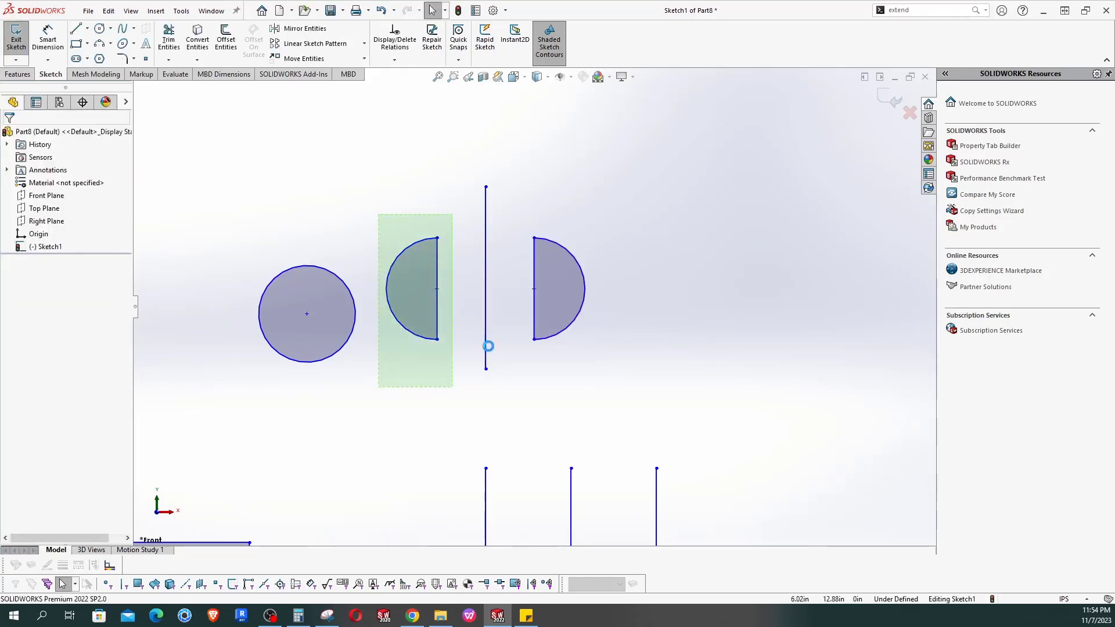
key(ctrl+z)
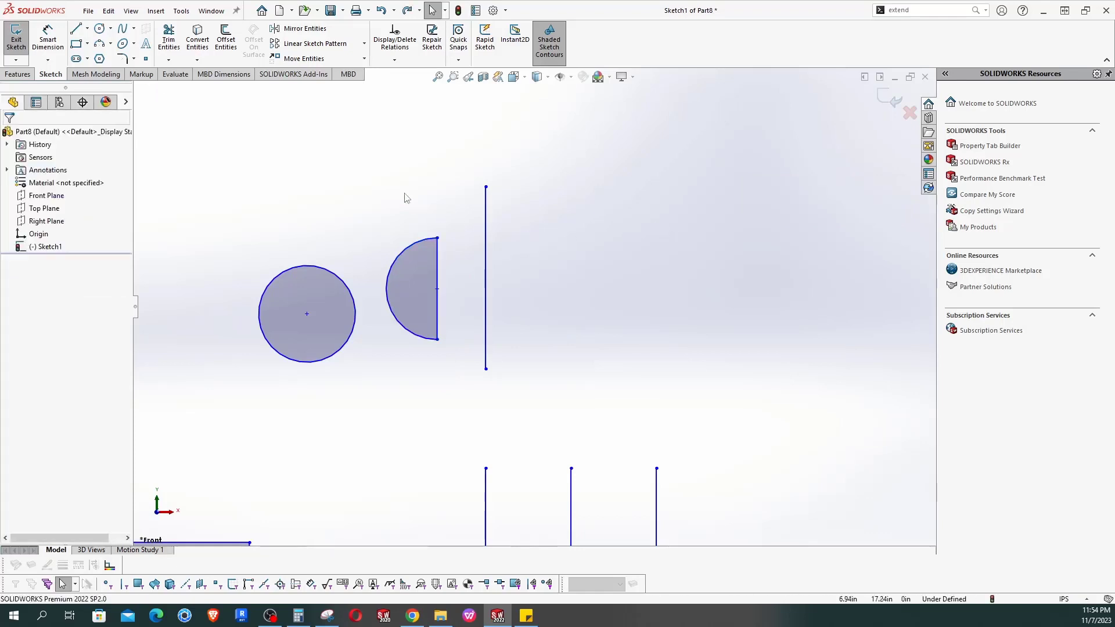
drag(379, 162, 455, 369)
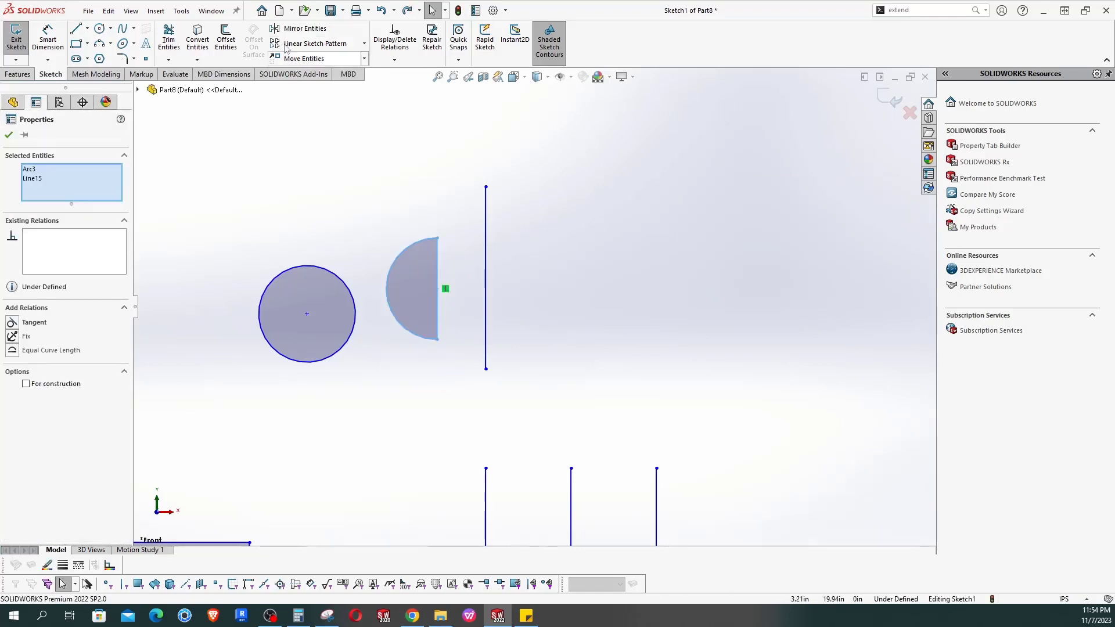
key(ctrl+y)
key(ctrl+z)
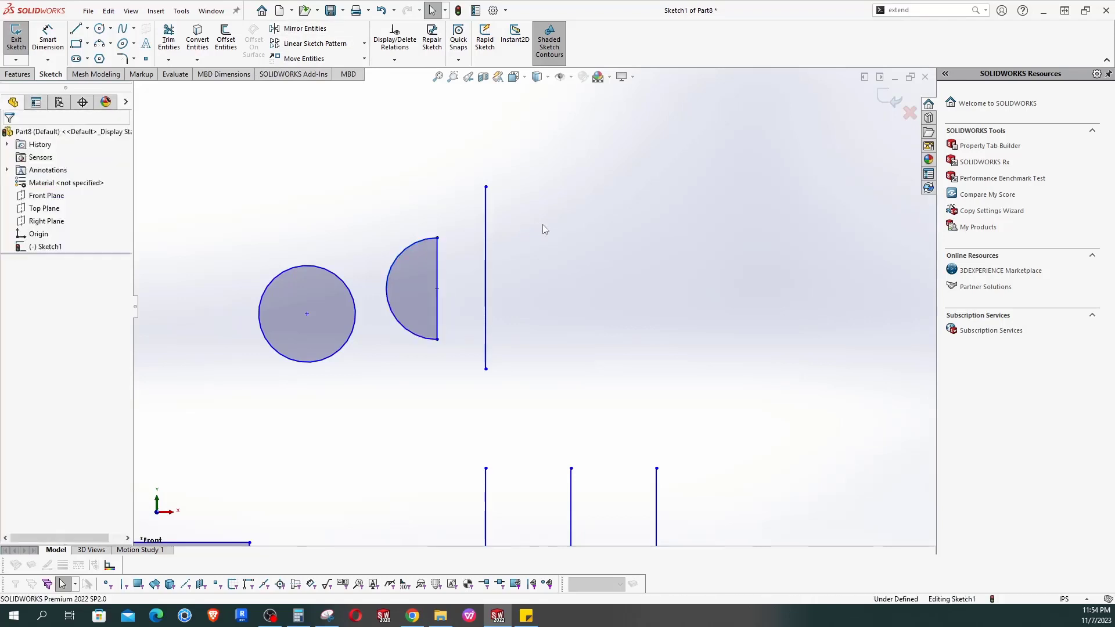
Mirror the half circle about the vertical line with the Copy option off, so the original is not kept.
click(302, 28)
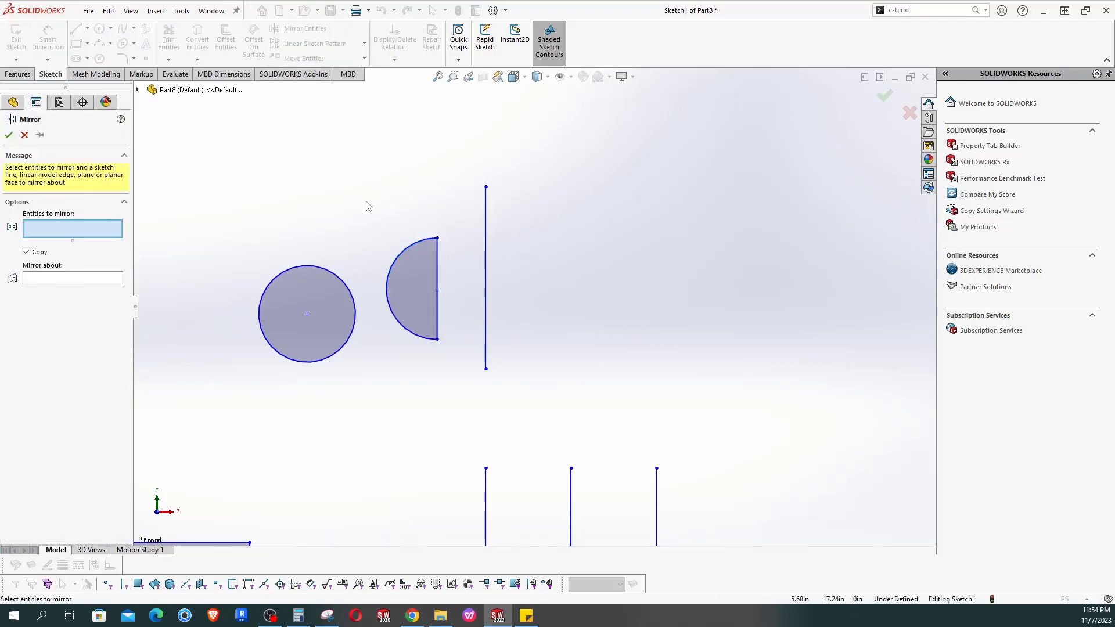
drag(364, 201, 456, 384)
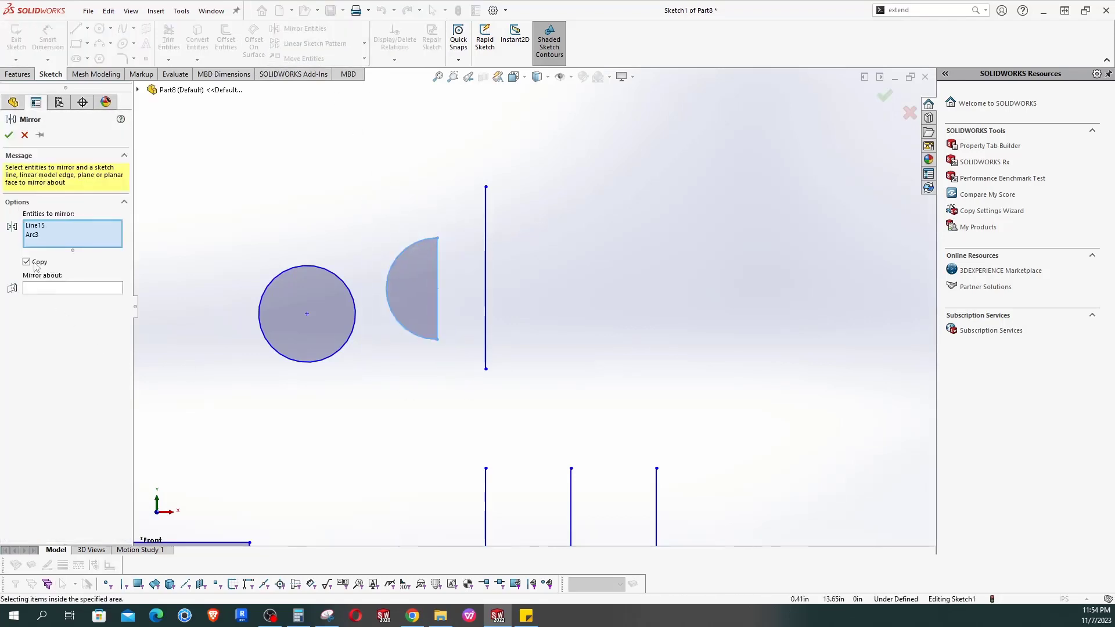
click(54, 289)
click(486, 270)
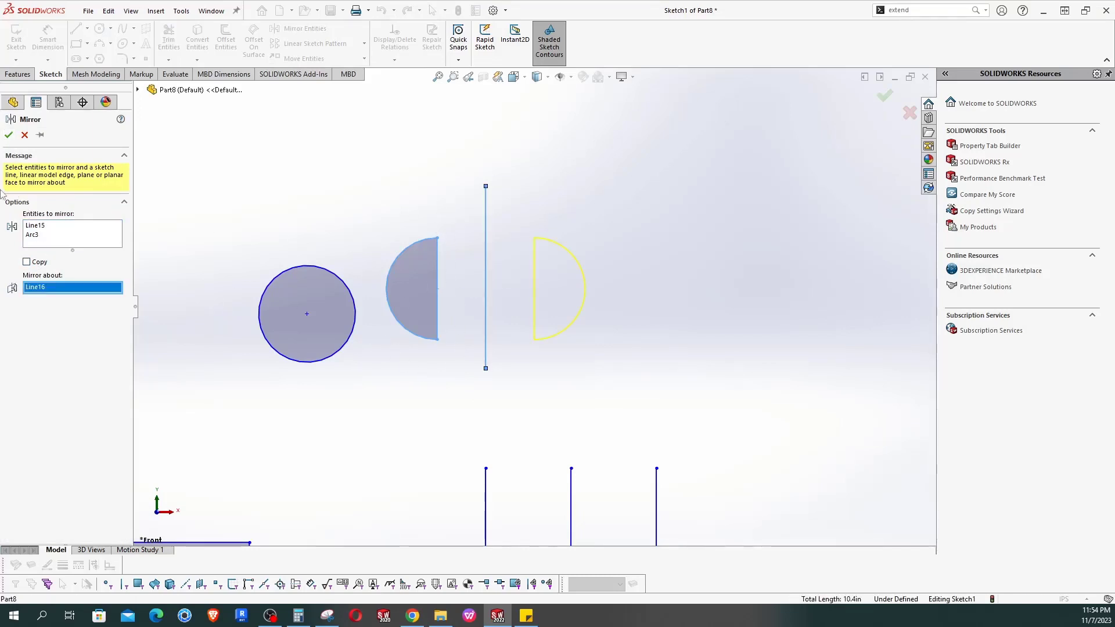
click(9, 135)
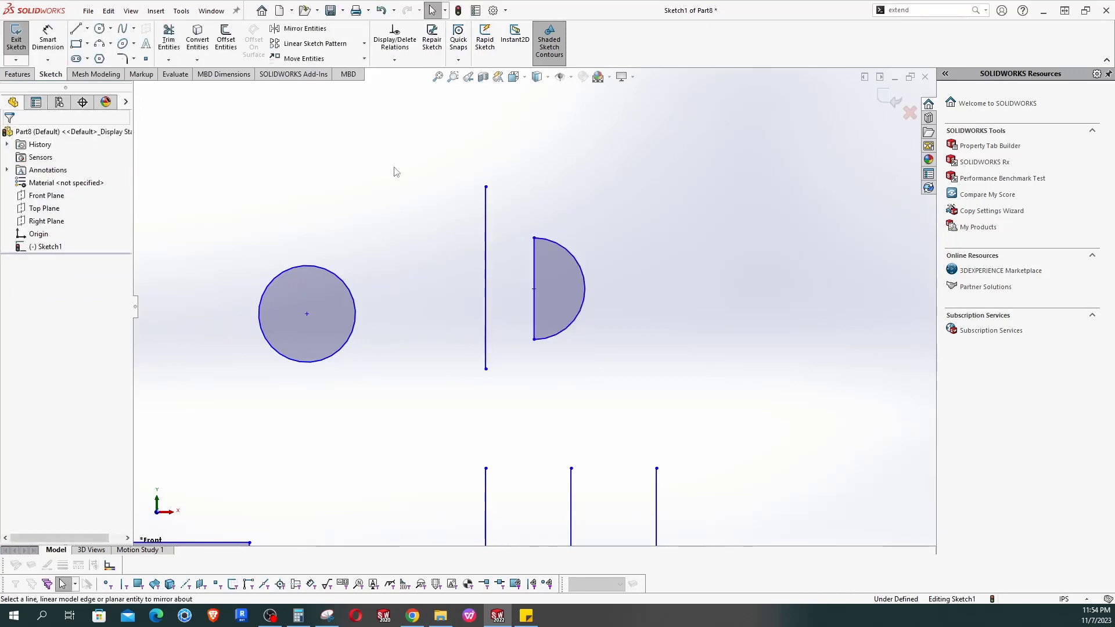
Sketch a small circle in the empty area well to the right of the mirrored half circle.
scroll(636, 312, up, 5)
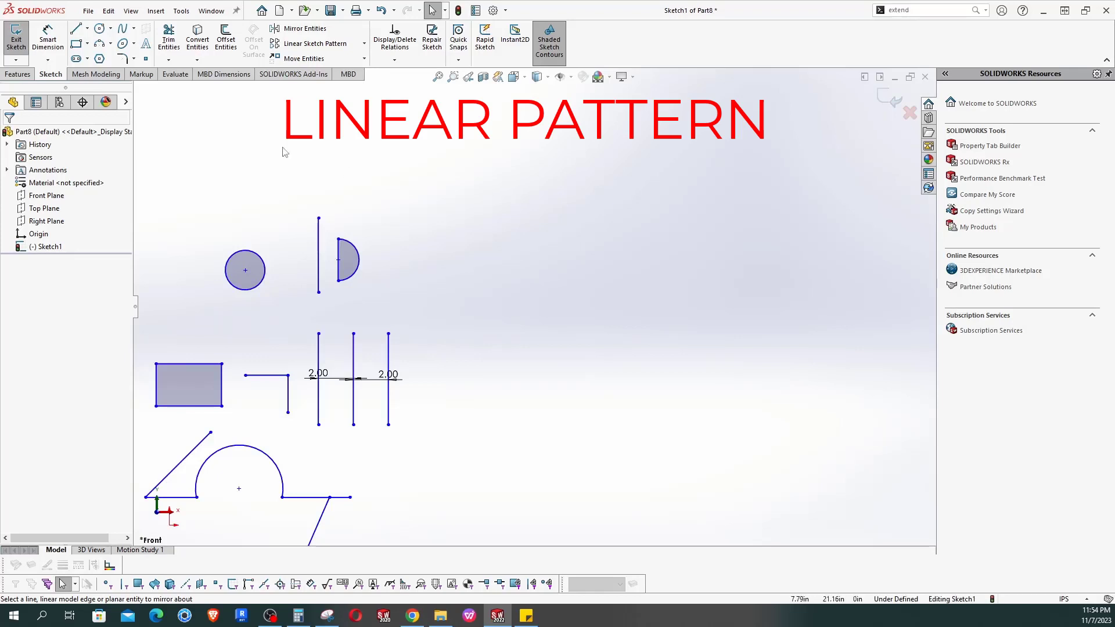
click(100, 29)
click(588, 303)
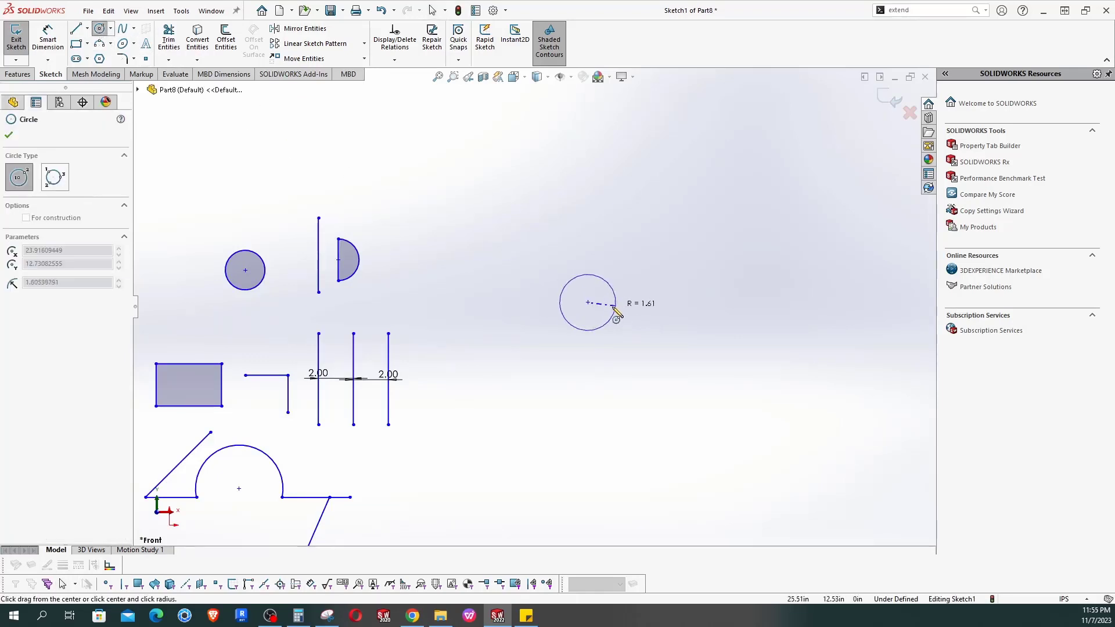
click(601, 306)
key(Escape)
scroll(657, 292, down, 3)
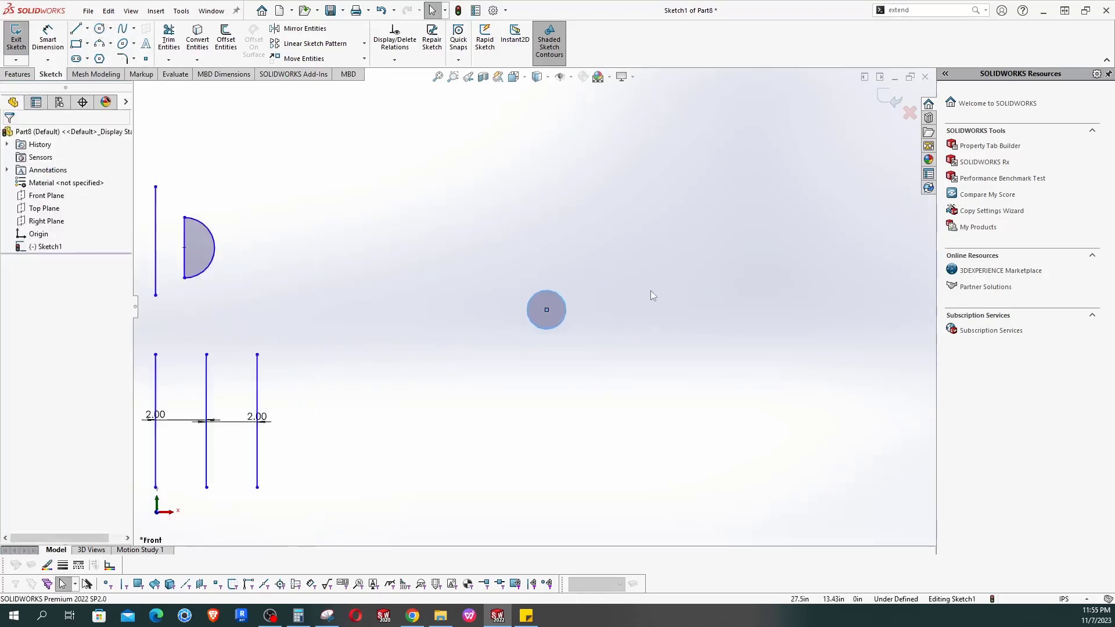
scroll(530, 313, up, 4)
scroll(616, 313, down, 2)
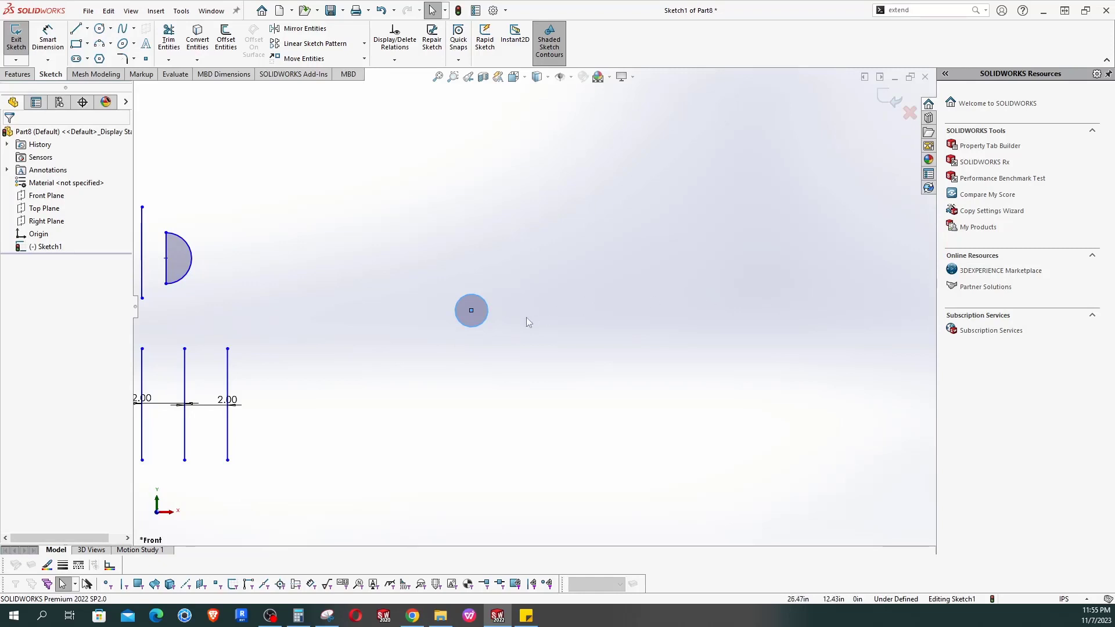
key(Escape)
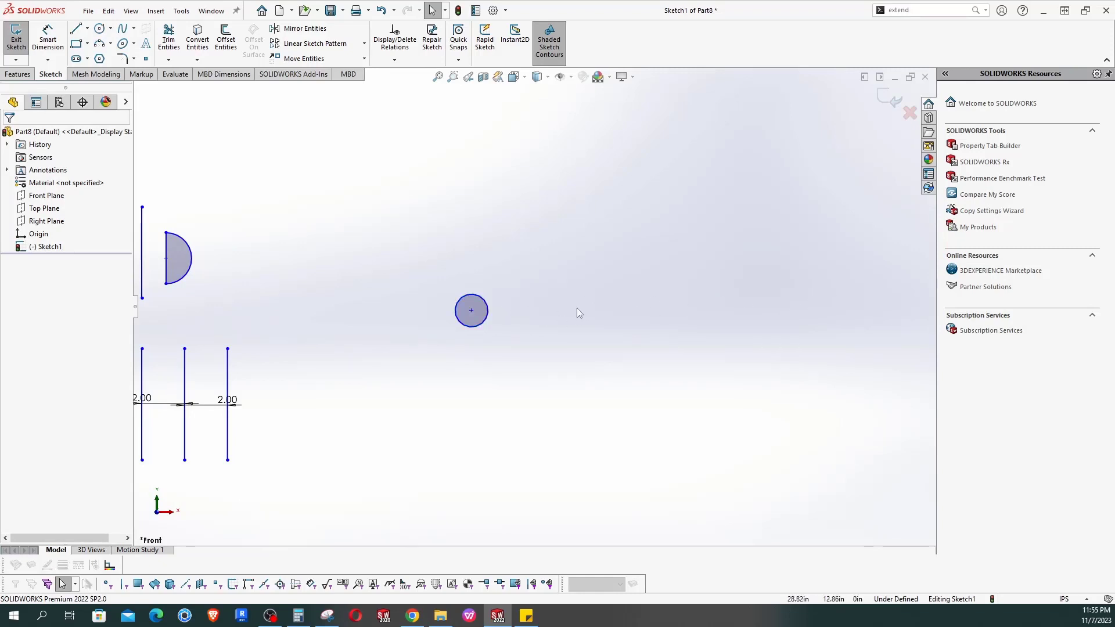
Sketch two more circles in a horizontal row right of the small circle, the nearer with a radius of about 0.72 in.
scroll(537, 265, up, 3)
scroll(507, 277, down, 3)
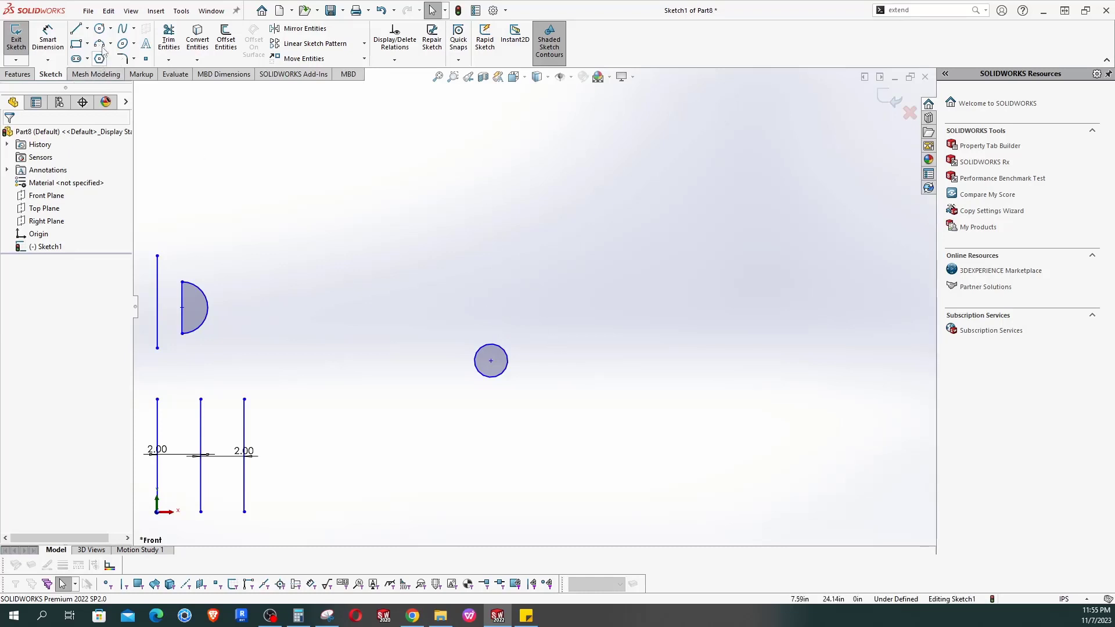
click(99, 29)
click(532, 360)
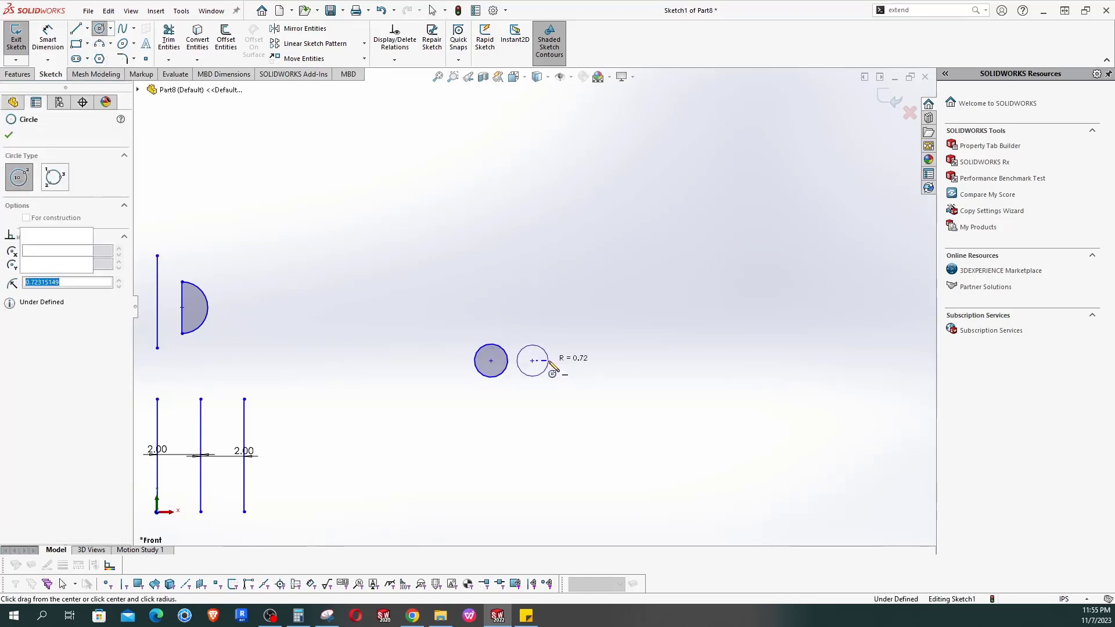
click(548, 361)
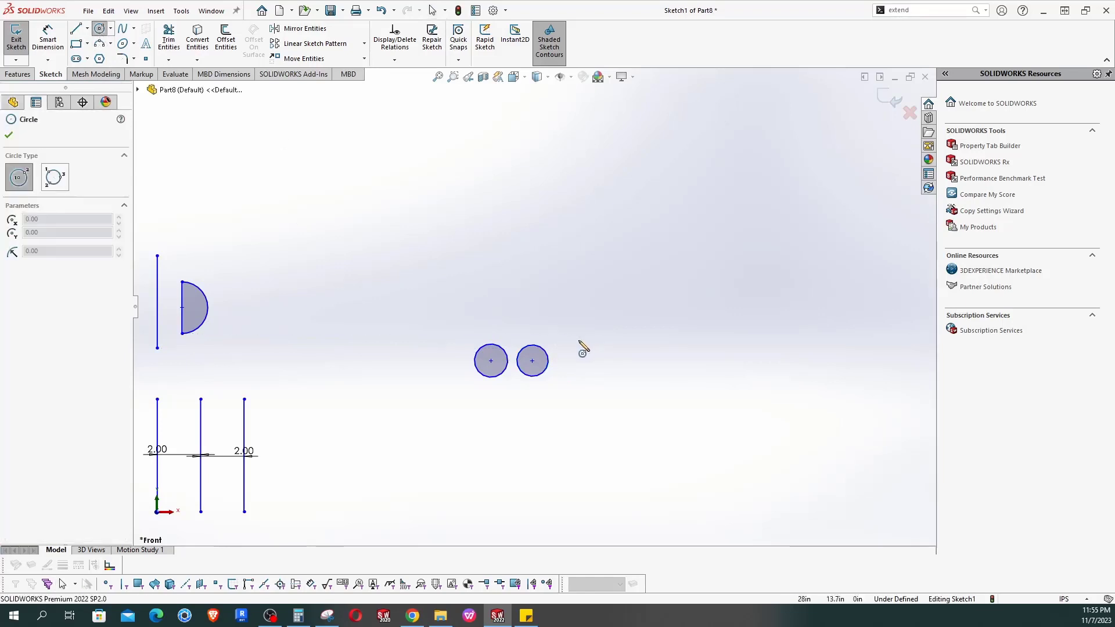
click(574, 361)
click(592, 361)
key(Escape)
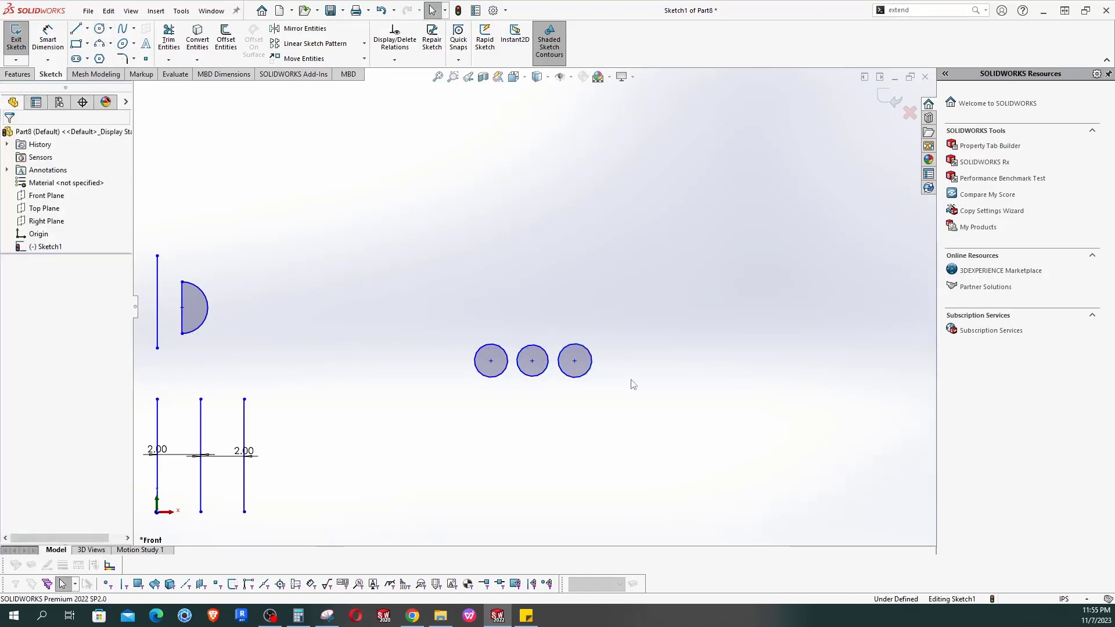
Dimension the distance between the centers of the first and second circles in the row as 2 in.
scroll(543, 355, down, 4)
key(d)
click(411, 360)
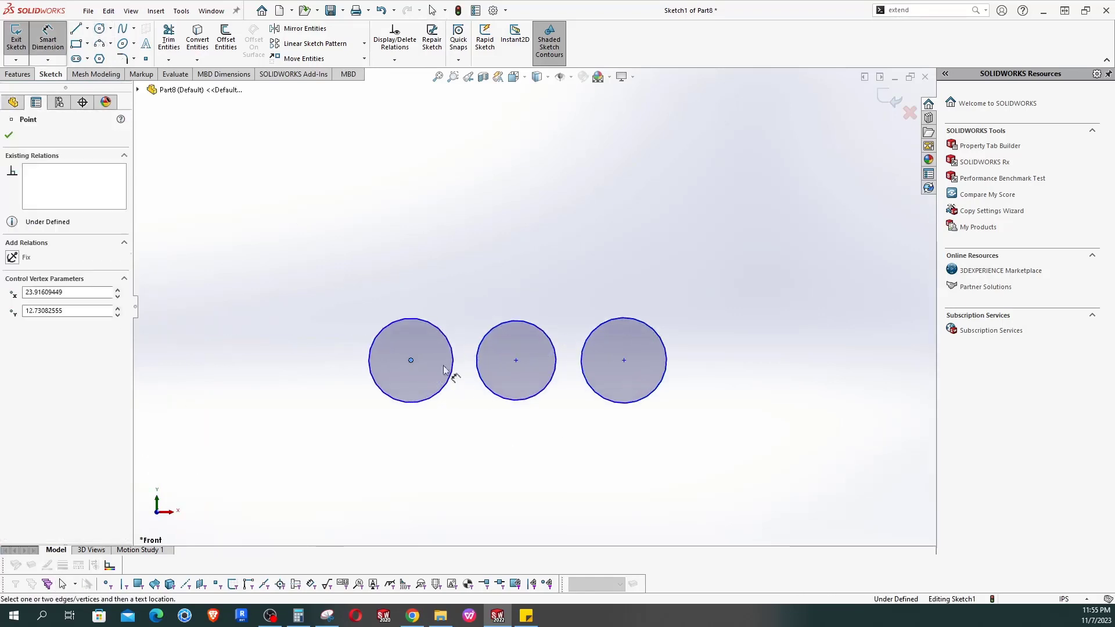
click(516, 360)
click(464, 273)
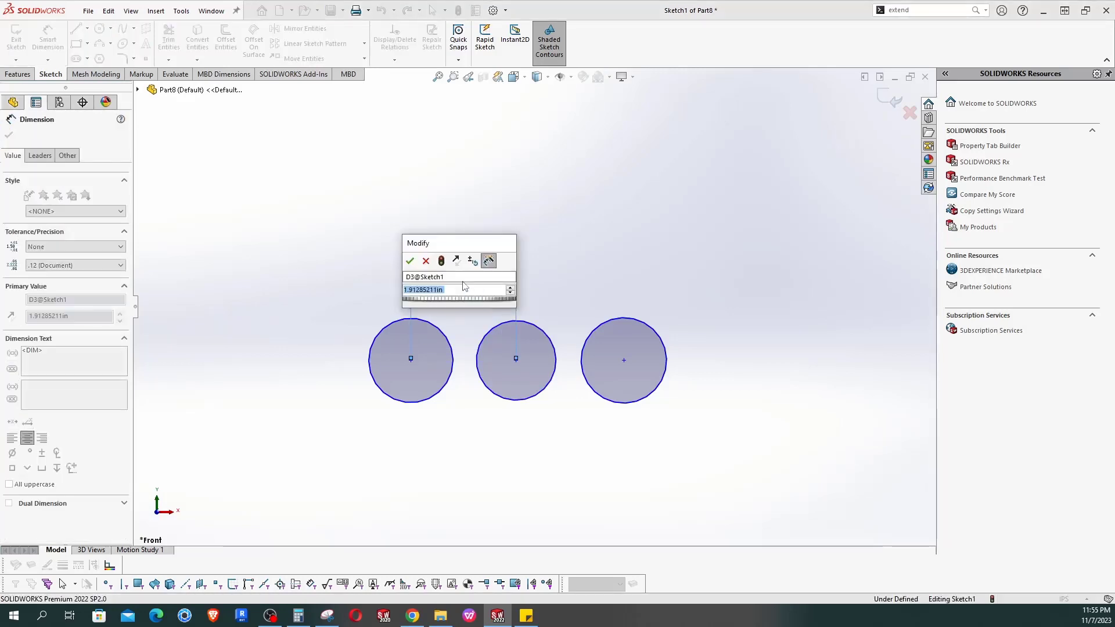
text(2)
key(Return)
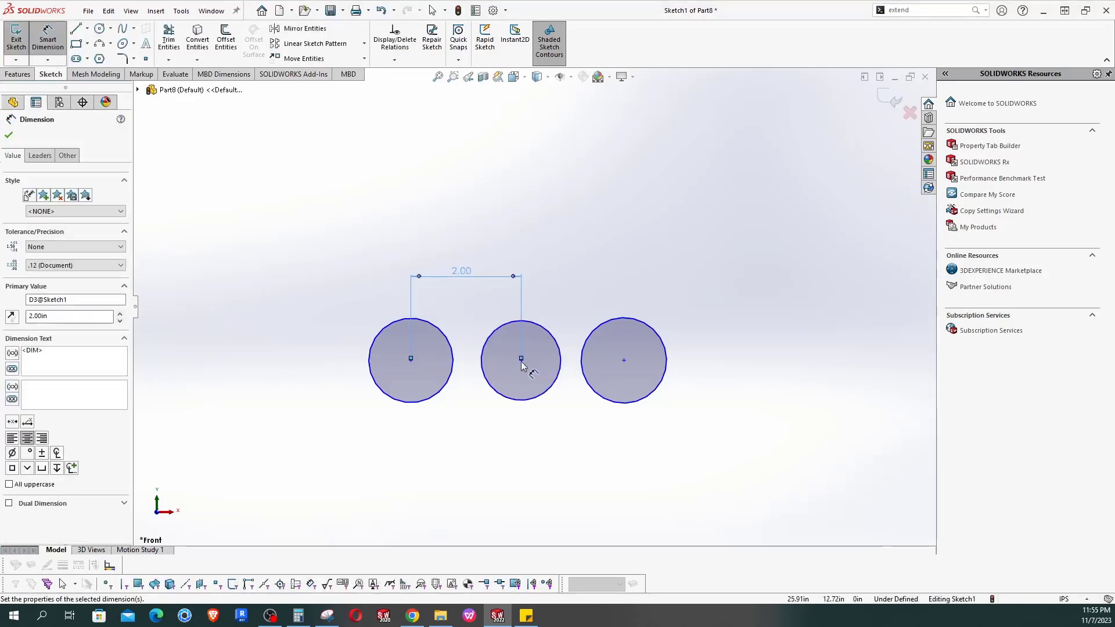
Dimension the distance between the centers of the second and third circles in the row as 2 in.
click(521, 359)
click(624, 360)
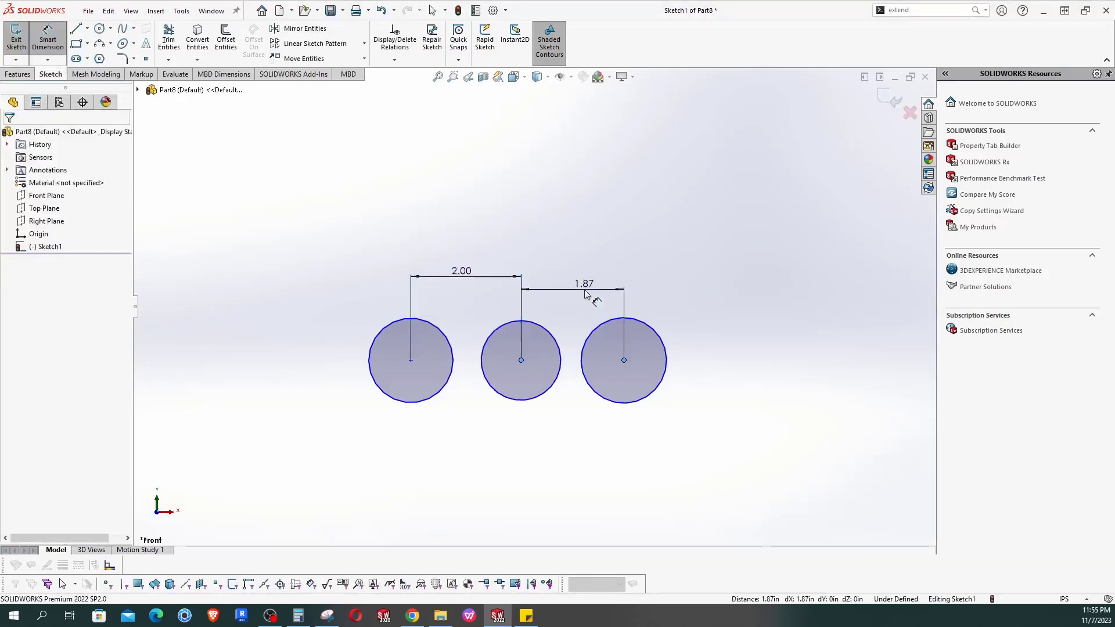
click(585, 292)
text(2)
key(Return)
key(Escape)
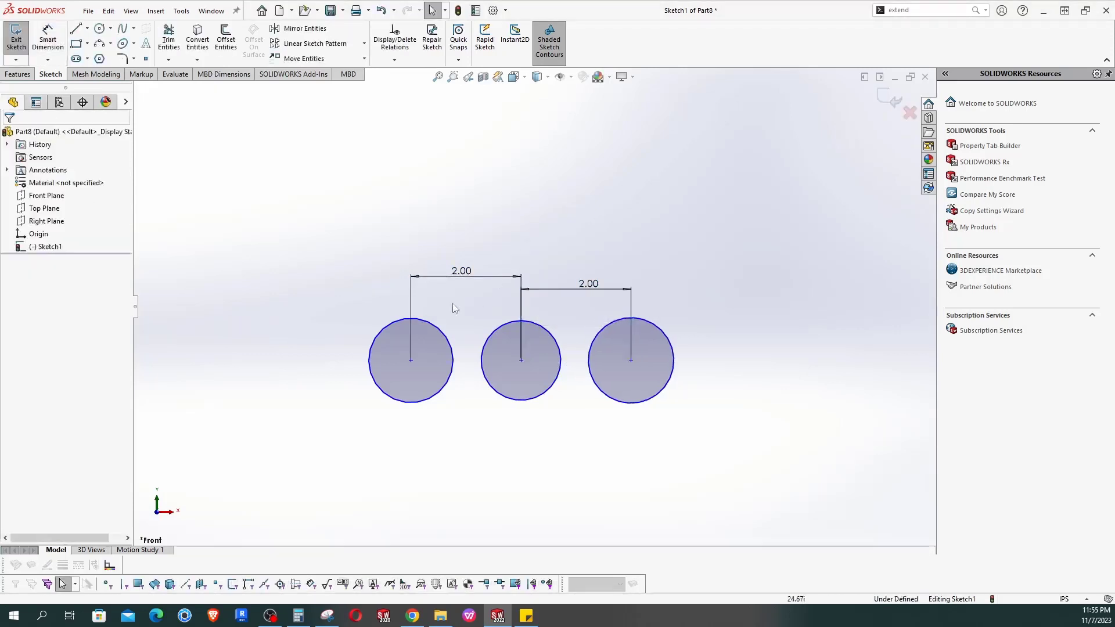
Add an Equal relation to the three circles and line up the second spacing dimension with the first.
drag(311, 298, 802, 502)
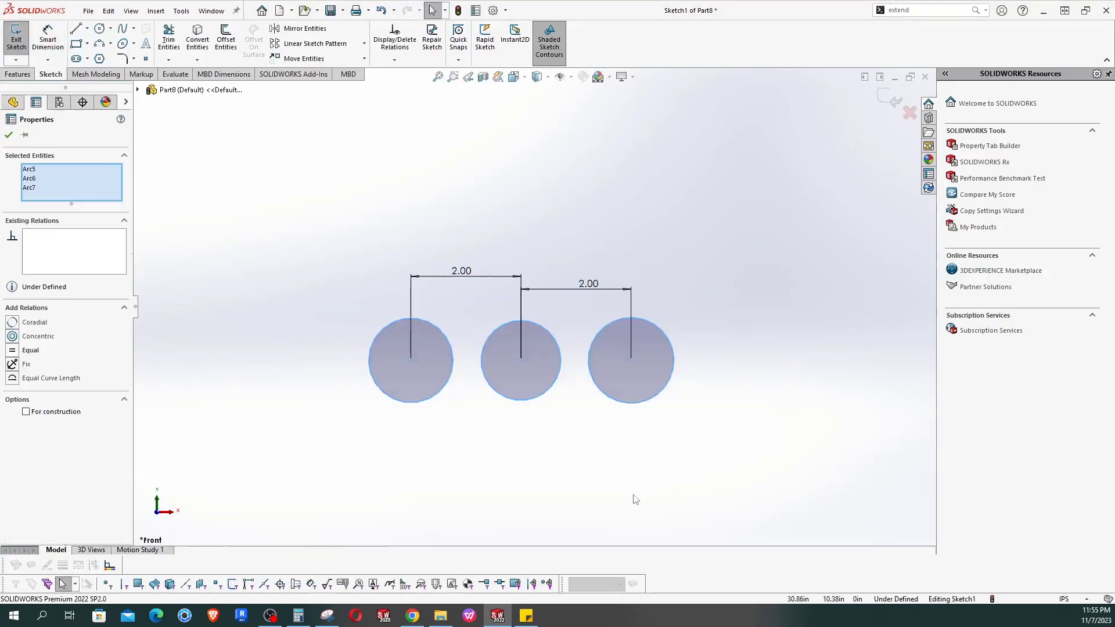
click(30, 350)
click(726, 356)
scroll(543, 383, down, 5)
scroll(521, 277, up, 4)
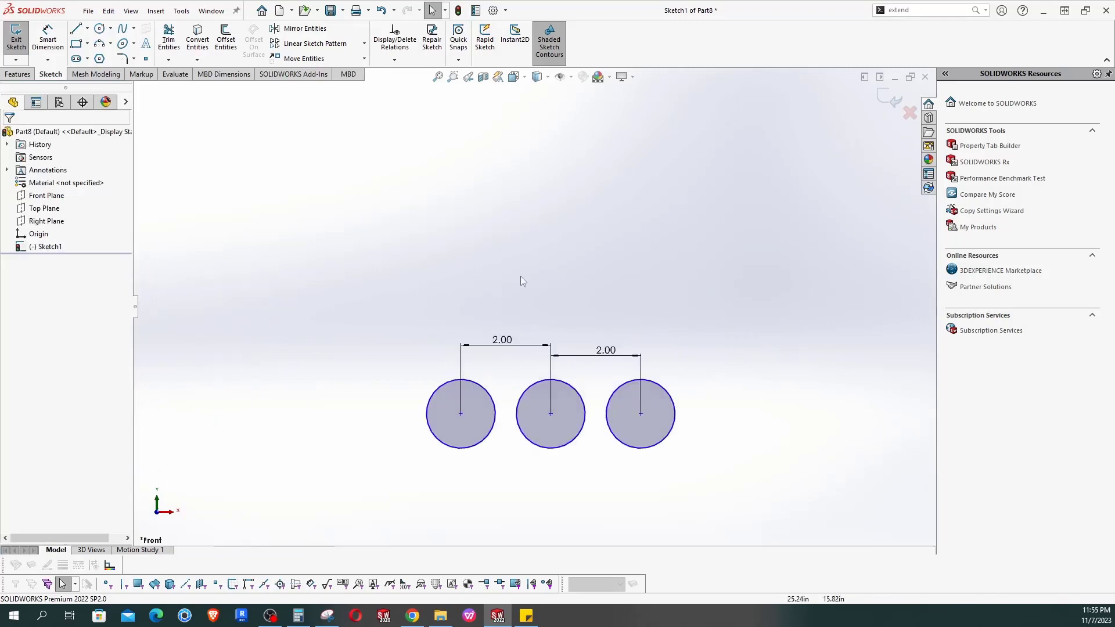
scroll(528, 302, down, 5)
scroll(556, 316, up, 4)
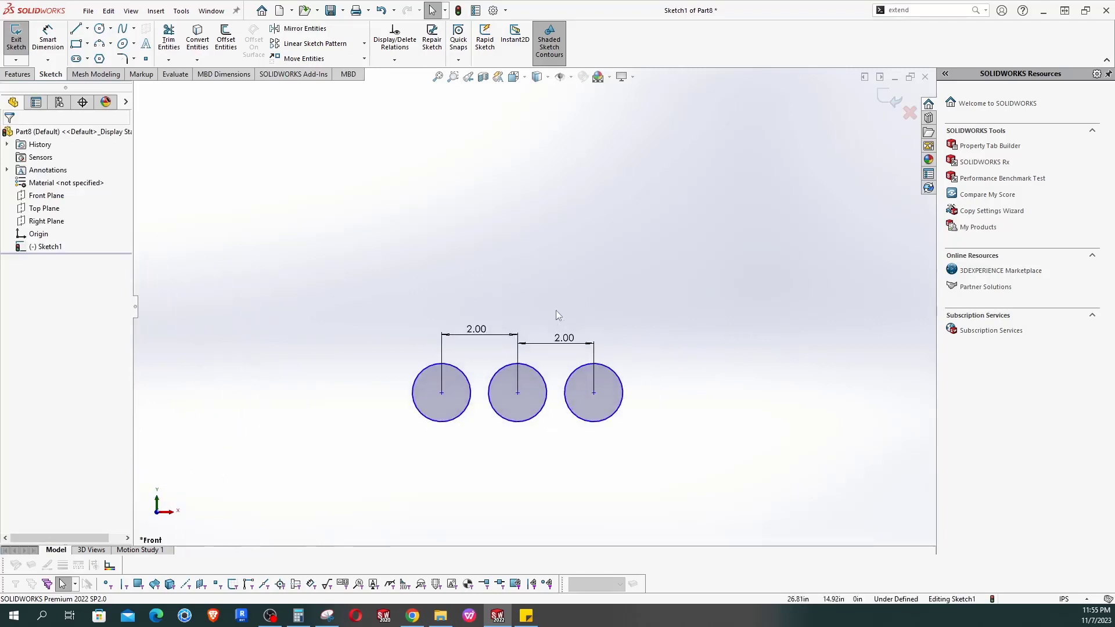
drag(566, 339, 557, 329)
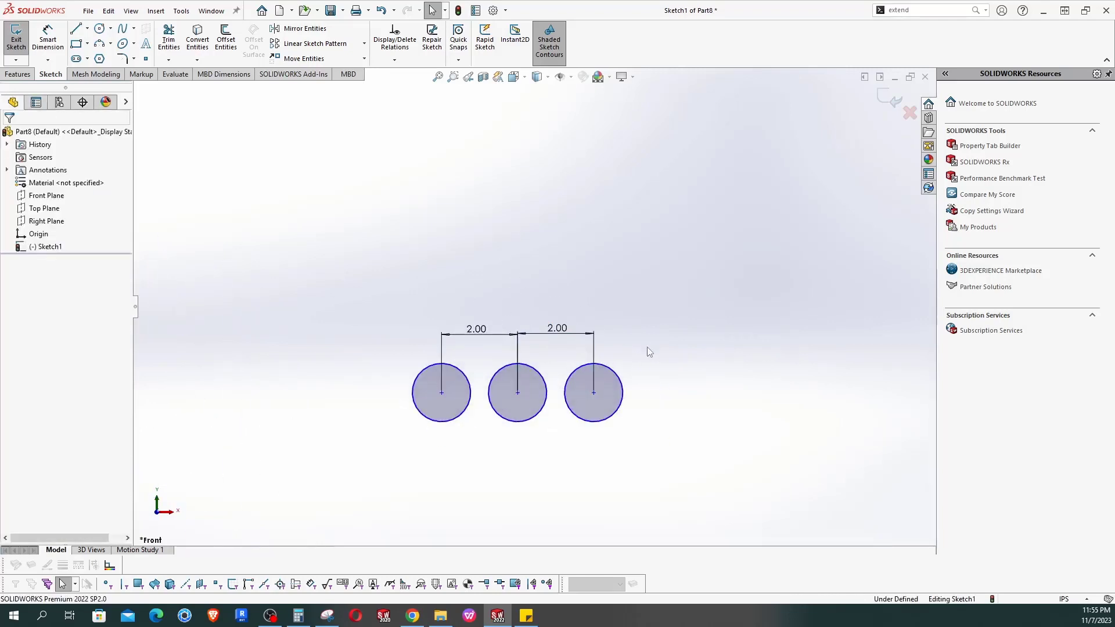
Delete the second and third circles in the row together with their spacing dimensions.
drag(369, 282, 357, 232)
drag(677, 458, 491, 279)
key(Delete)
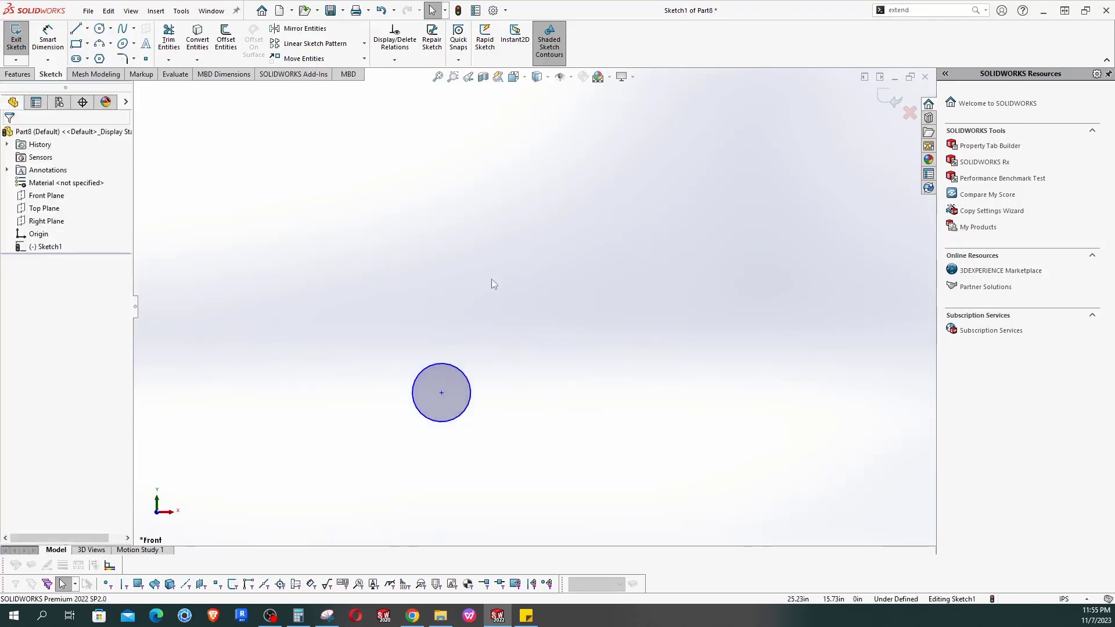
Start a linear sketch pattern along the X-axis with the single remaining circle as the entity to pattern.
scroll(427, 410, up, 1)
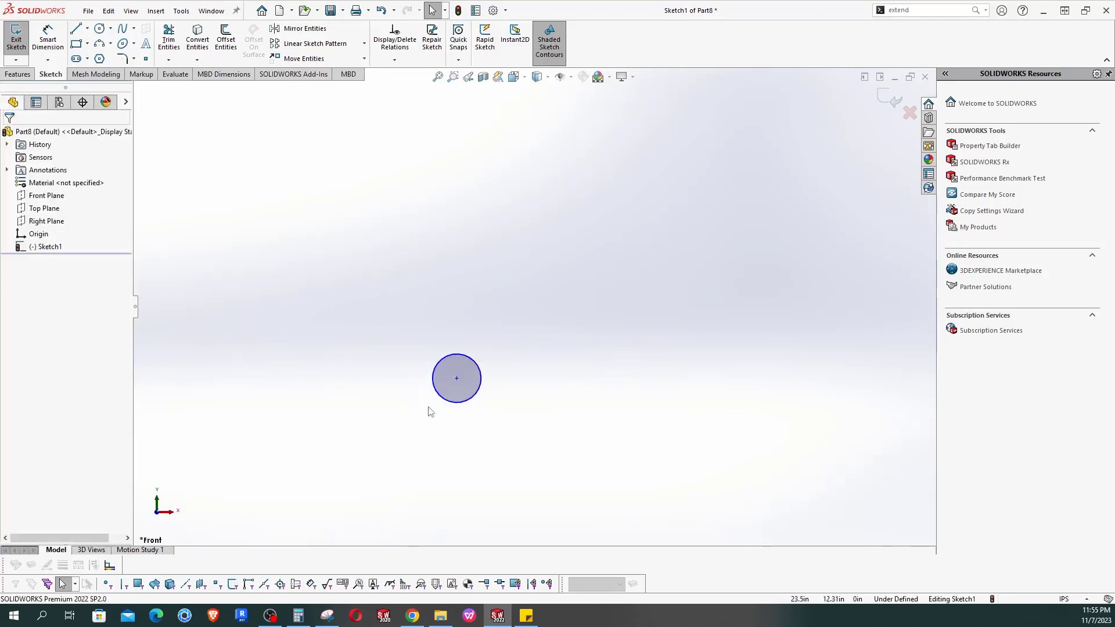
scroll(460, 374, down, 3)
scroll(511, 377, up, 6)
scroll(581, 338, down, 2)
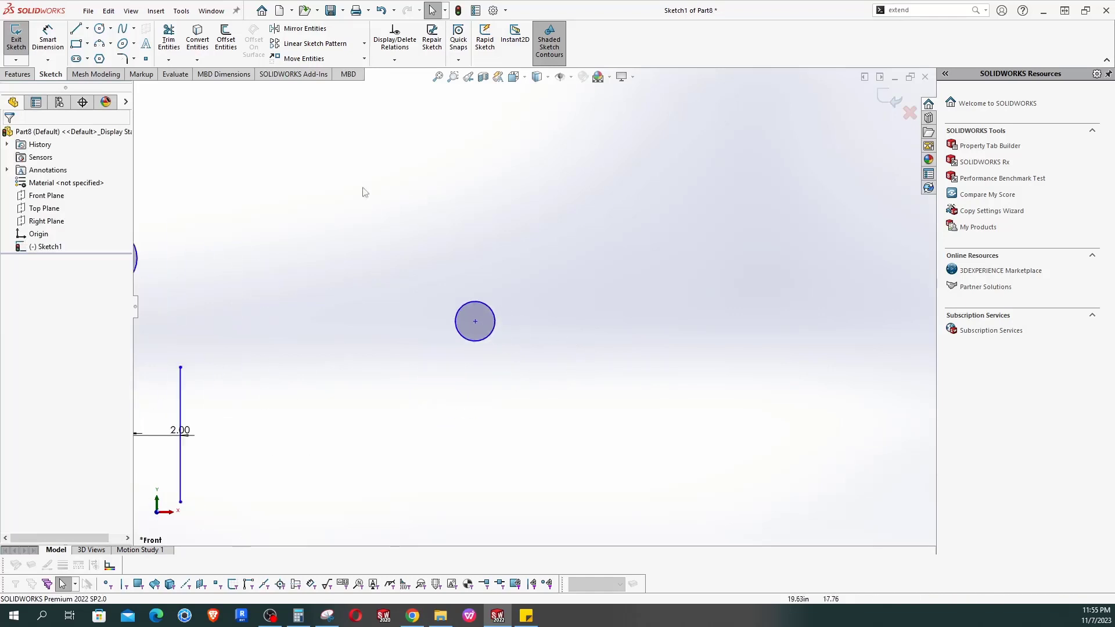
click(315, 44)
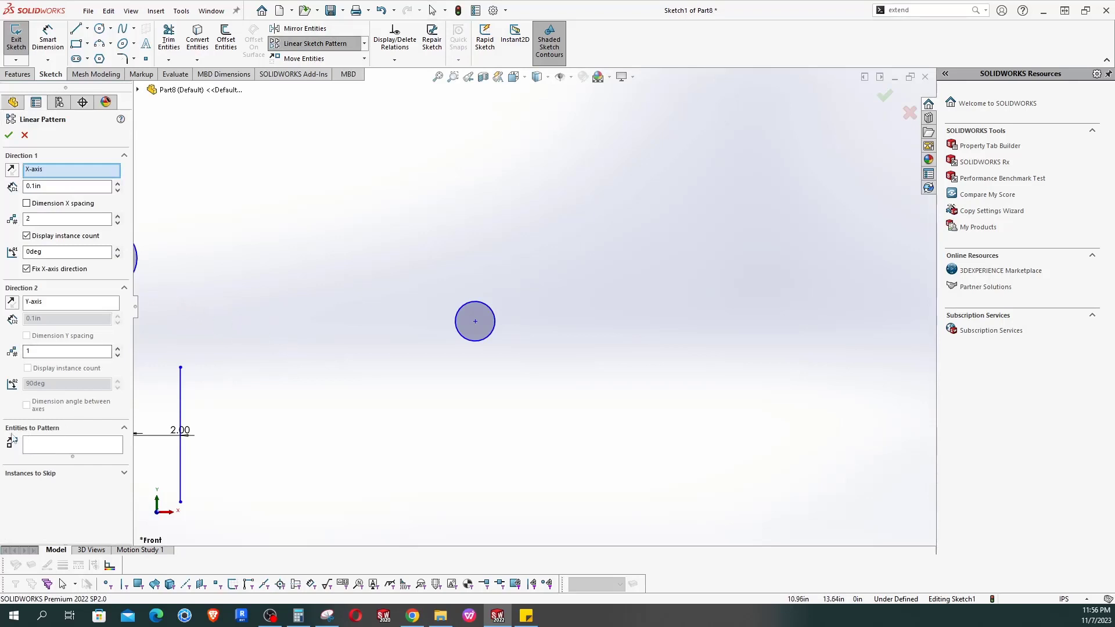
click(54, 445)
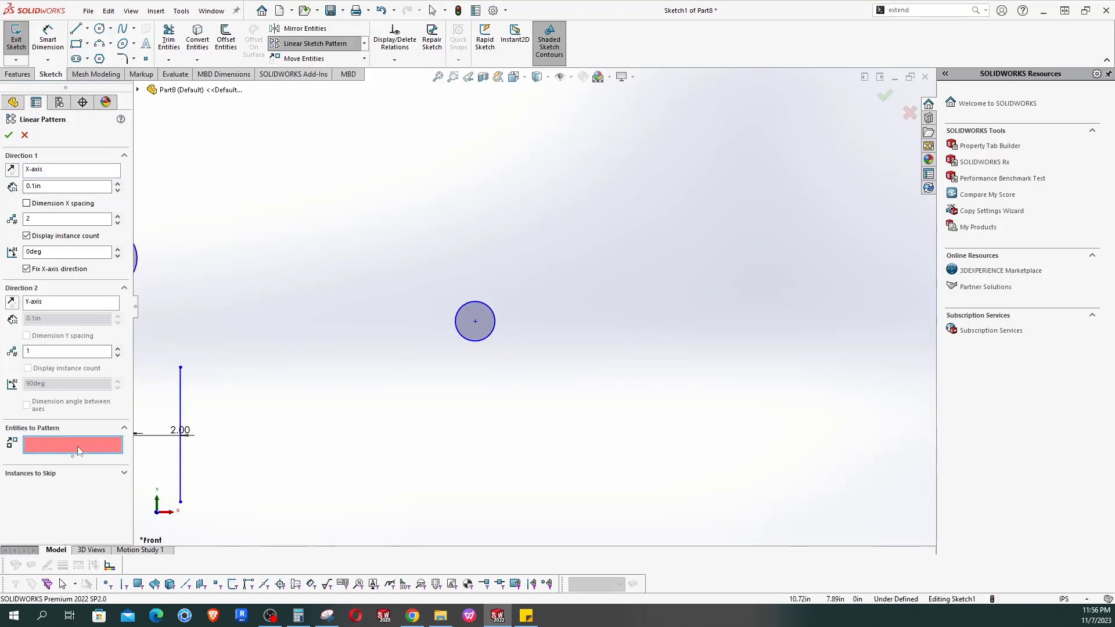
click(462, 306)
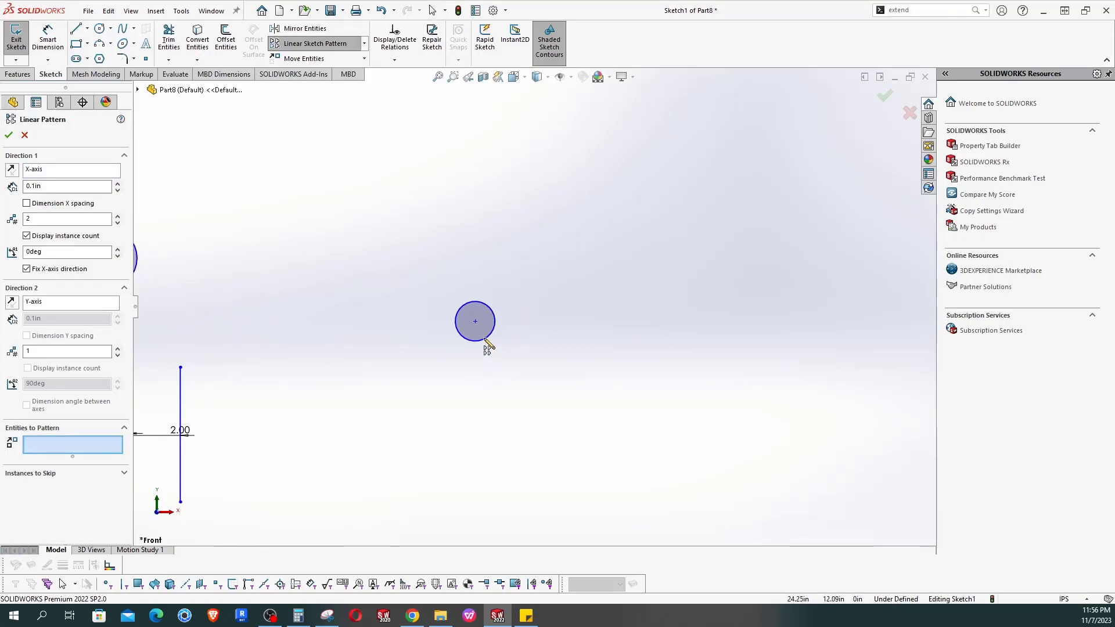
scroll(504, 316, down, 5)
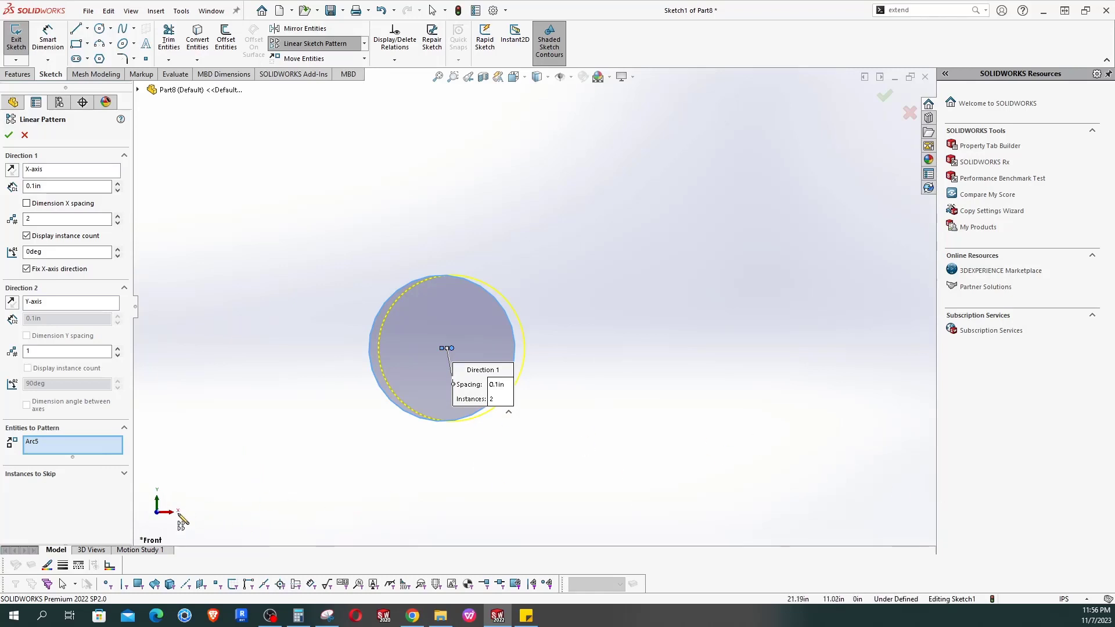
click(76, 172)
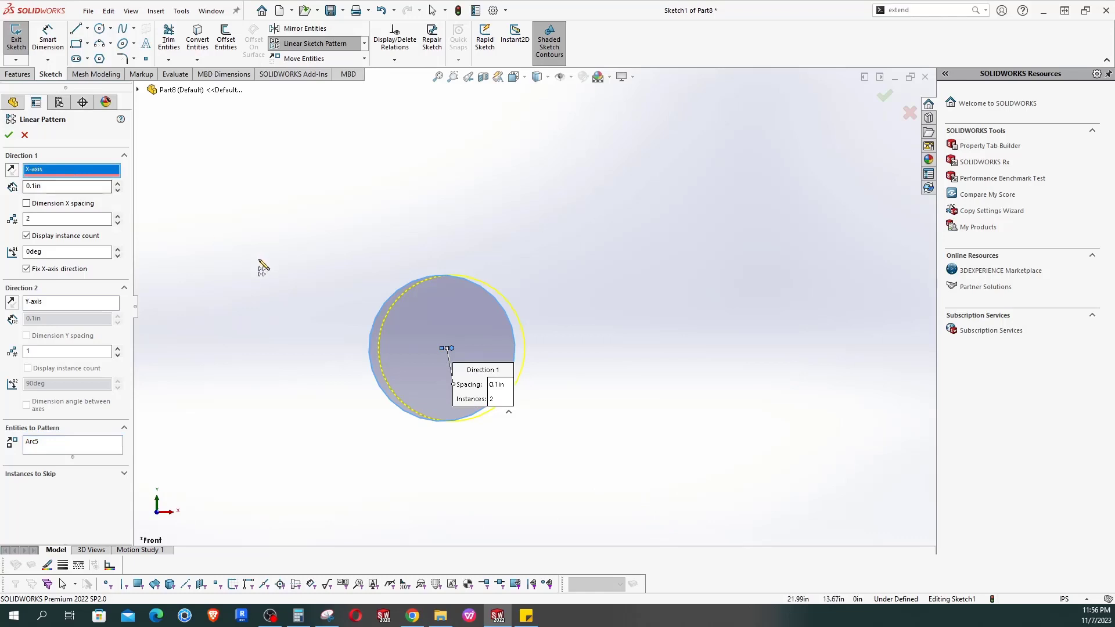
Set the number of instances along the X-axis to 10.
scroll(610, 454, up, 2)
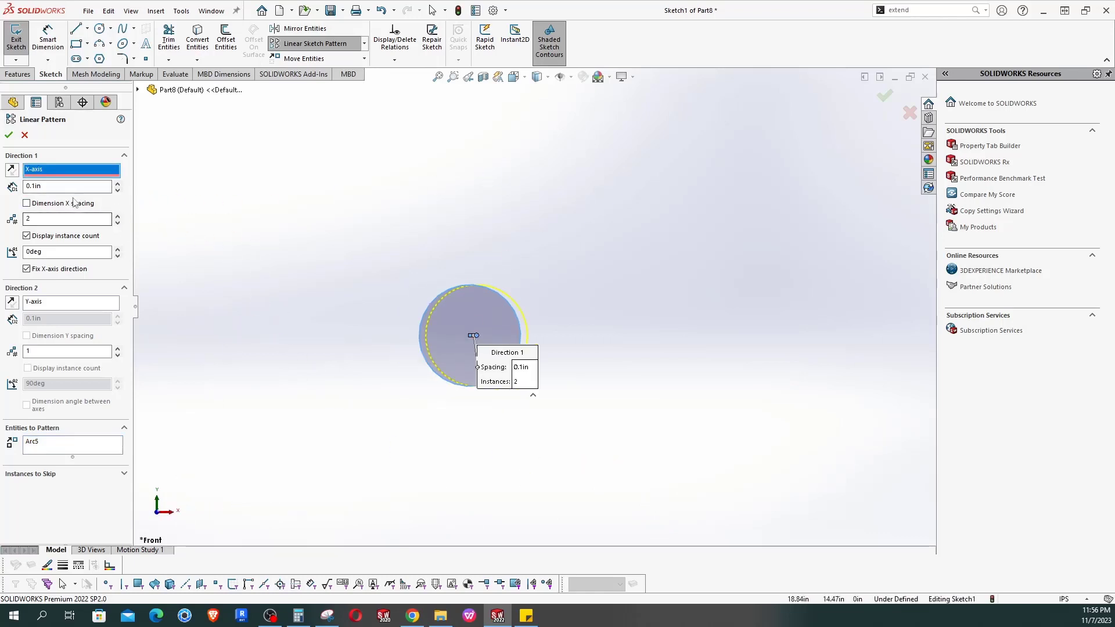
click(41, 186)
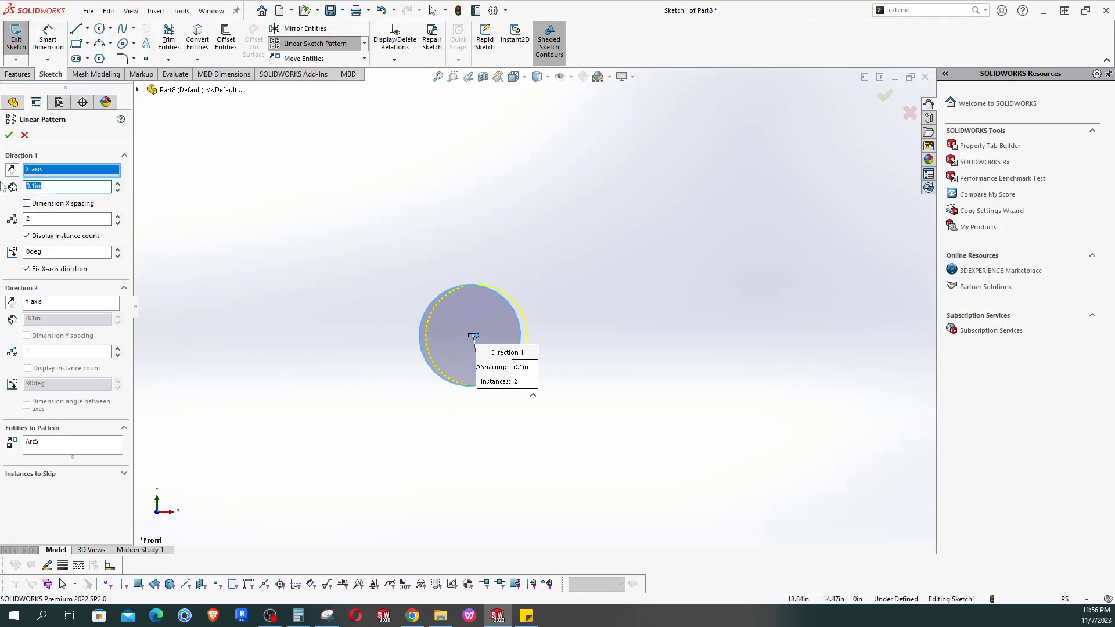
click(55, 218)
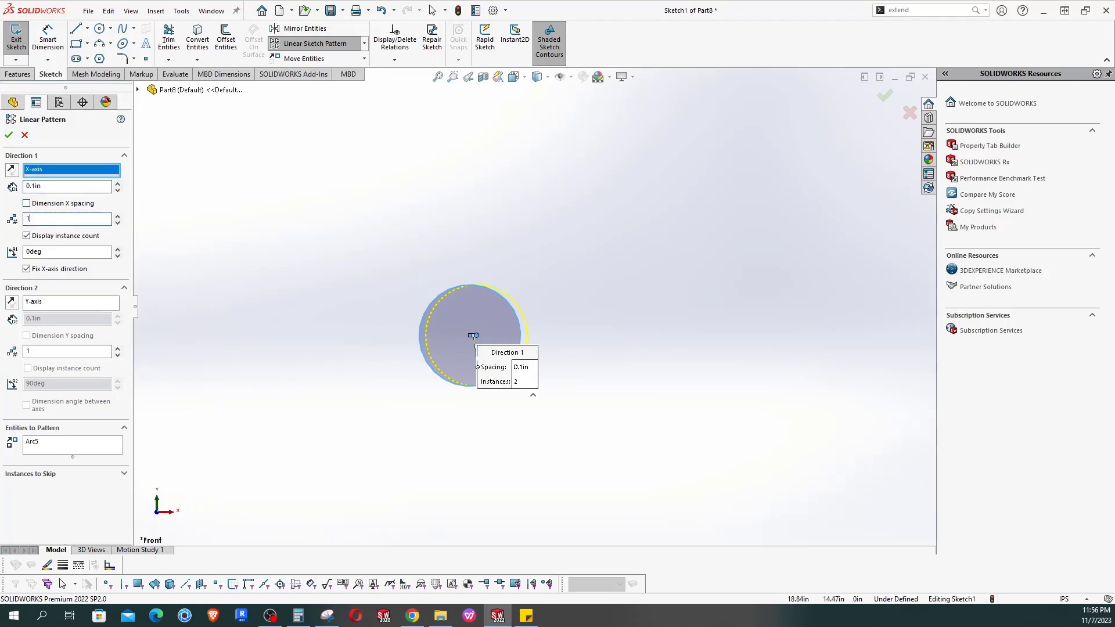
scroll(818, 312, up, 8)
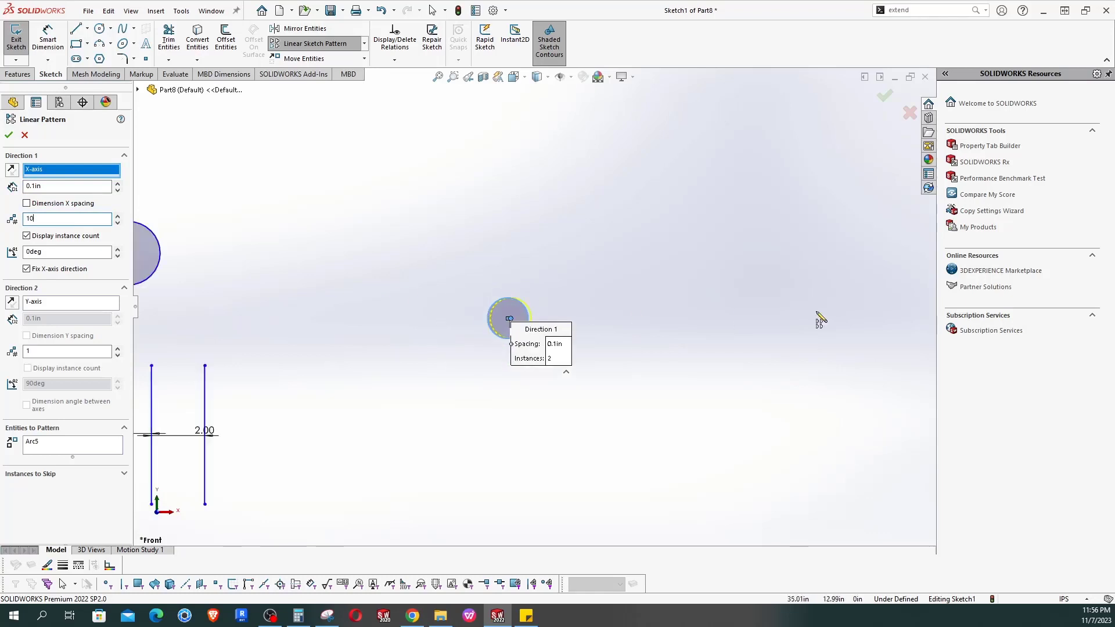
scroll(783, 308, down, 3)
Try spacings of 1 in and 4 in for the X-axis circle pattern.
click(63, 187)
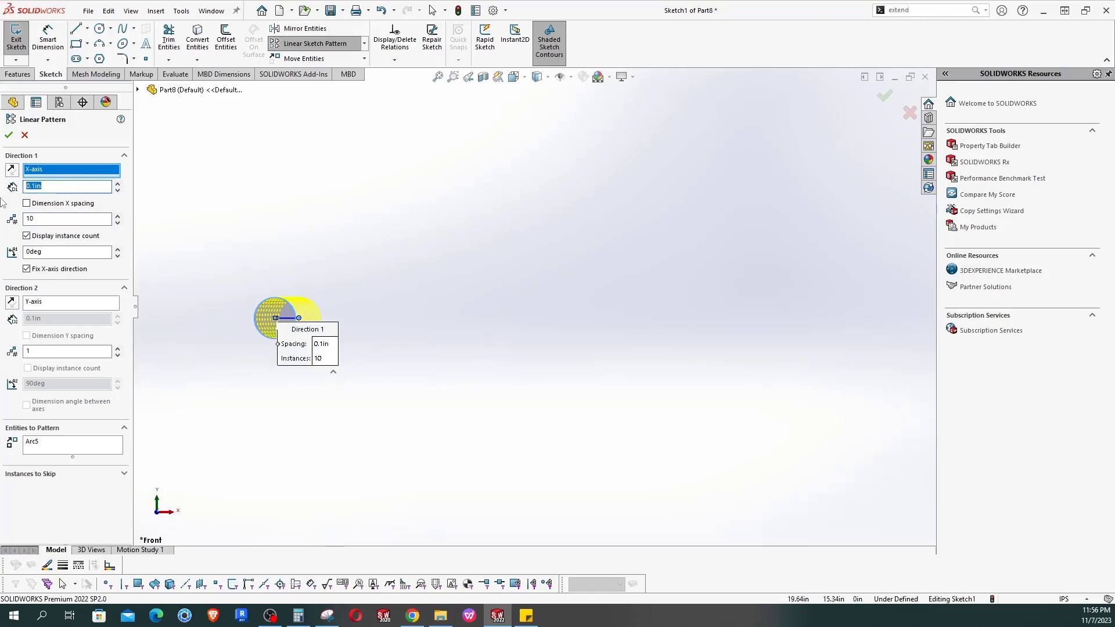
text(1)
key(Return)
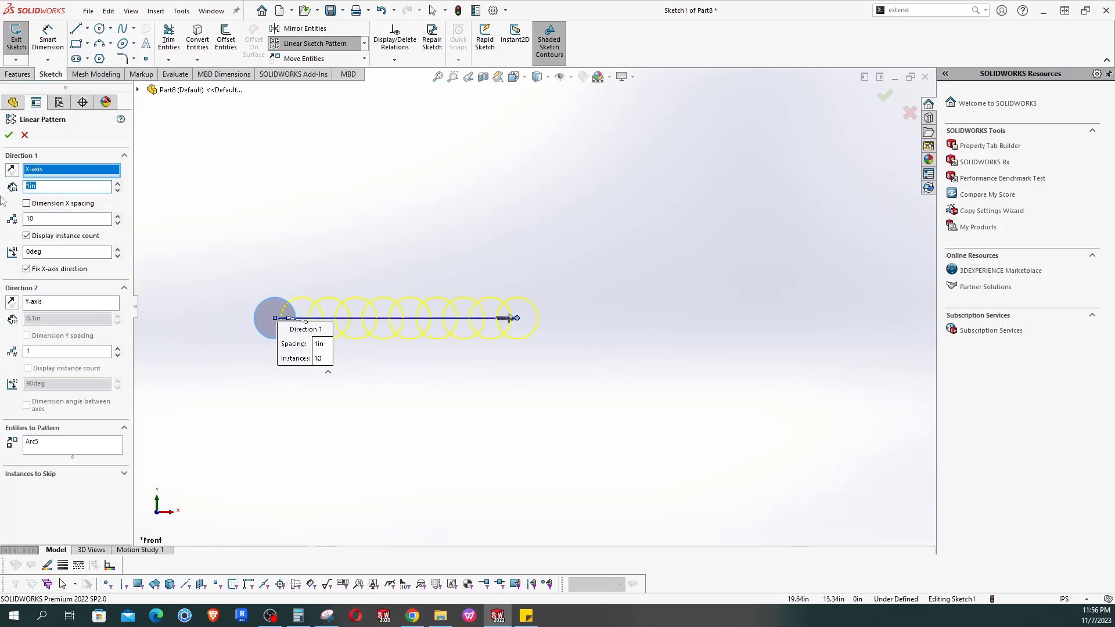
text(4)
key(Return)
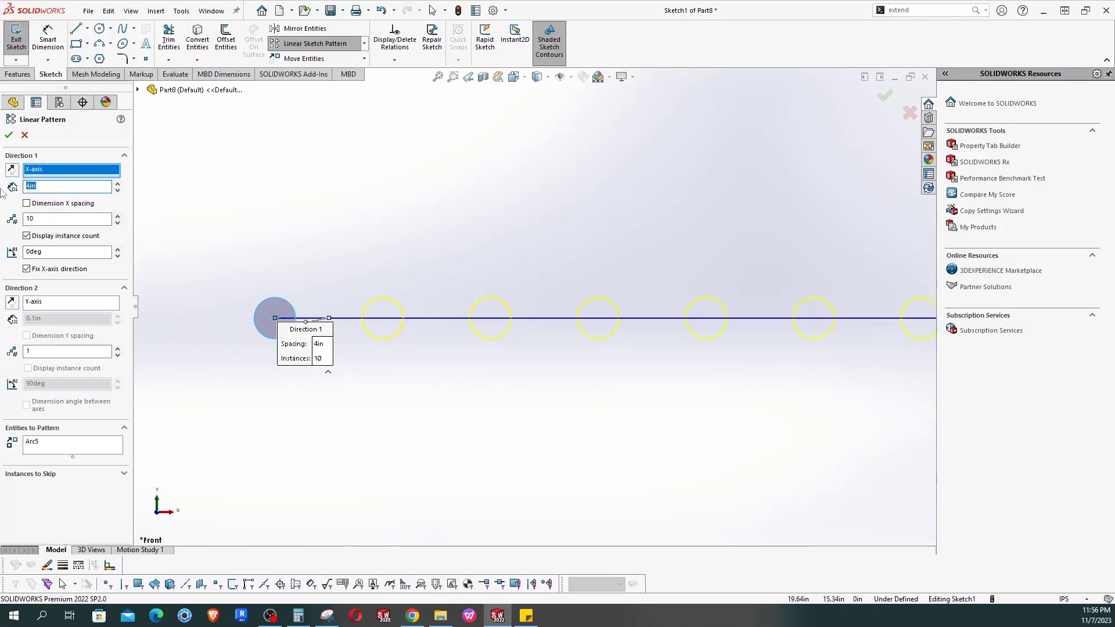
Set the X-axis pattern spacing to 2 in and create the row of circles.
text(2)
key(Return)
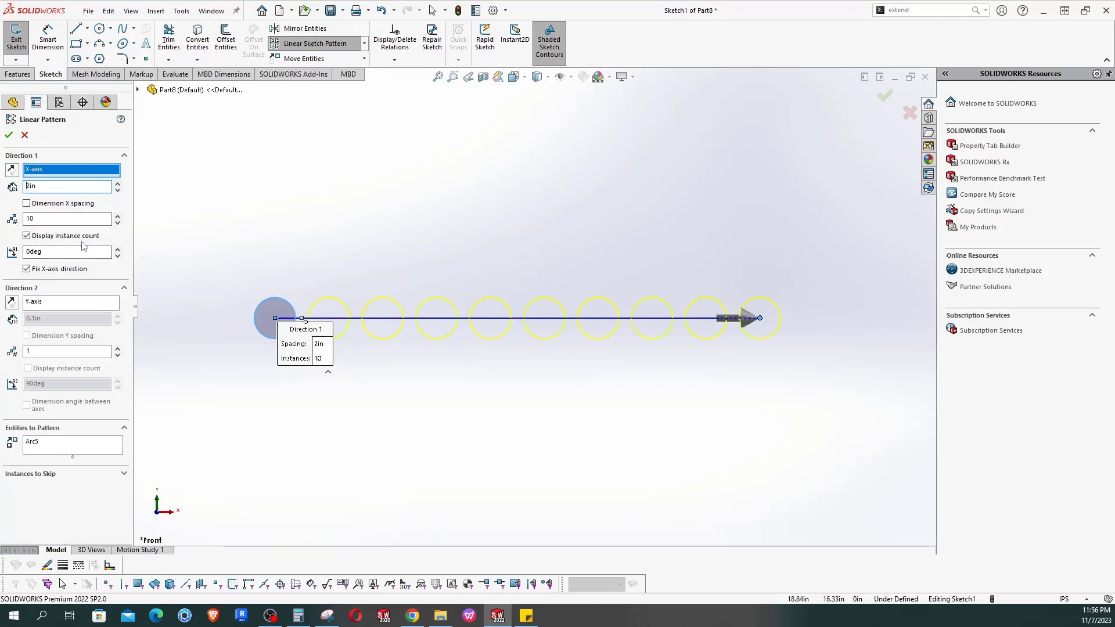
scroll(483, 254, up, 4)
scroll(482, 255, down, 3)
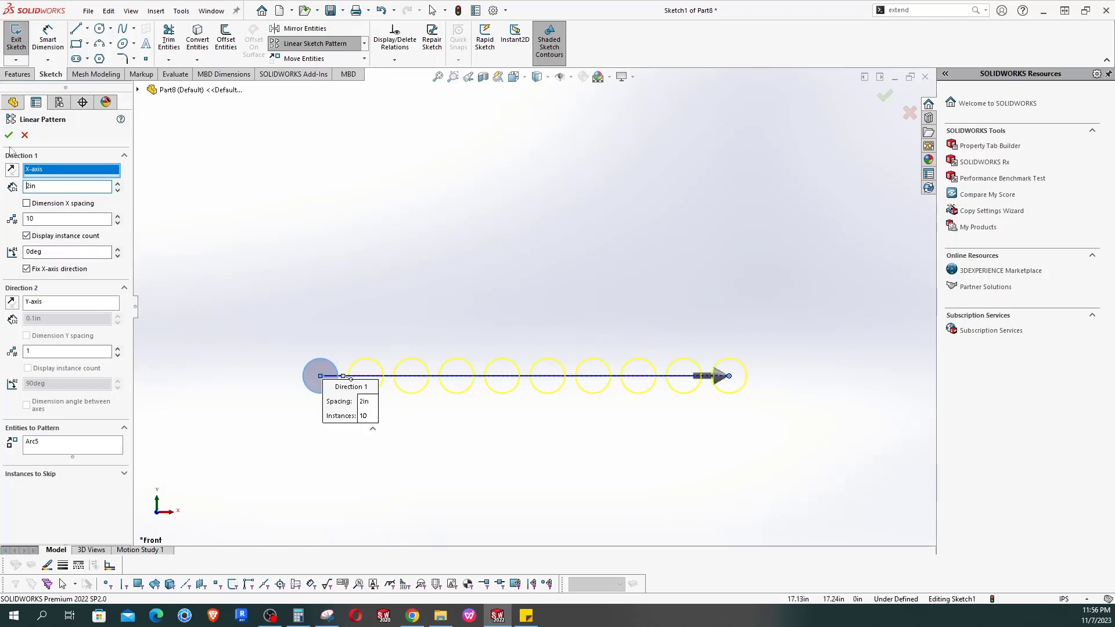
key(Return)
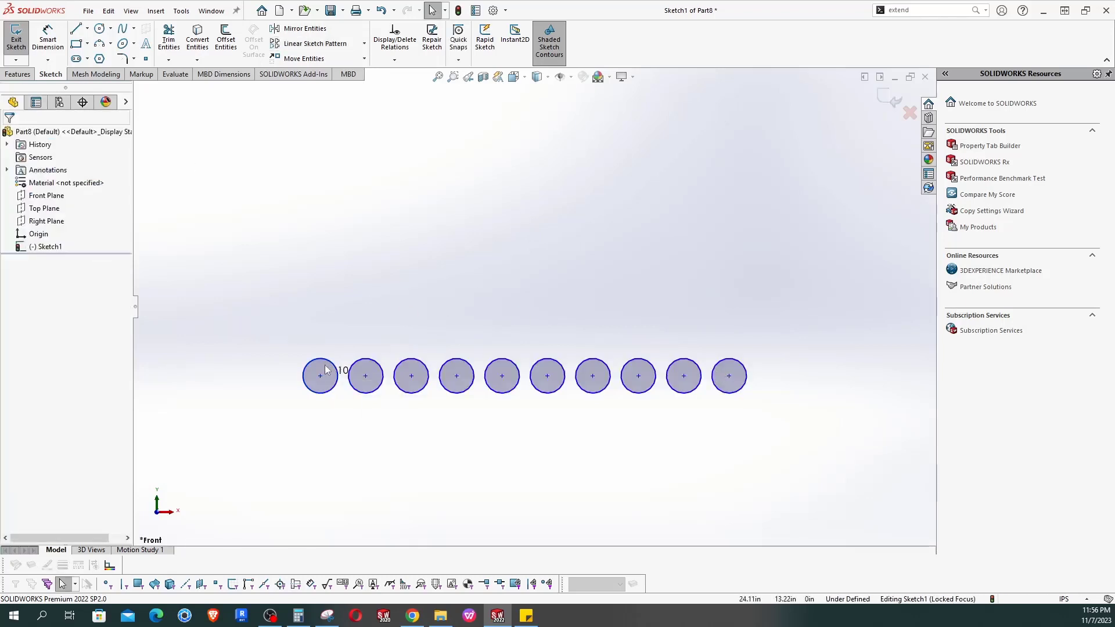
Start a linear sketch pattern of the row's first circle along the Y-axis, with 1 X instance and 2 Y instances.
scroll(360, 344, up, 2)
scroll(362, 347, down, 4)
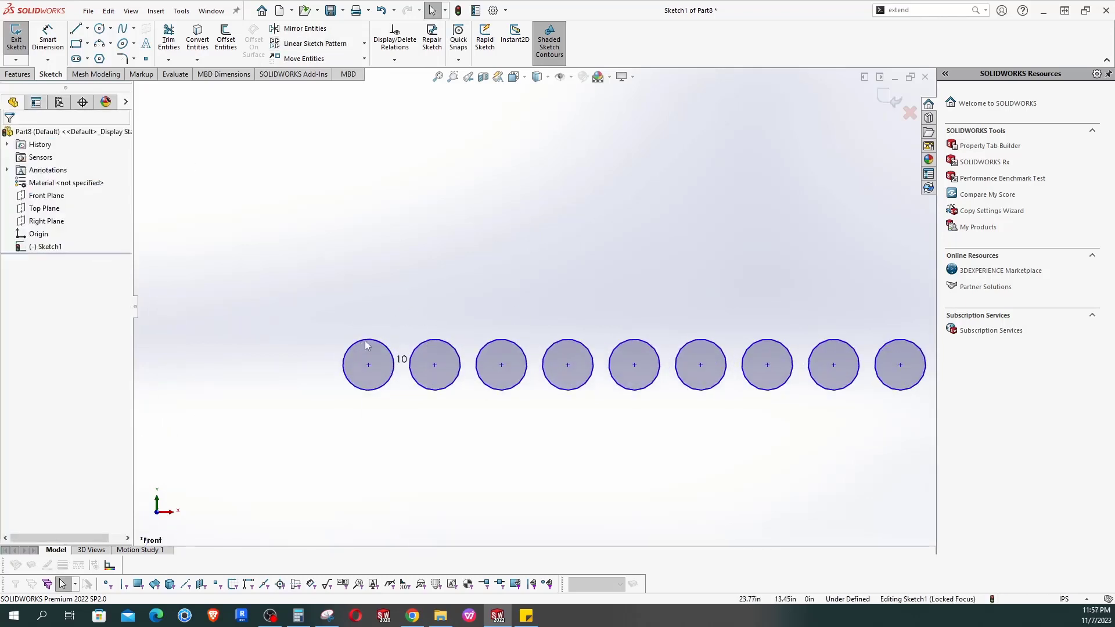
click(316, 44)
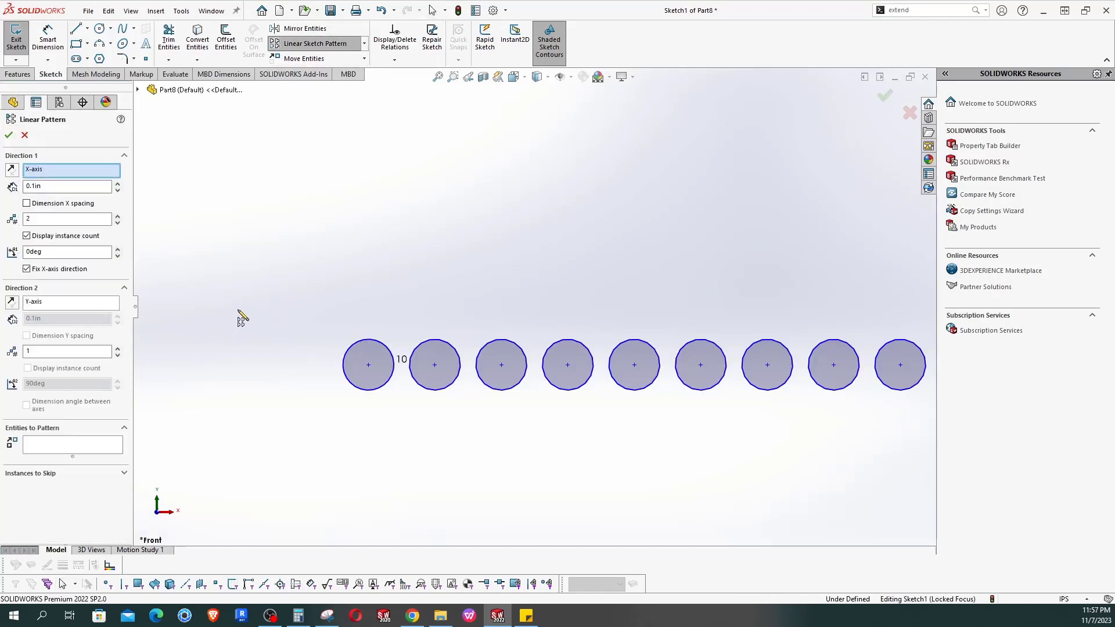
click(74, 303)
click(119, 224)
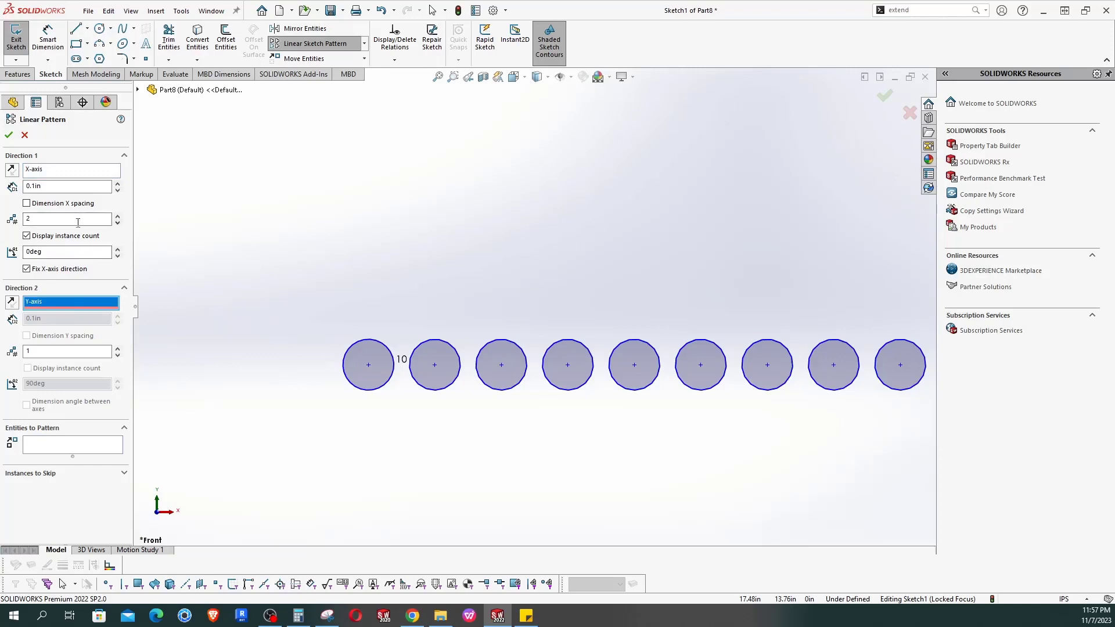
click(117, 223)
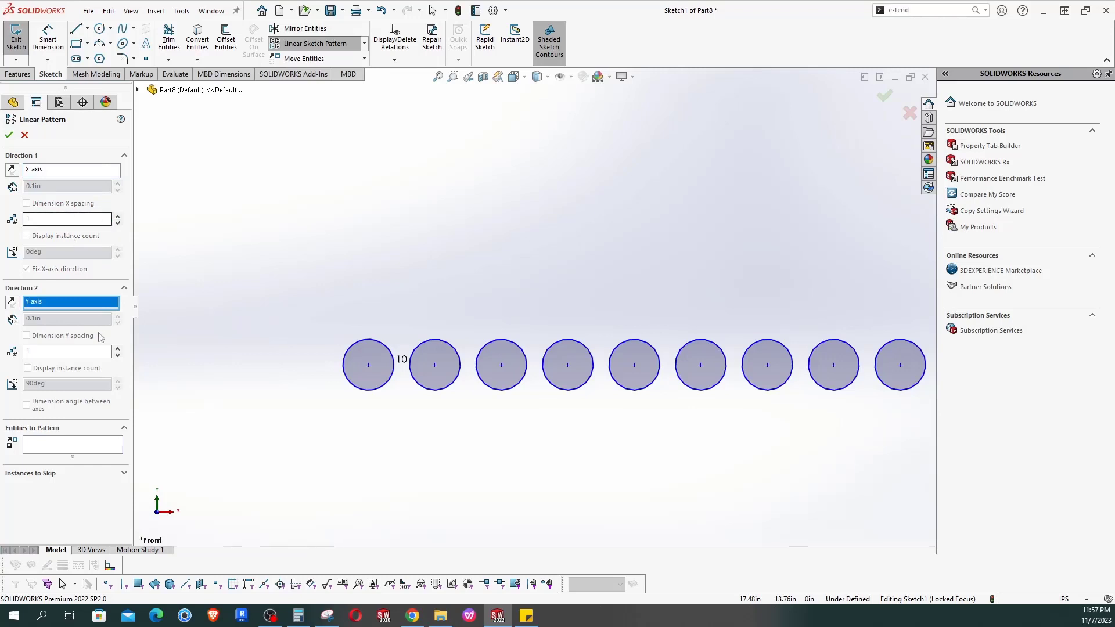
click(117, 348)
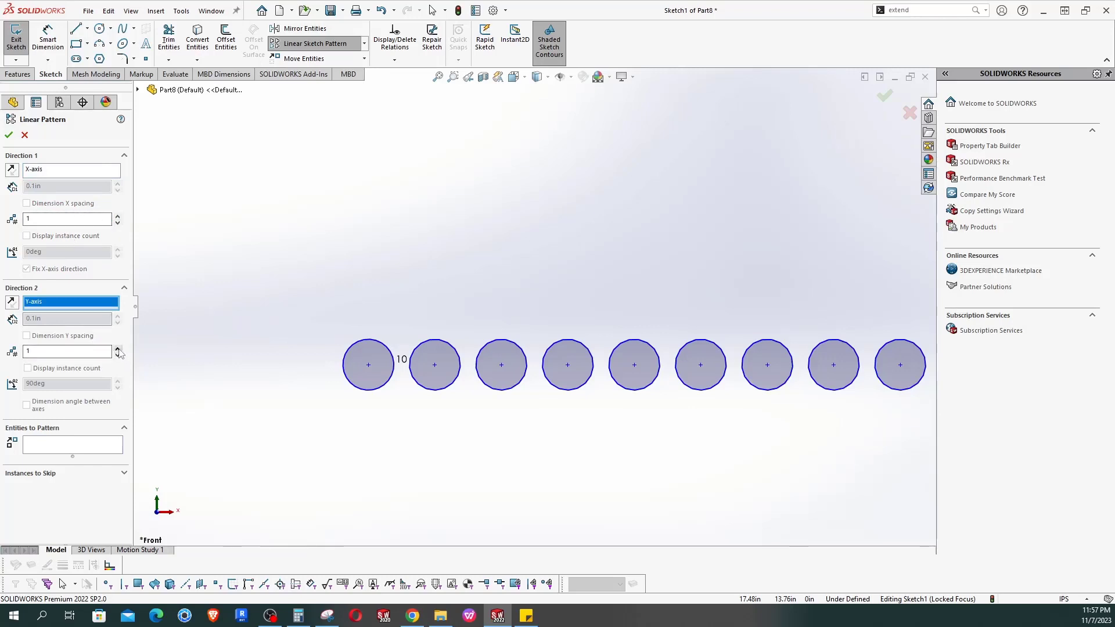
click(61, 446)
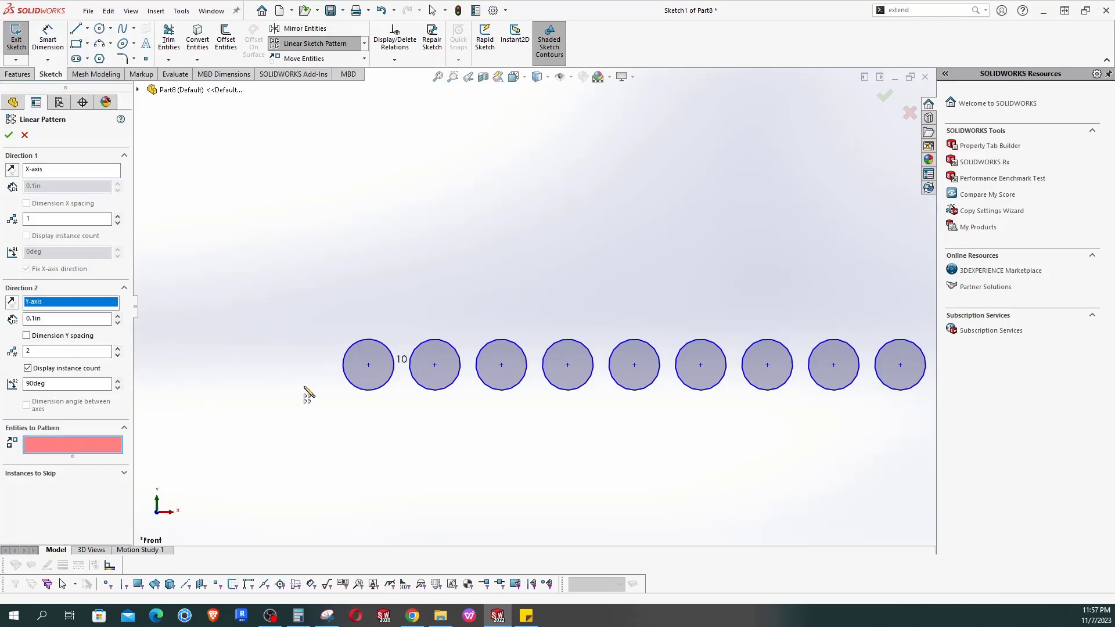
click(343, 363)
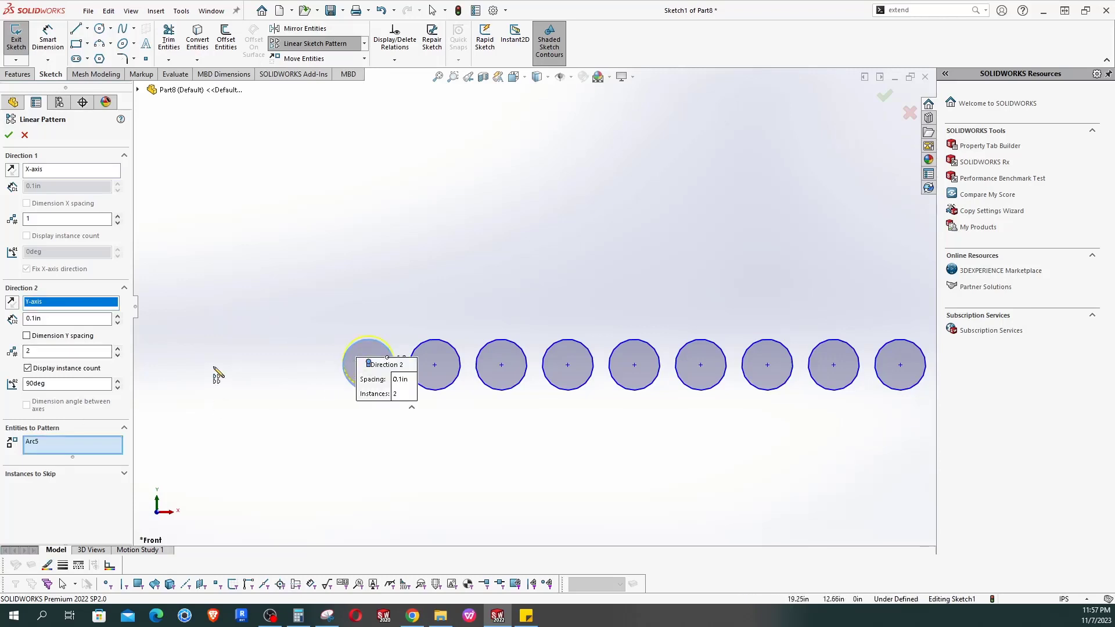
Set the Y-axis pattern spacing to 2 in and the instance count to 6.
click(64, 319)
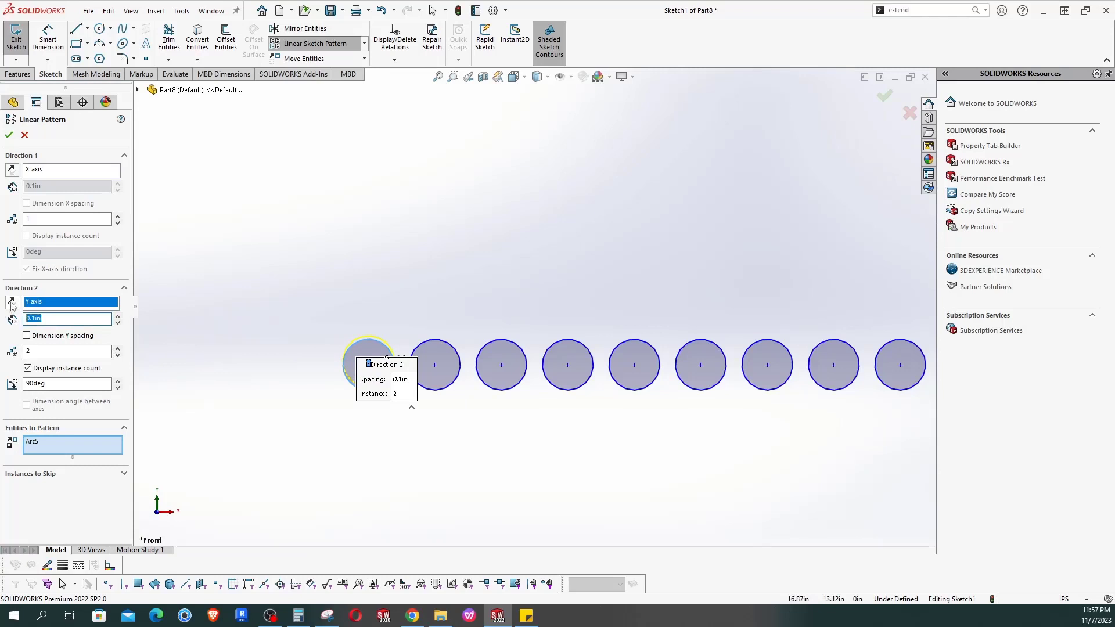
text(2)
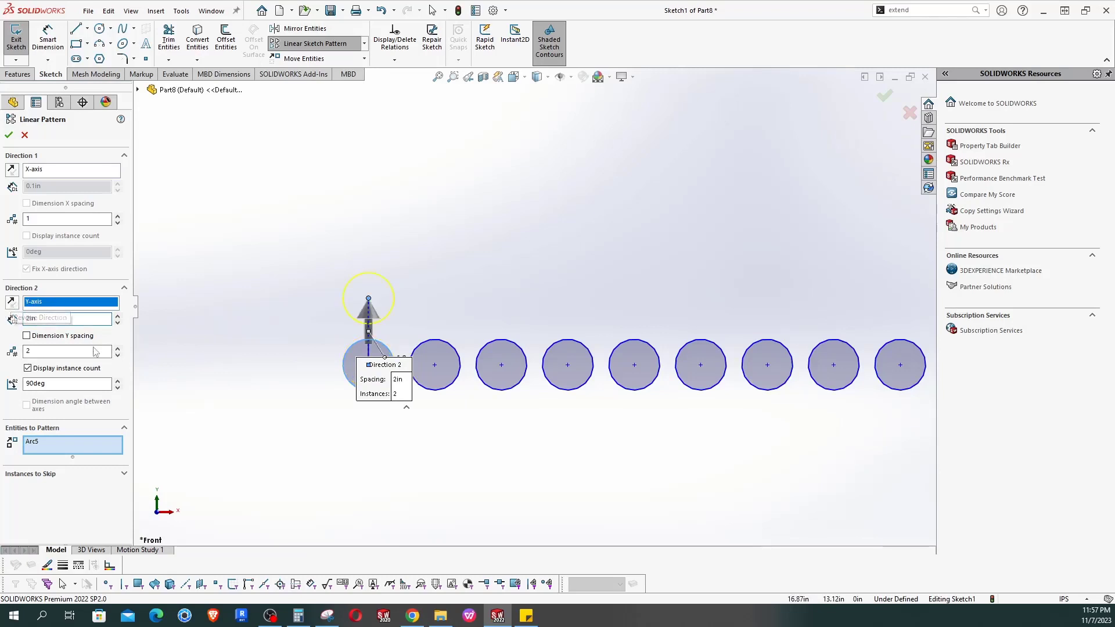
click(116, 350)
click(116, 349)
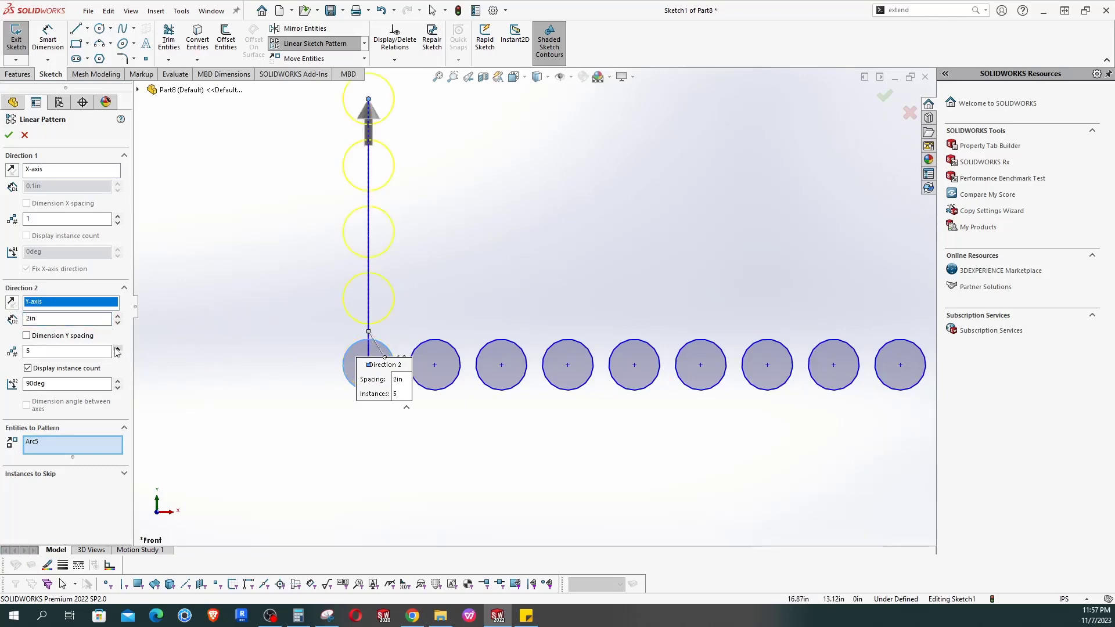
click(116, 350)
scroll(561, 269, up, 5)
scroll(557, 232, down, 3)
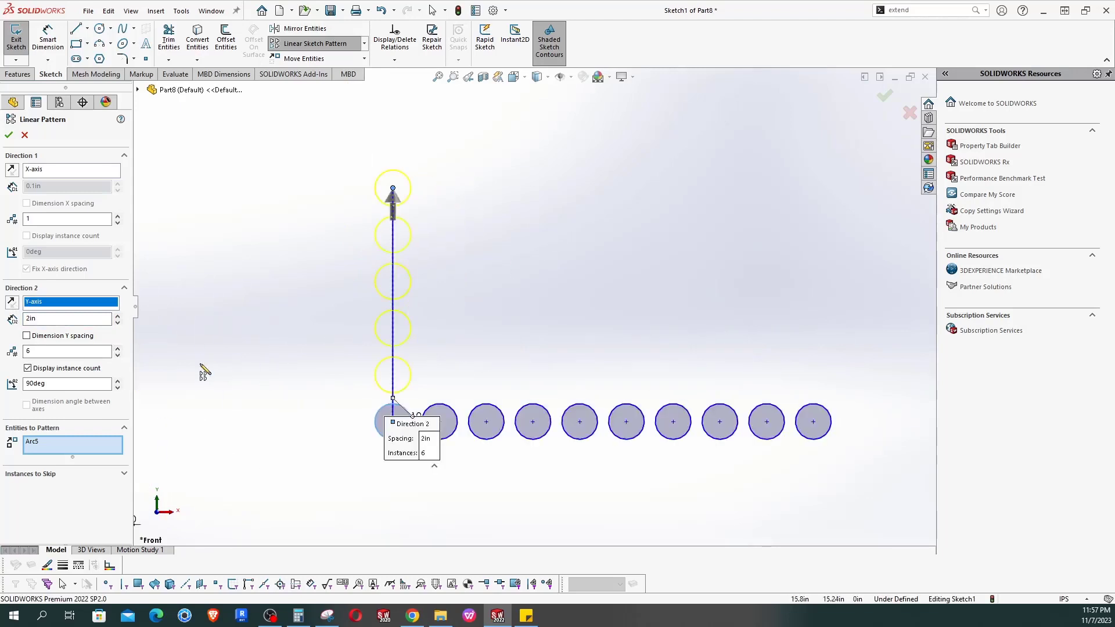
Try tilting the Y-direction pattern angle past 90 degrees, and return it to 90 degrees.
click(117, 381)
click(118, 388)
click(117, 381)
click(117, 381)
click(117, 381)
click(117, 381)
click(117, 381)
click(118, 381)
click(118, 381)
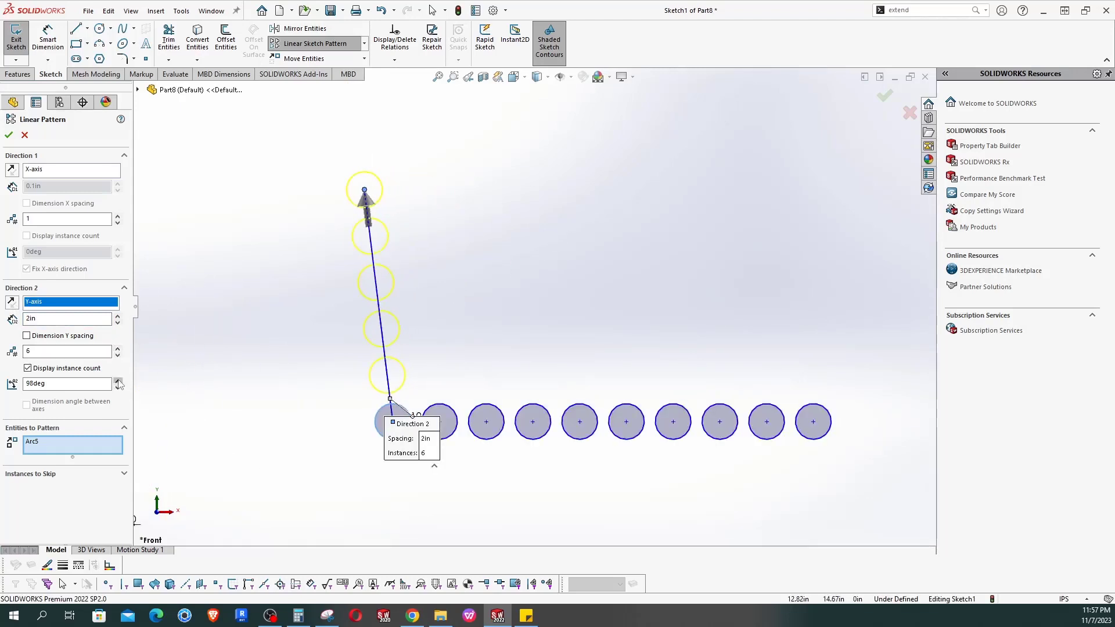
click(117, 381)
click(118, 387)
click(118, 388)
click(118, 387)
click(118, 387)
click(118, 388)
click(117, 387)
click(117, 387)
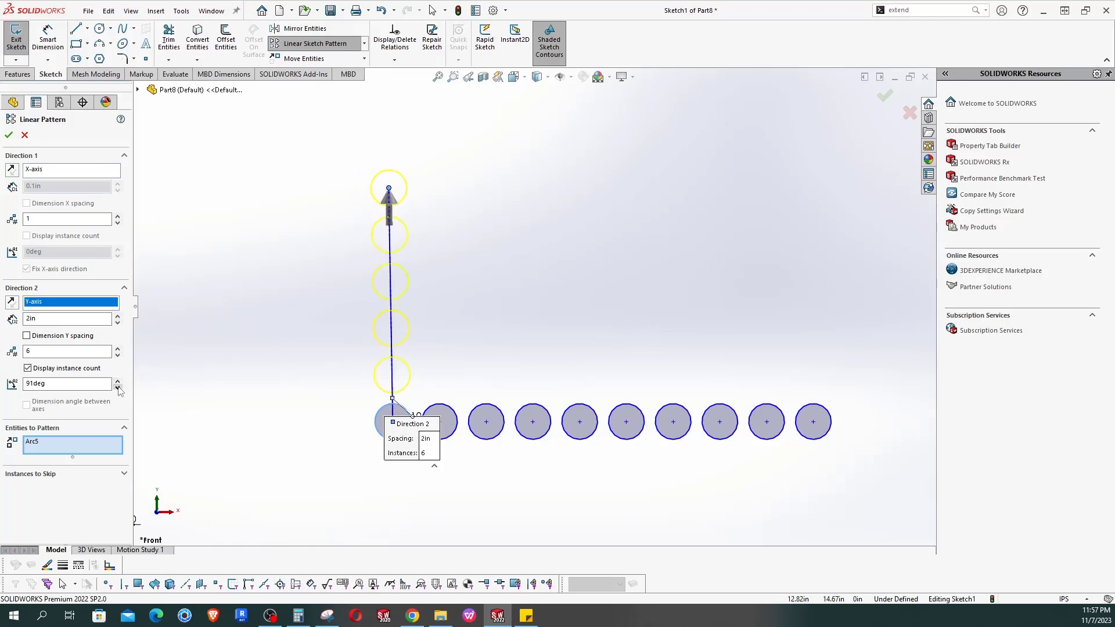
click(118, 387)
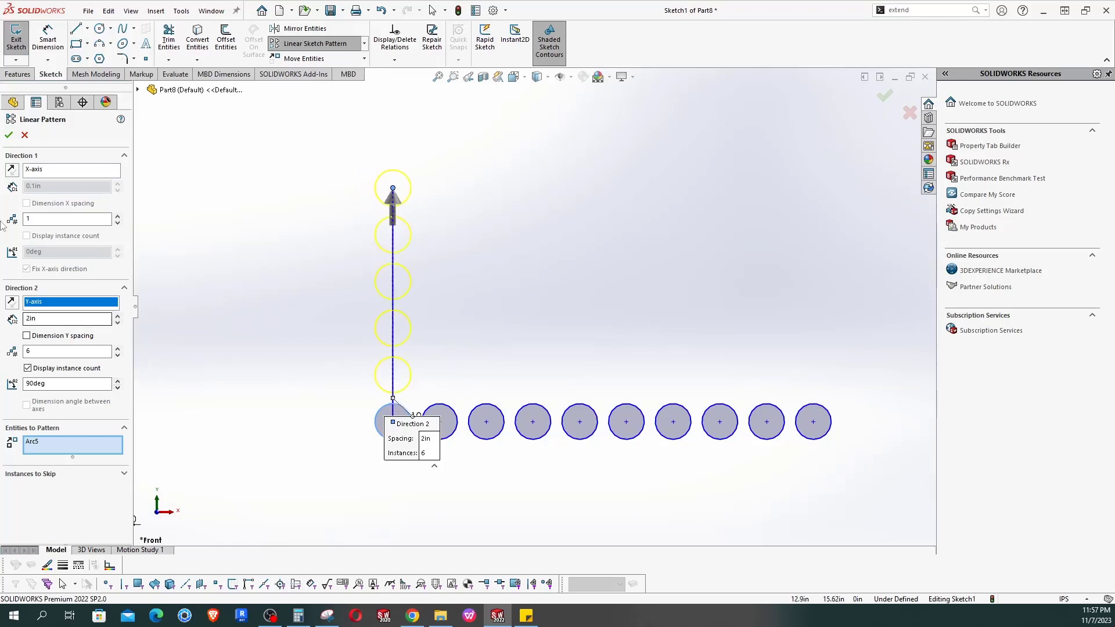
Accept the linear pattern to create the vertical column of circles.
click(9, 135)
scroll(662, 334, up, 5)
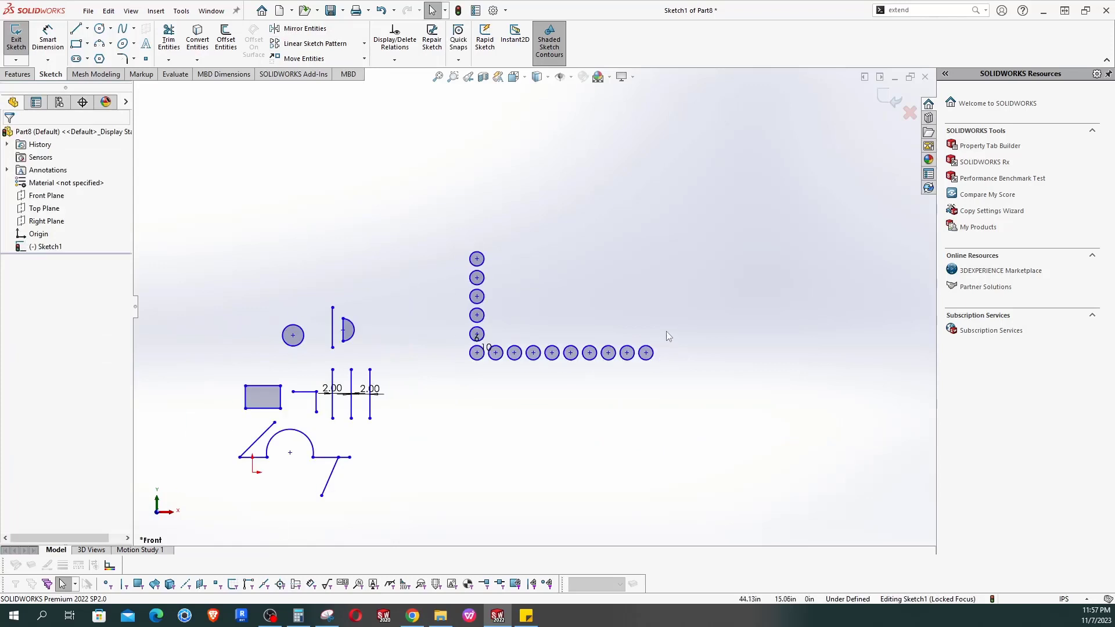
scroll(573, 283, down, 4)
scroll(569, 284, up, 3)
scroll(445, 303, down, 3)
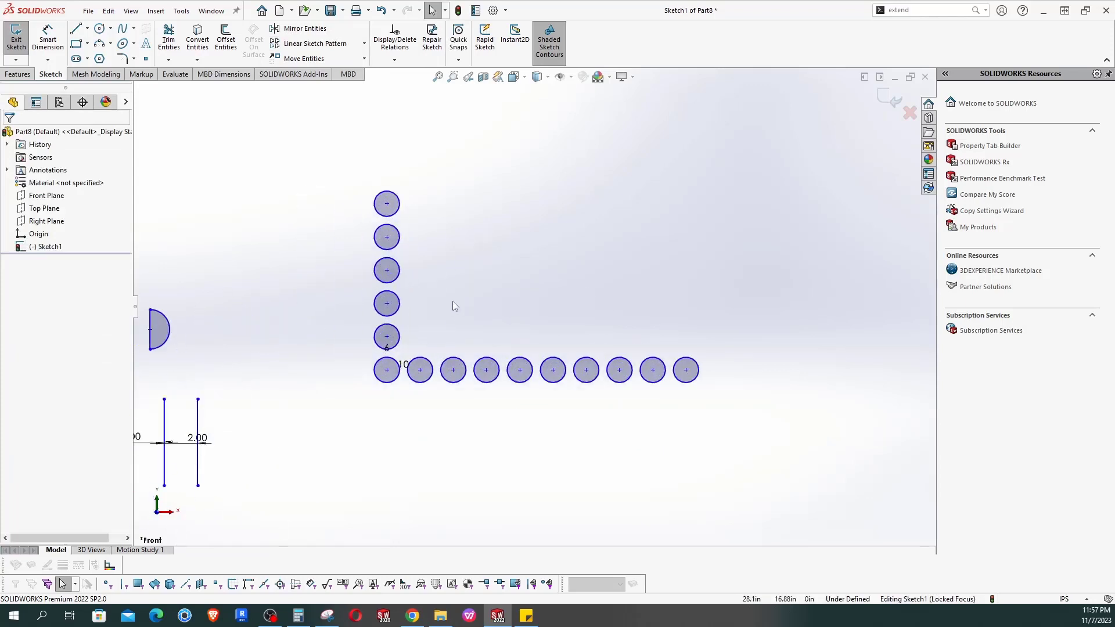
Delete all patterned circles in the row and column together with their instance counts, keeping only the original circle.
mouse_move(783, 431)
mouse_down()
mouse_move(731, 422)
mouse_move(419, 186)
mouse_move(674, 528)
mouse_up()
mouse_move(851, 433)
mouse_down()
mouse_move(678, 406)
mouse_move(531, 417)
mouse_move(641, 518)
mouse_up()
drag(765, 415, 327, 195)
key(Delete)
key(Delete)
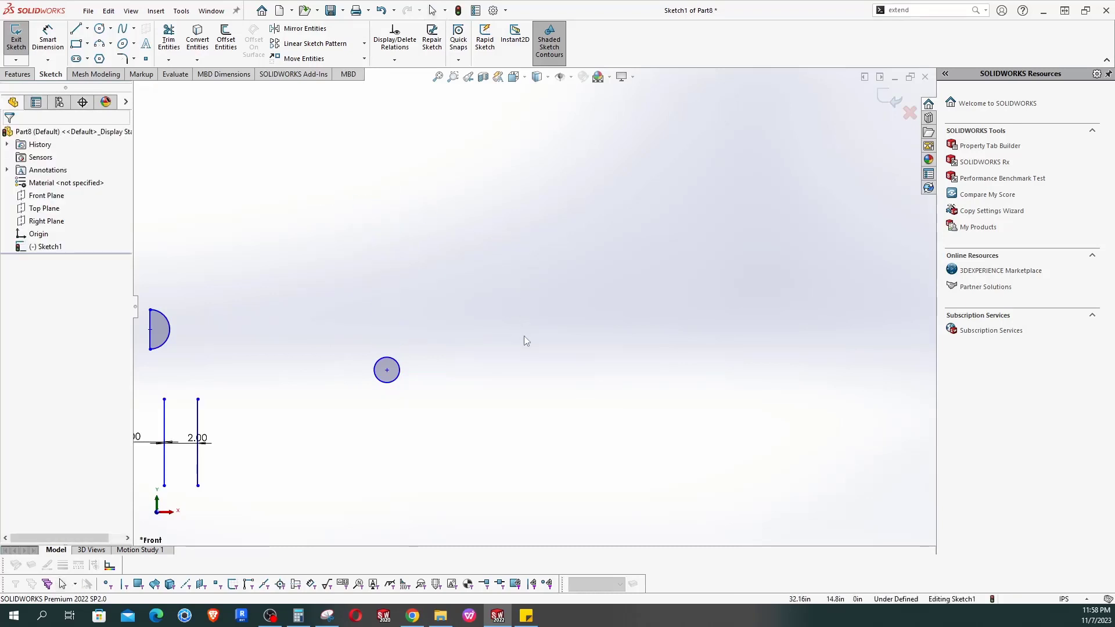
key(f)
scroll(796, 211, down, 1)
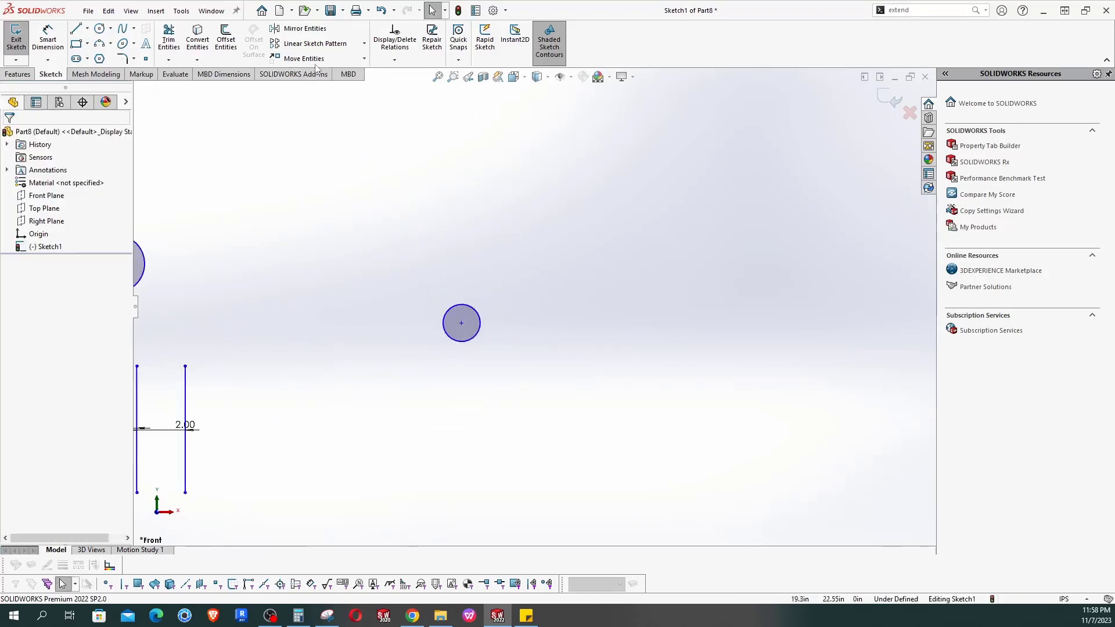
Start a linear sketch pattern of the remaining circle with an X-axis spacing of 2 in.
click(314, 43)
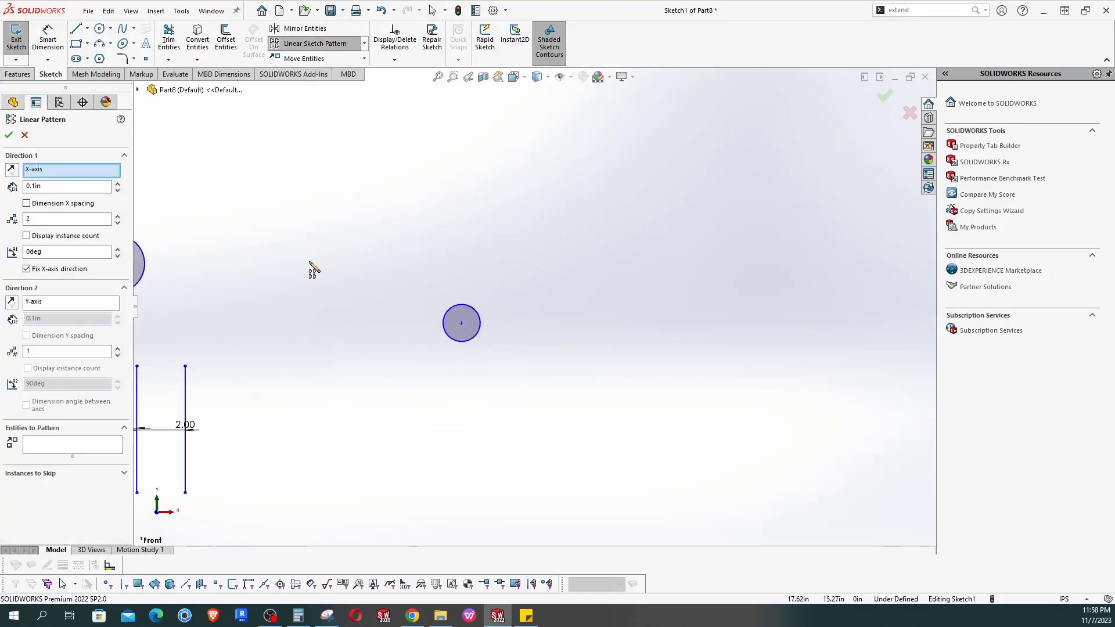
click(35, 186)
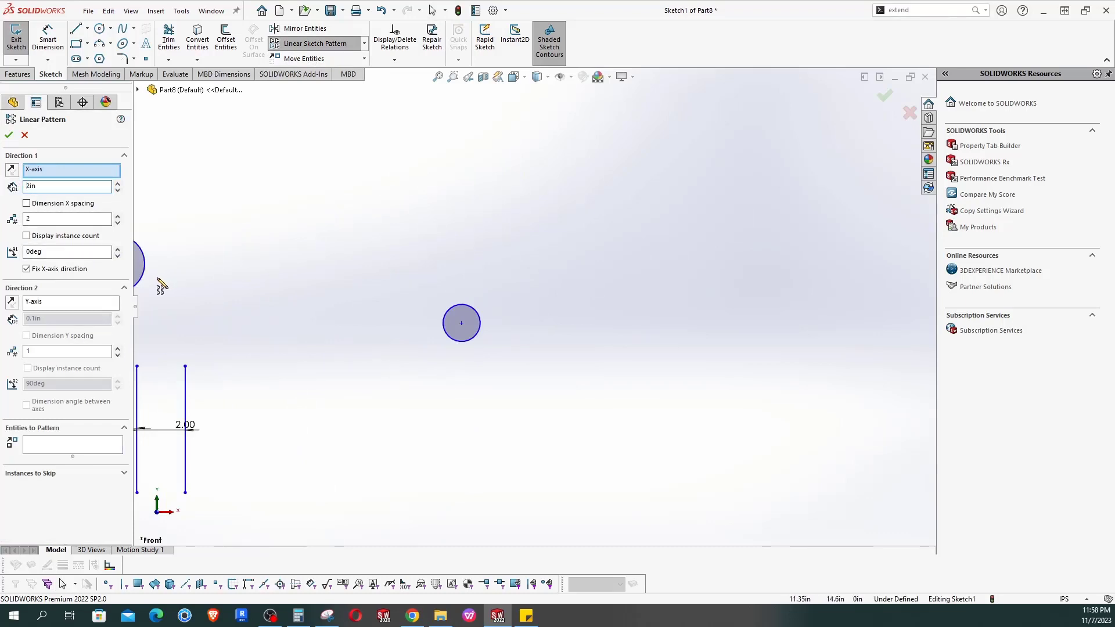
click(80, 452)
scroll(521, 312, down, 3)
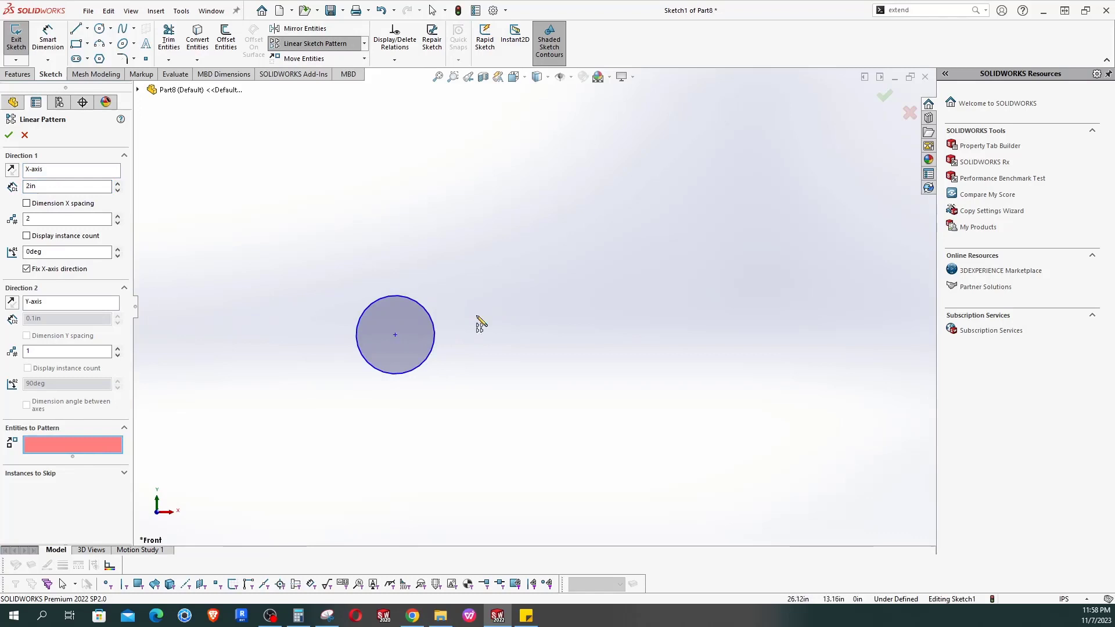
click(429, 320)
scroll(537, 306, up, 3)
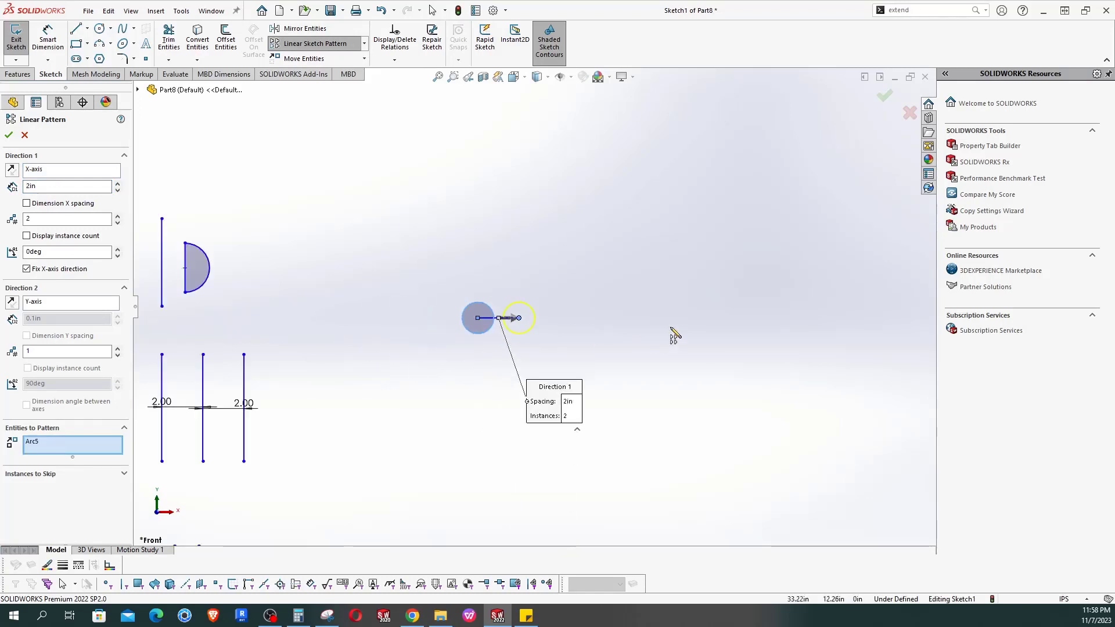
Set the X-axis instance count of the circle pattern to 8.
click(117, 216)
click(117, 216)
click(117, 217)
click(117, 216)
click(118, 216)
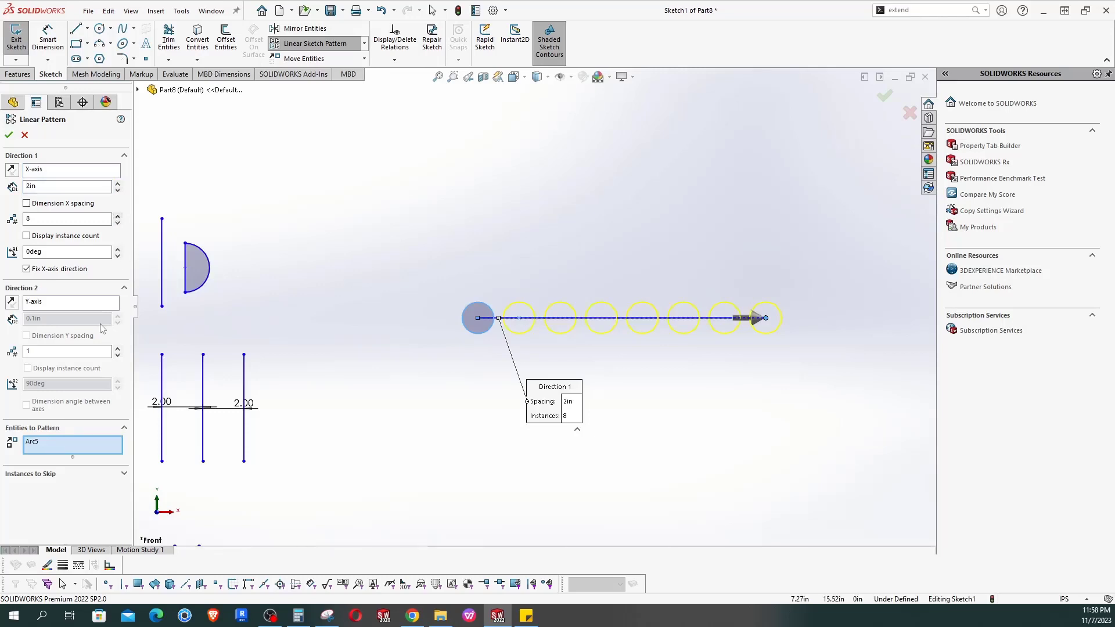
Add the Y-axis direction to the circle pattern with 8 instances spaced 2 in apart.
click(117, 348)
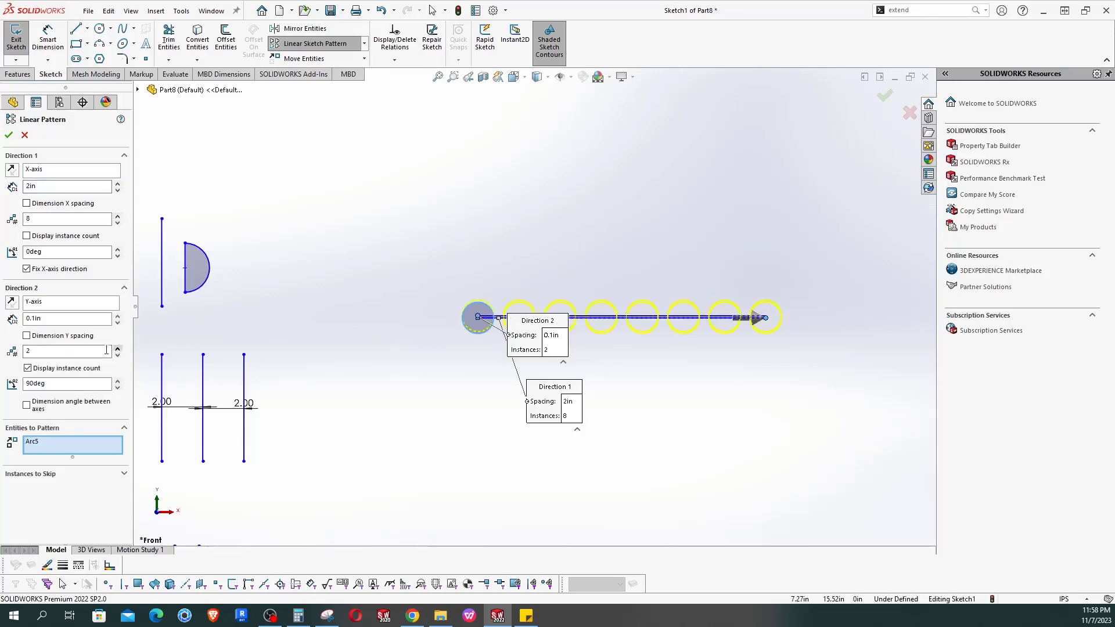
double_click(96, 351)
text(8)
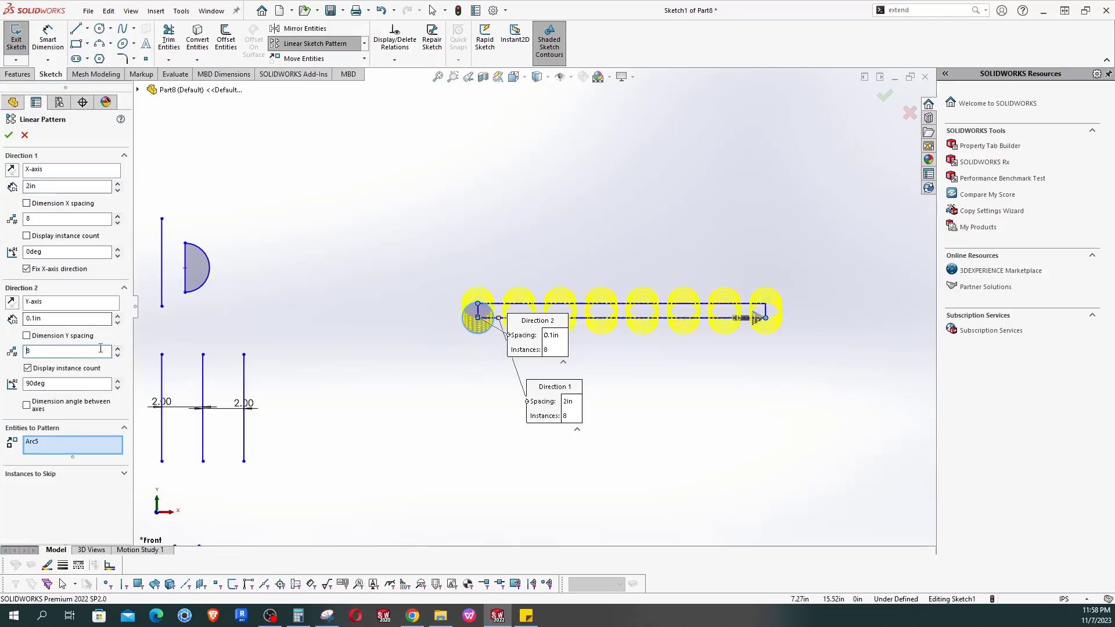
drag(86, 318, 2, 320)
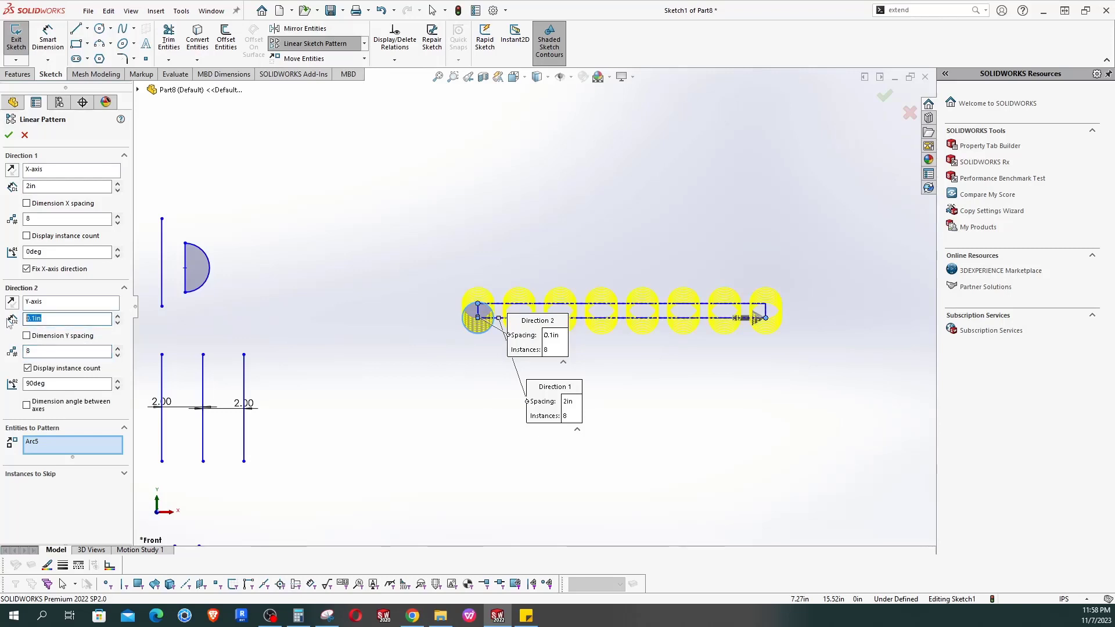
text(2)
key(Return)
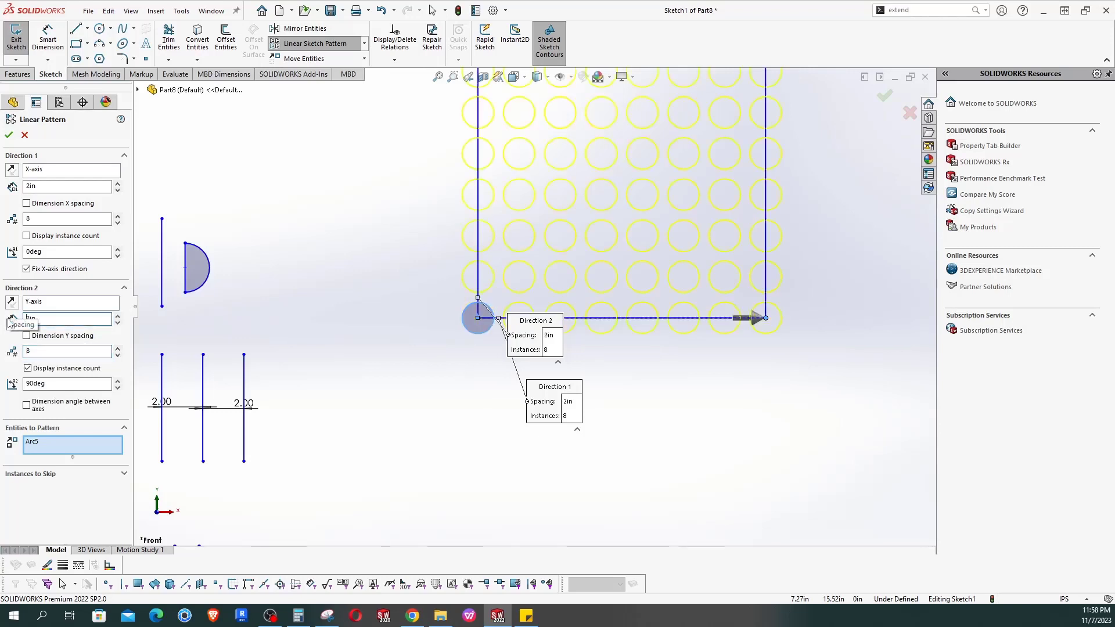
Increase the circle pattern's Y-axis instance count to 11.
scroll(489, 332, up, 5)
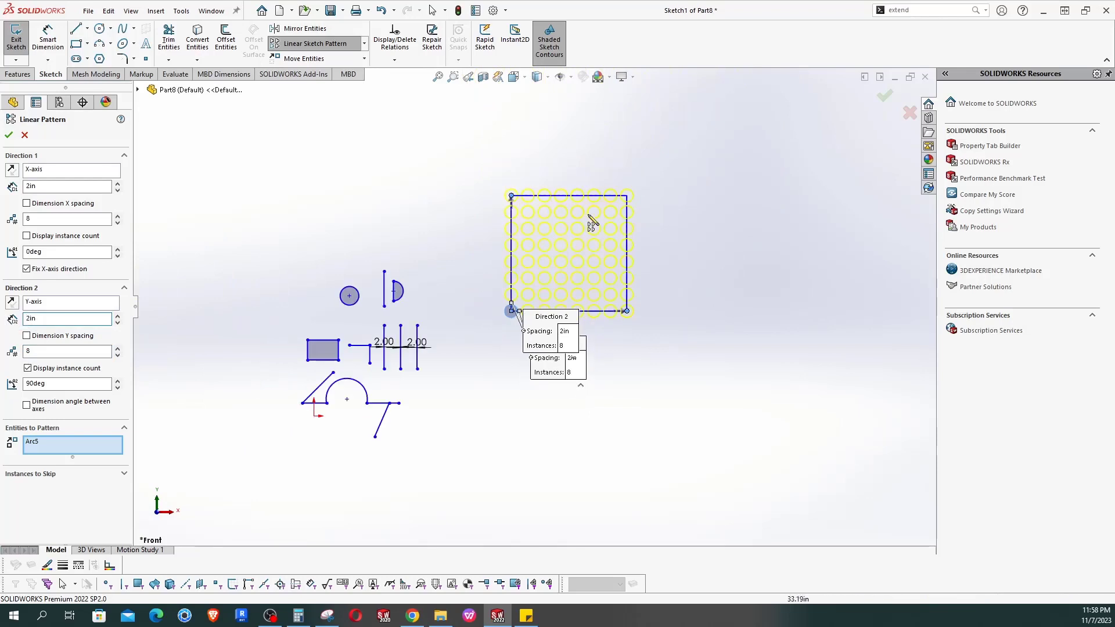
scroll(588, 218, down, 3)
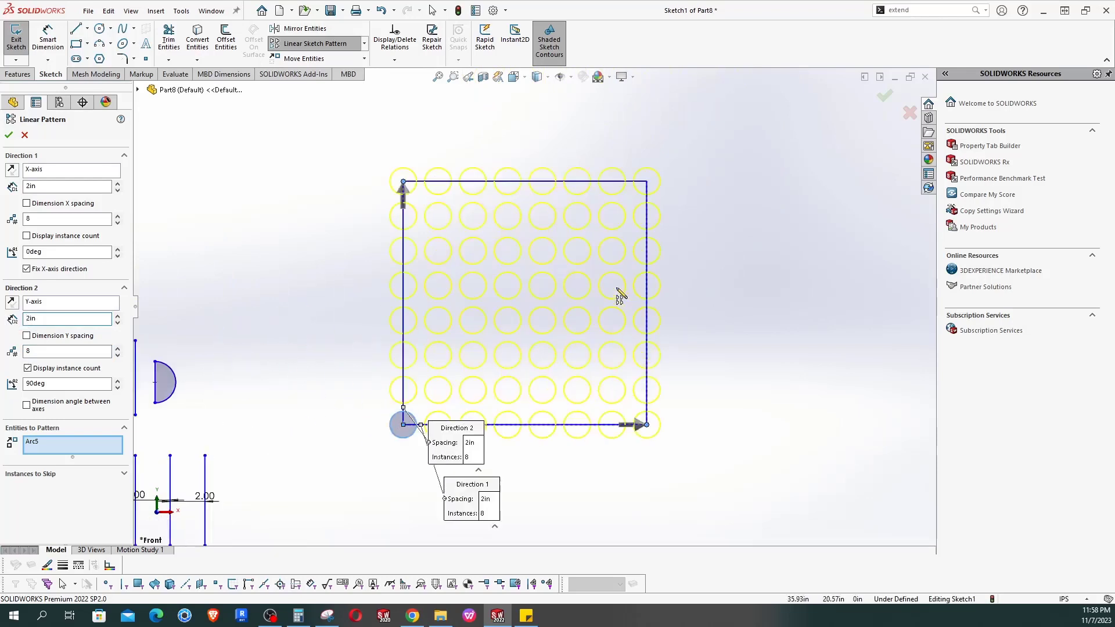
scroll(618, 294, down, 1)
click(118, 348)
click(117, 348)
click(118, 349)
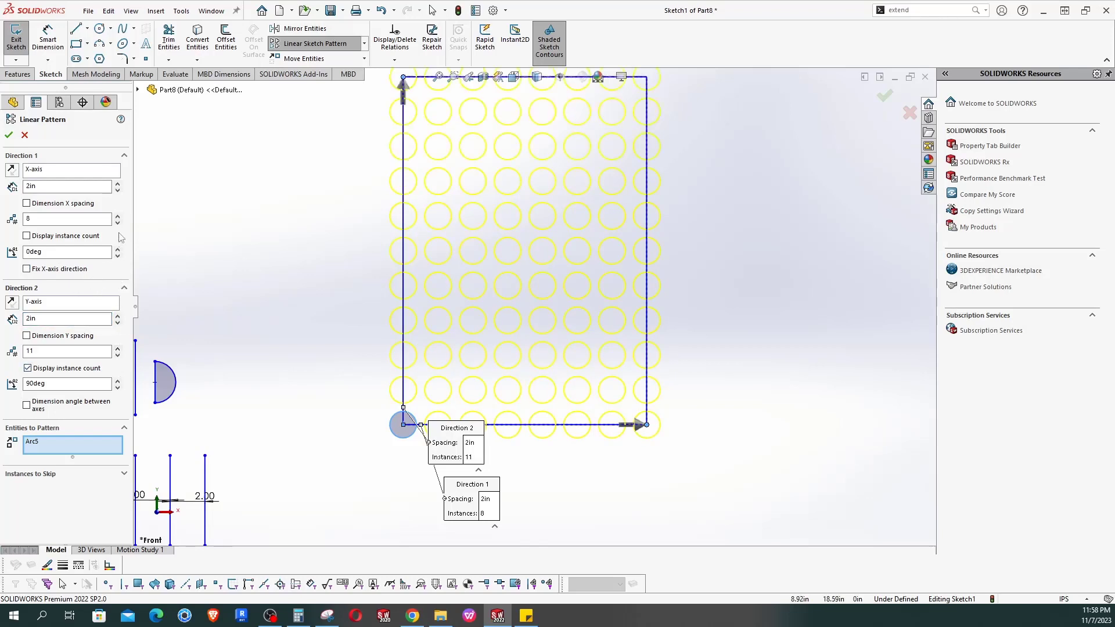
Increase the circle pattern's X-axis instance count to 14.
click(117, 216)
click(117, 215)
click(117, 215)
click(118, 216)
click(117, 215)
click(117, 216)
scroll(532, 305, down, 3)
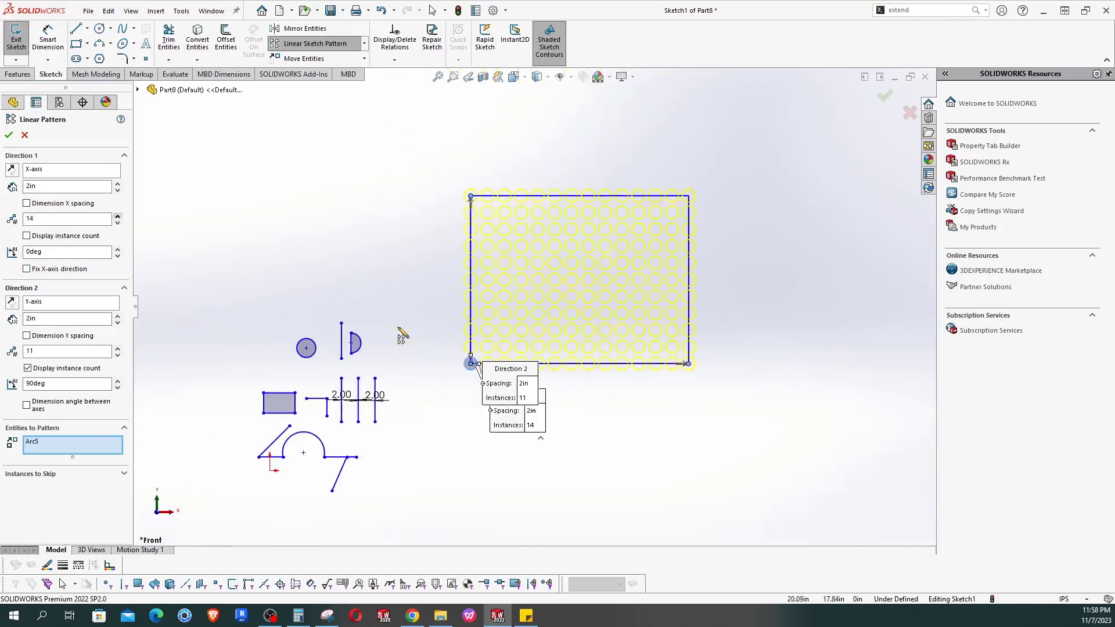
scroll(619, 248, down, 4)
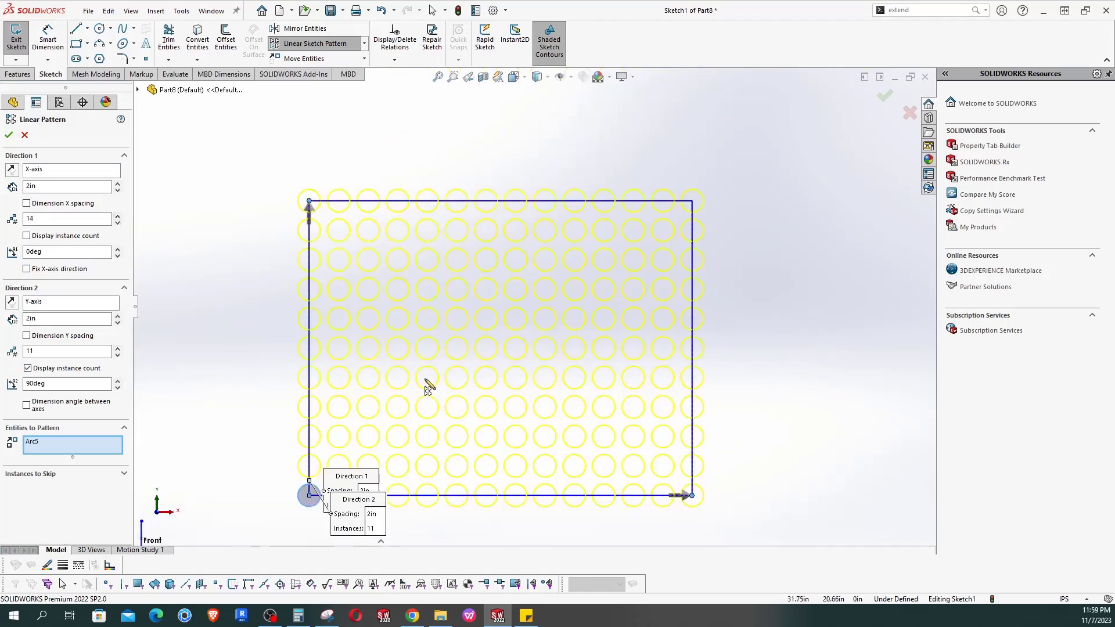